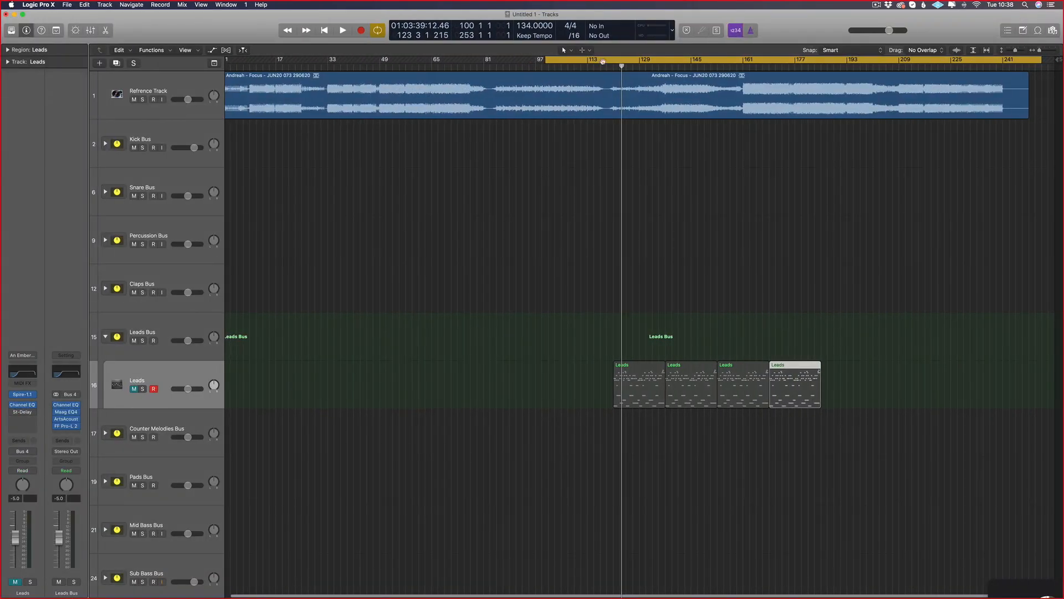
Set the cycle range from bar 117 to bar 188 and listen to the reference track across it.
left_click_drag(589, 60, 891, 101)
left_click(698, 178)
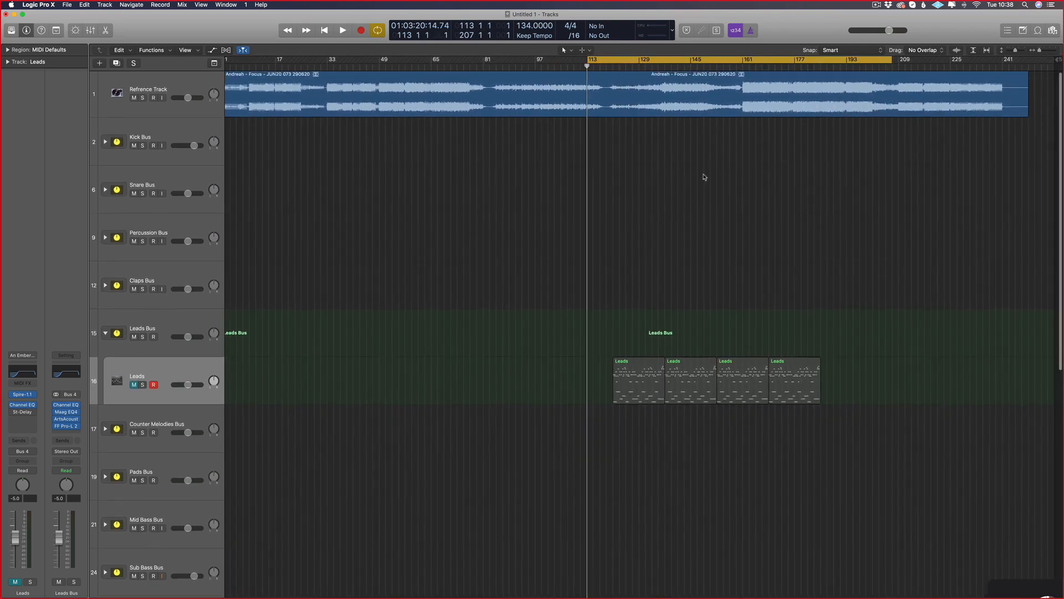
key("super+Right")
key("super+Right")
key("super+Right")
scroll(703, 180, "right", 2)
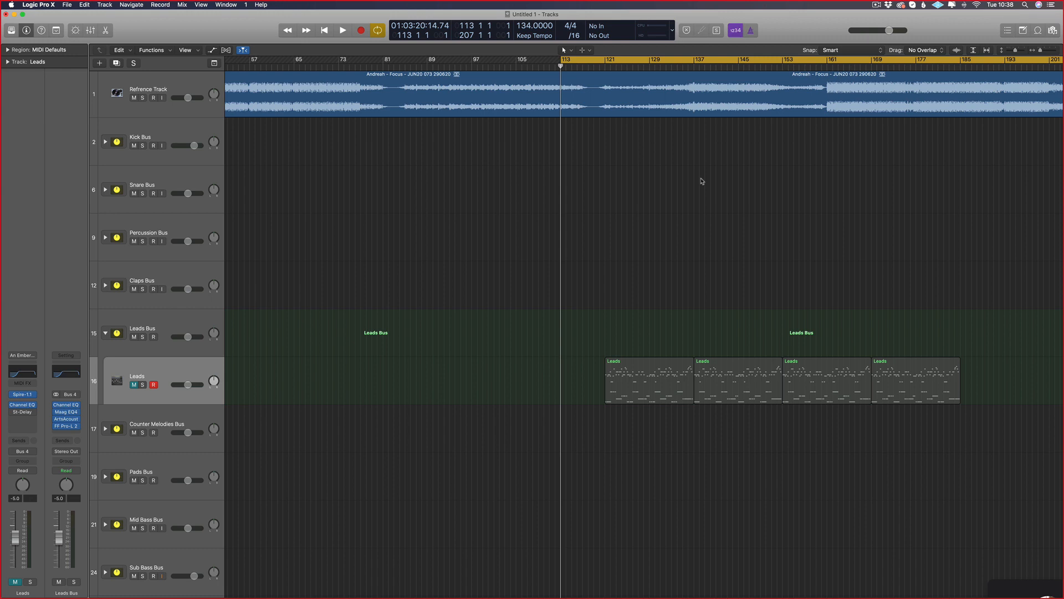
key("super+Right")
key("super+Right")
scroll(691, 183, "right", 5)
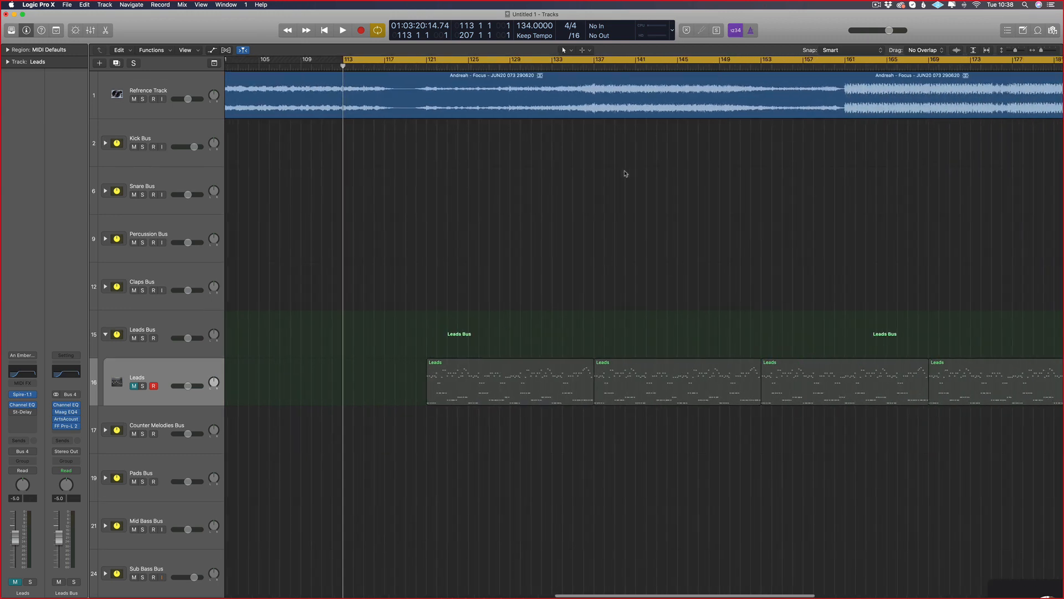
scroll(371, 205, "left", 2)
scroll(386, 194, "left", 1)
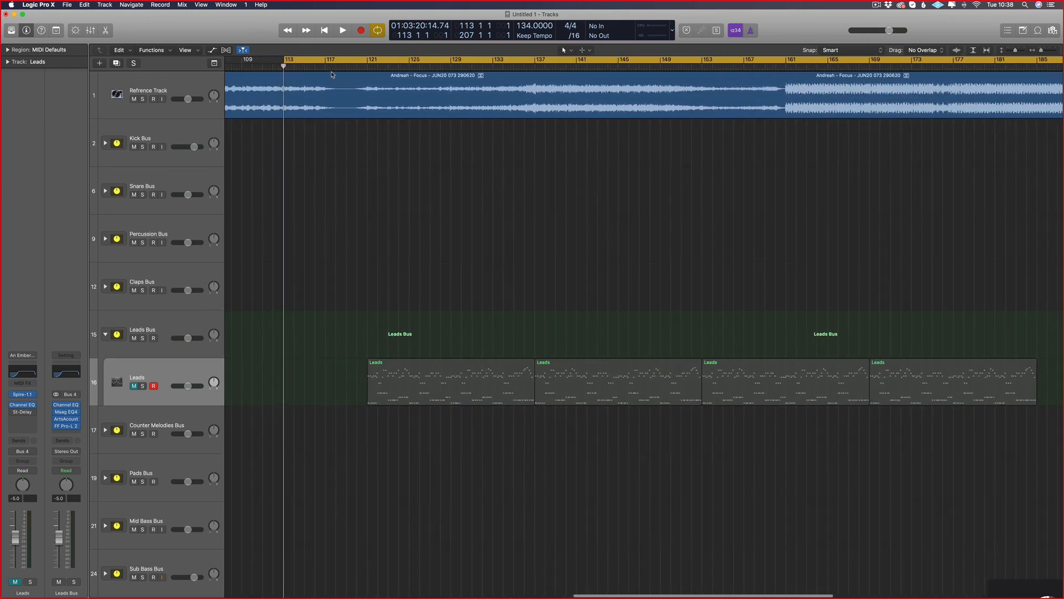
left_click_drag(326, 60, 1060, 61)
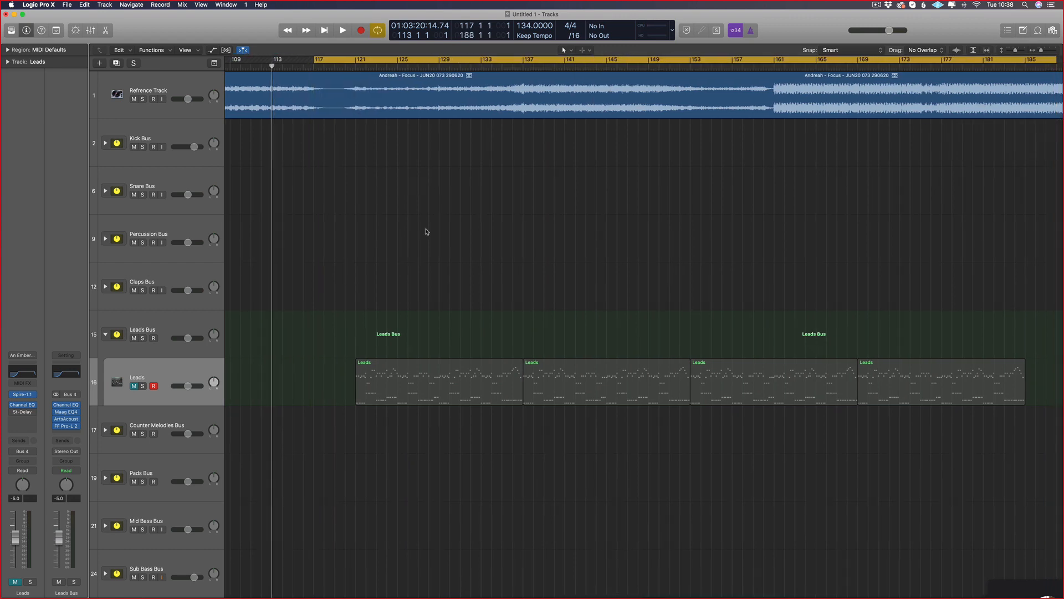
key("space")
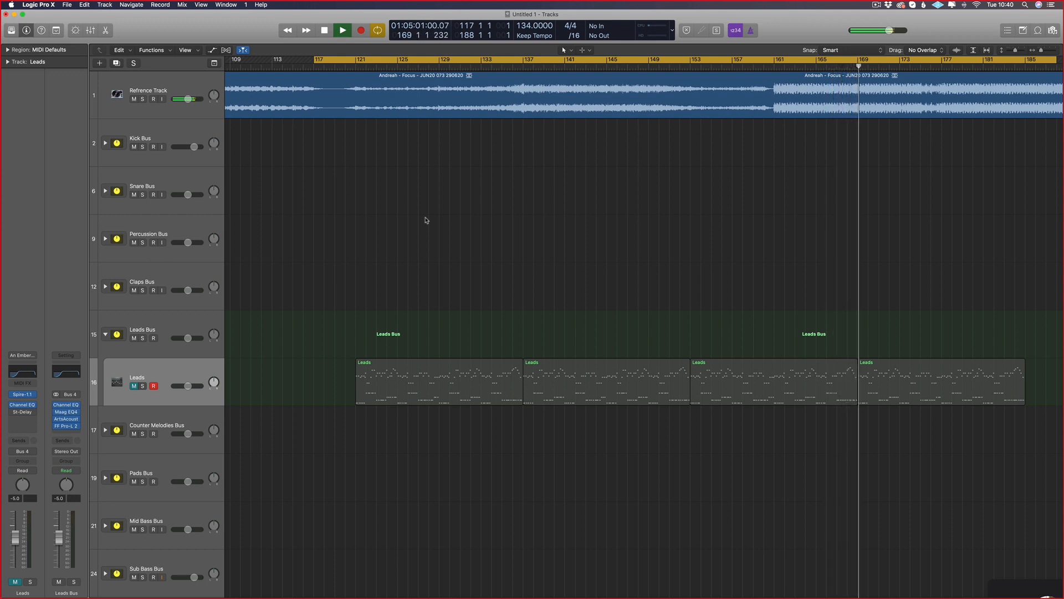
key("space")
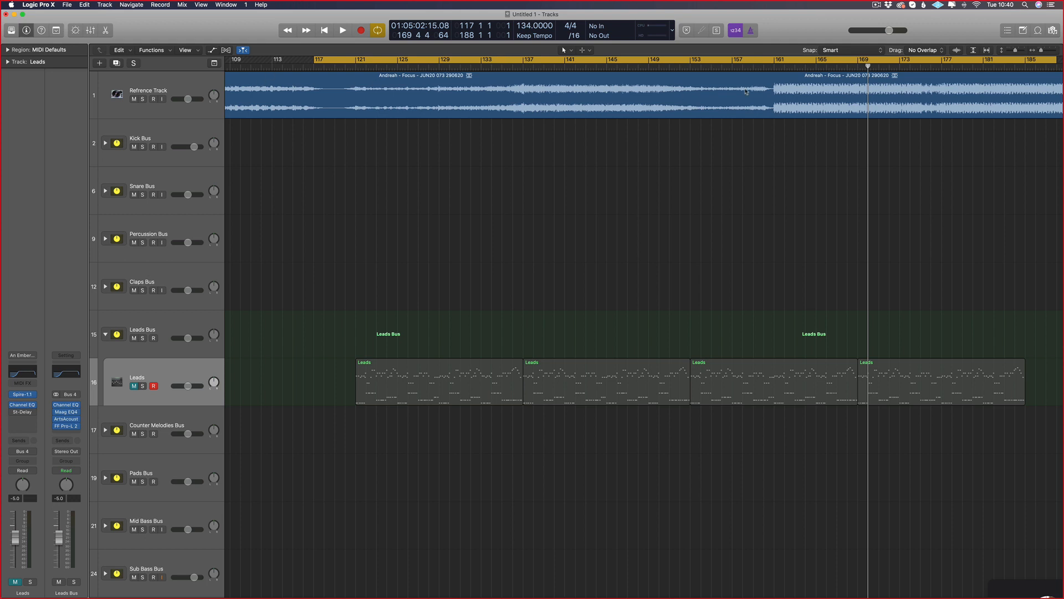
Set the cycle range to bars 153 to 173, trim the third Leads region to end at bar 161, and start playback.
left_click_drag(773, 61, 879, 207)
scroll(879, 207, "right", 5)
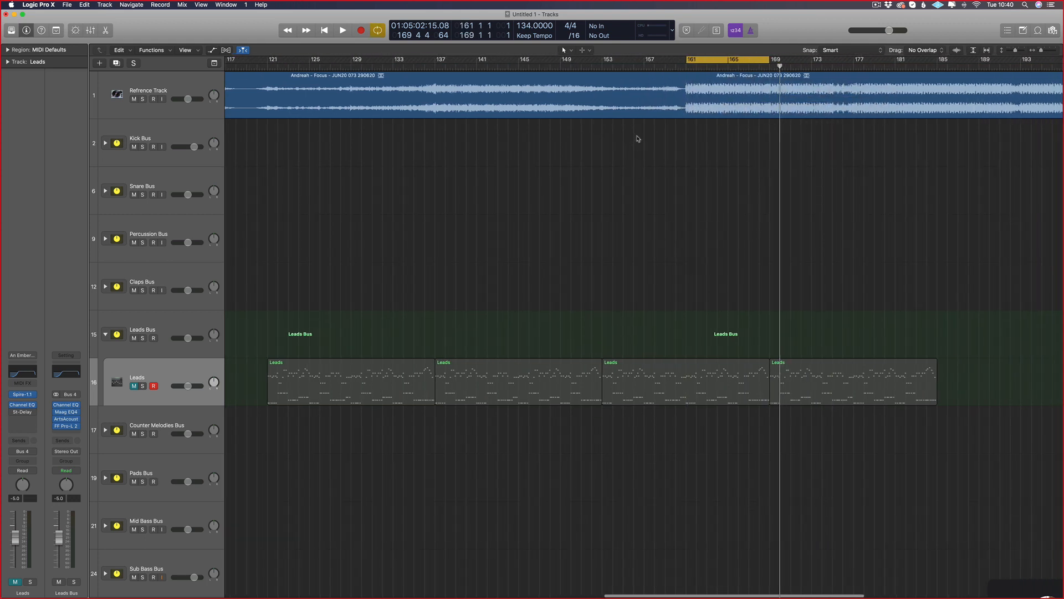
left_click_drag(604, 65, 748, 349)
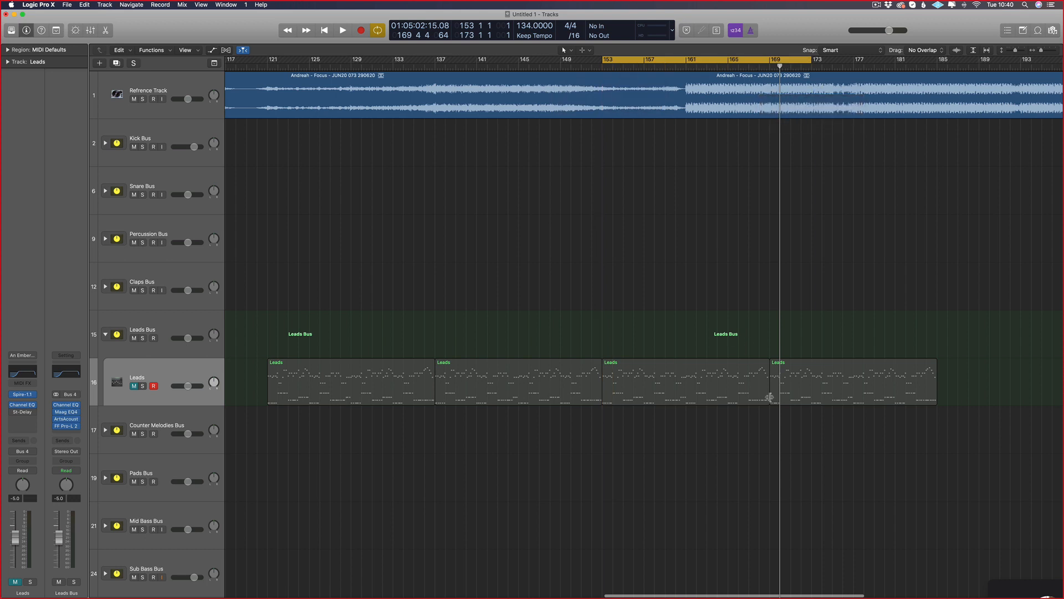
left_click_drag(765, 395, 686, 388)
key("space")
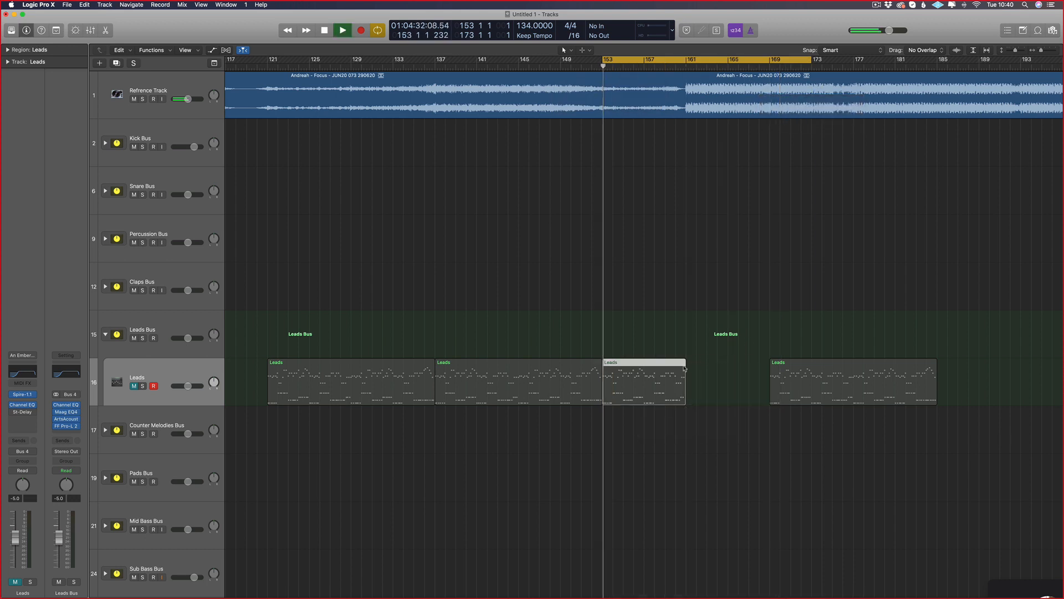
Shorten the Leads region at bar 153 to one bar and loop it up to bar 161.
scroll(688, 377, "up", 3)
left_click(690, 377)
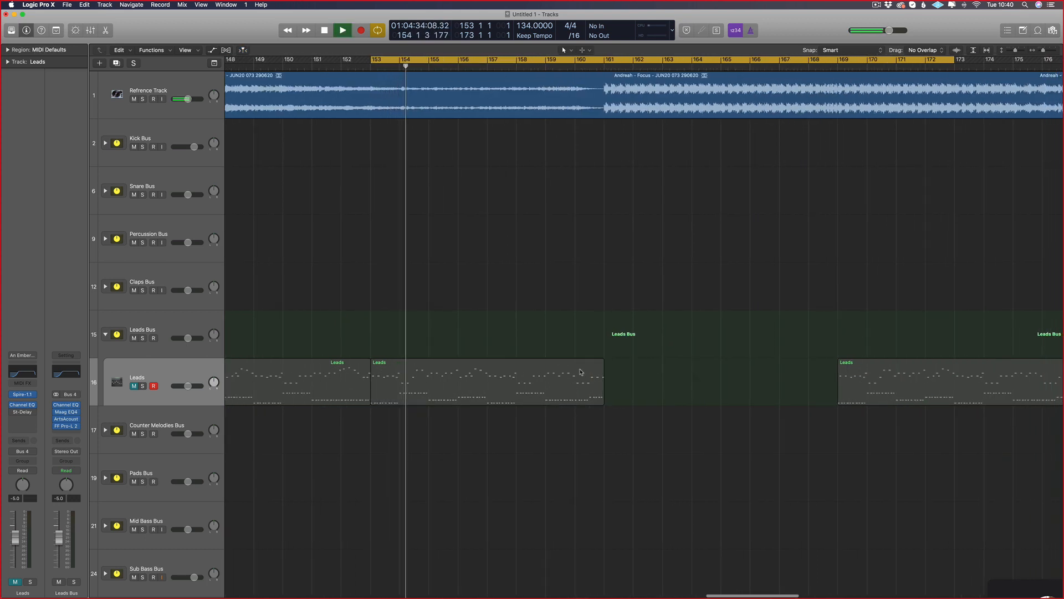
mouse_move(602, 395)
left_mouse_down()
mouse_move(392, 394)
mouse_move(604, 395)
left_mouse_up()
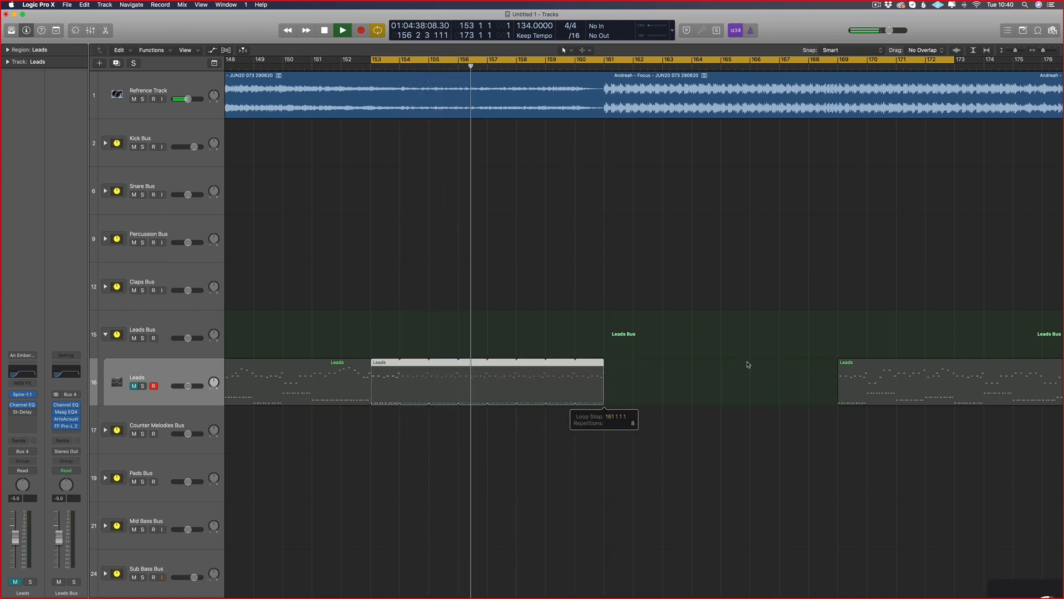
Move the last Leads region to start at bar 161 and pull the looped region's end back to bar 160.
left_click_drag(848, 376, 615, 375)
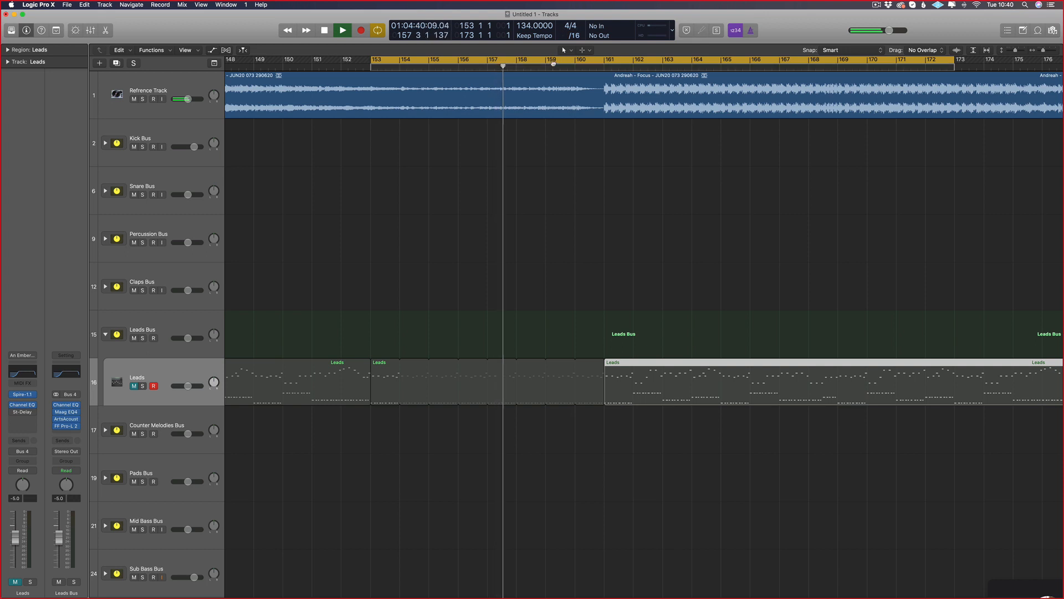
left_click(554, 351)
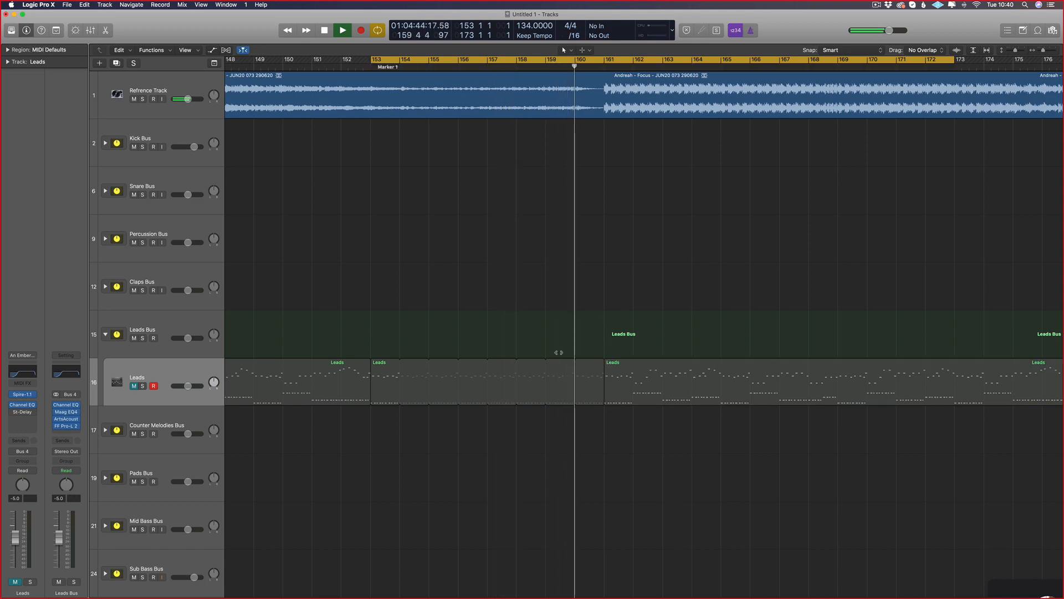
left_click_drag(603, 363, 575, 377)
Set the cycle range to bars 161 to 169, stop playback, and return the playhead to bar 161.
left_click_drag(613, 63, 760, 101)
key("super+Left")
key("super+Left")
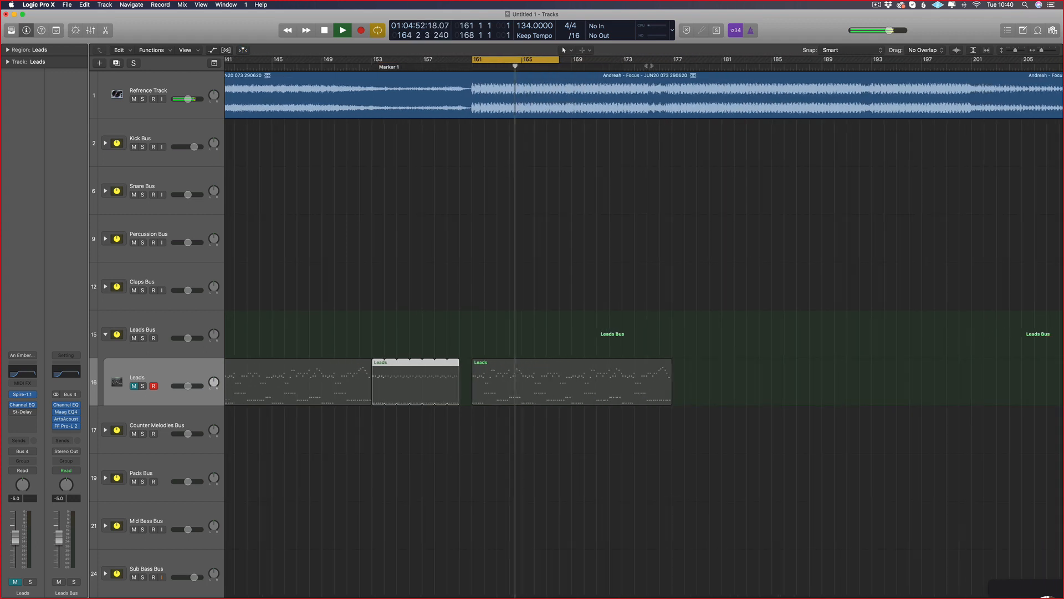
left_click_drag(560, 64, 571, 65)
key("space")
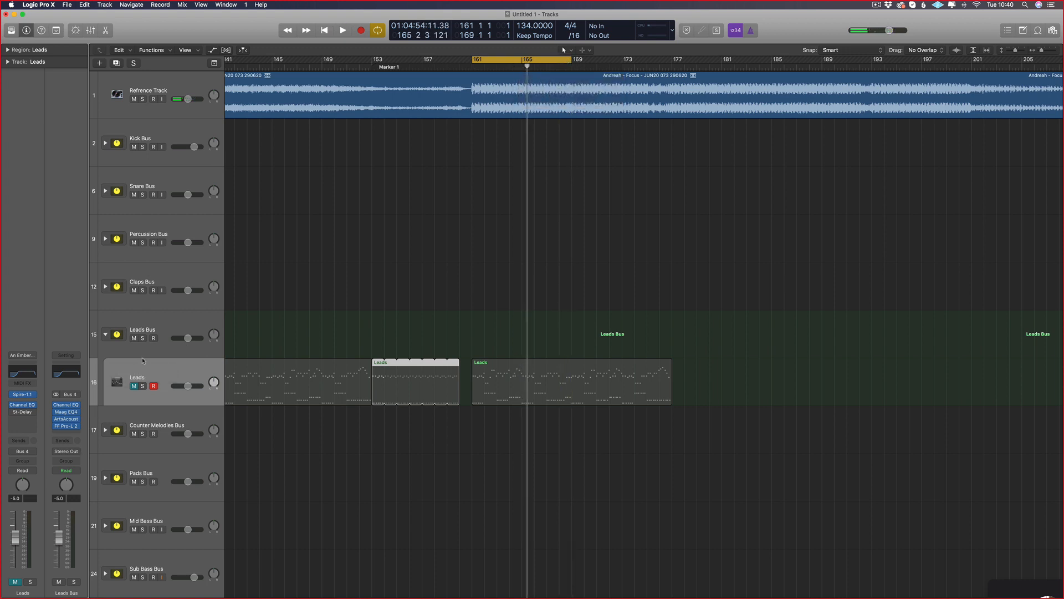
key("Return")
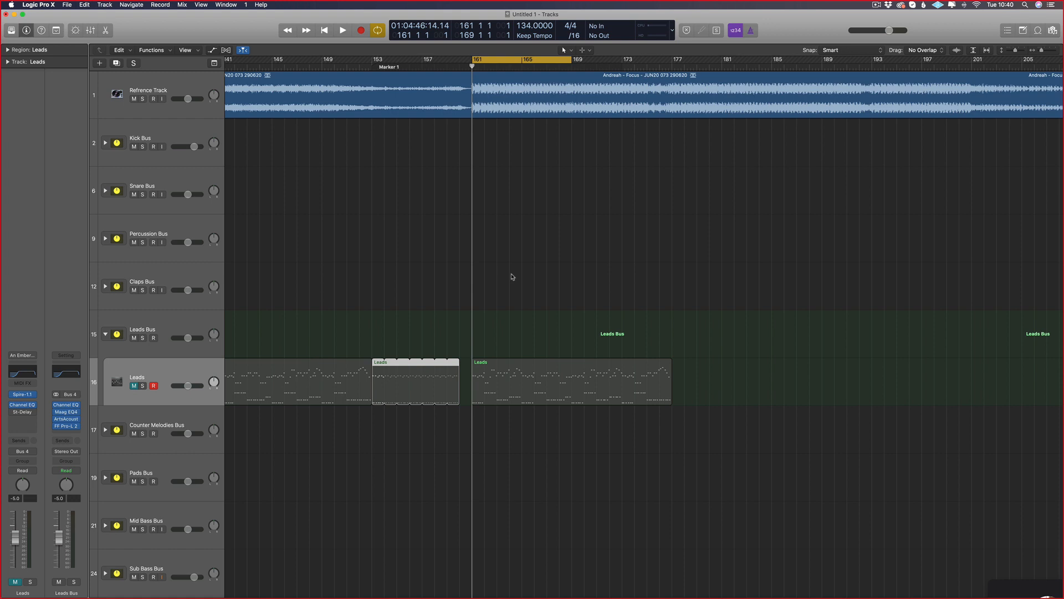
Unmute and solo the Leads track, then play it from bar 161.
scroll(626, 354, "right", 5)
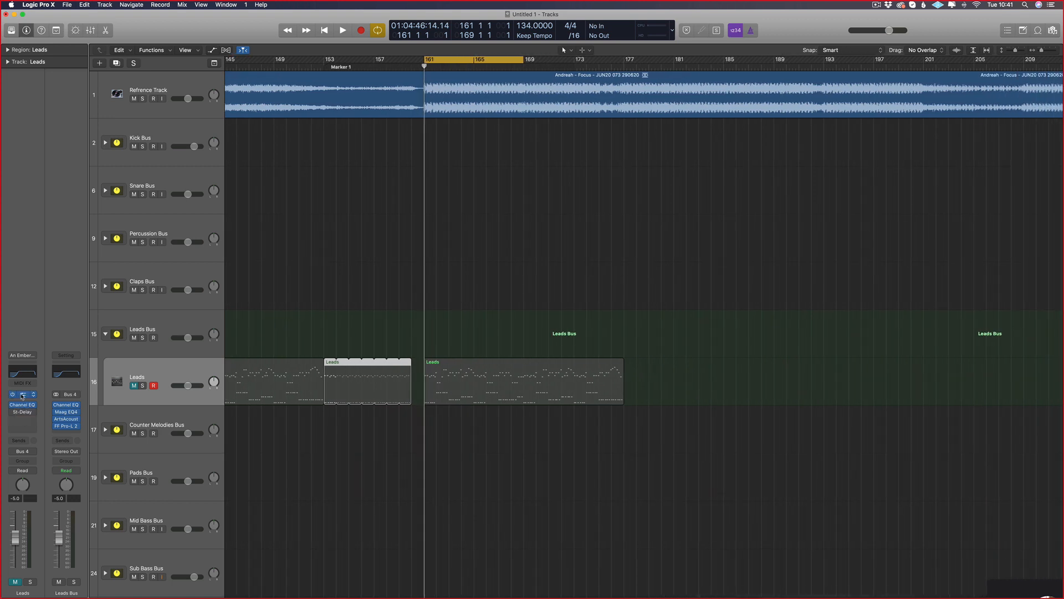
left_click(15, 582)
left_click(30, 582)
key("space")
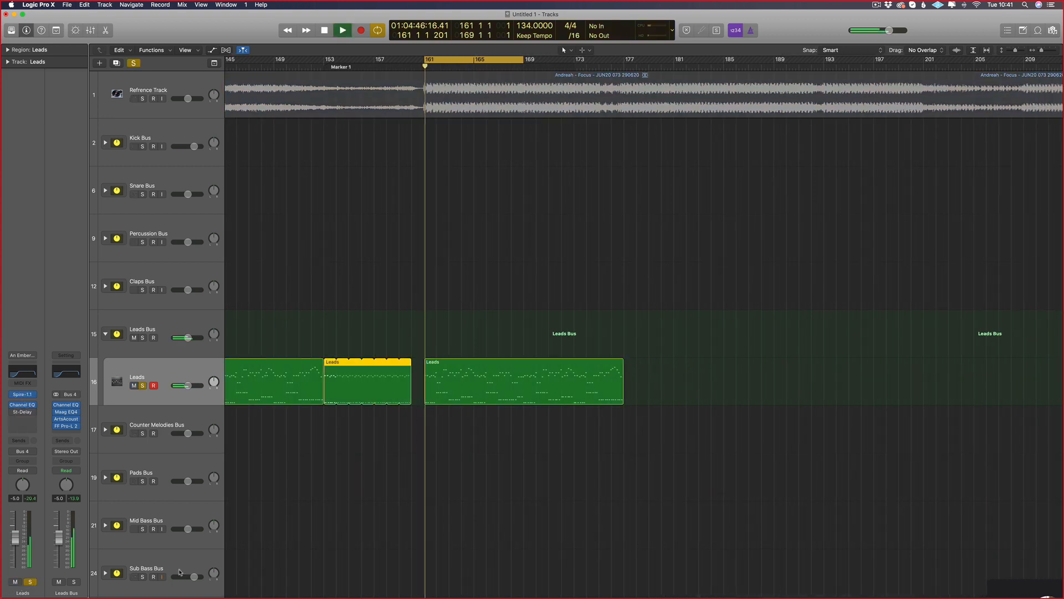
In the Leads track's Spire synth, select the ALLEN WATTS - SPIRE BANK and load the preset LEAD - ALLE 2.
left_click(23, 394)
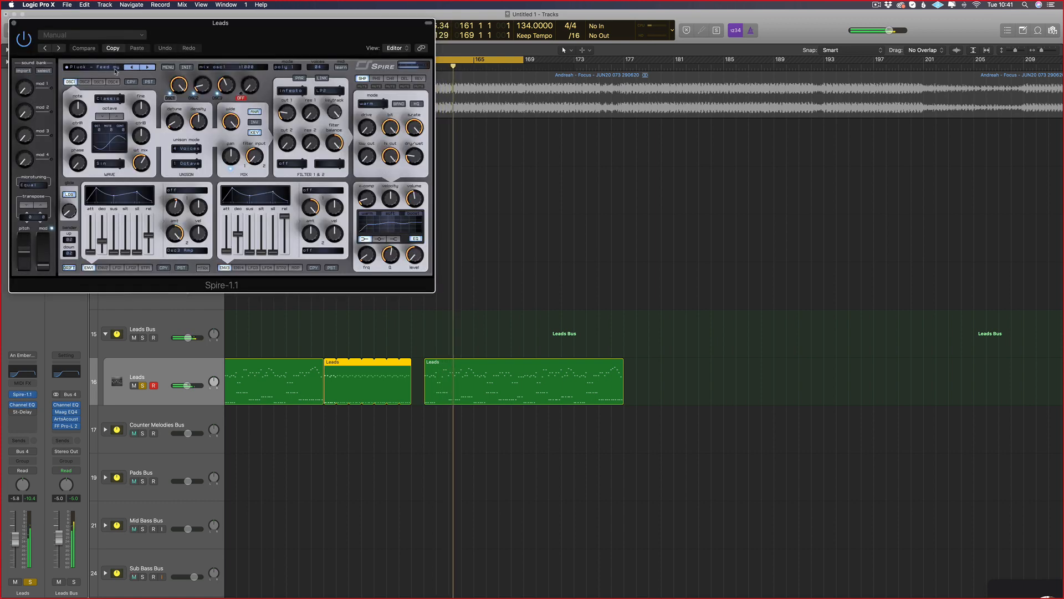
left_click(168, 66)
mouse_move(189, 76)
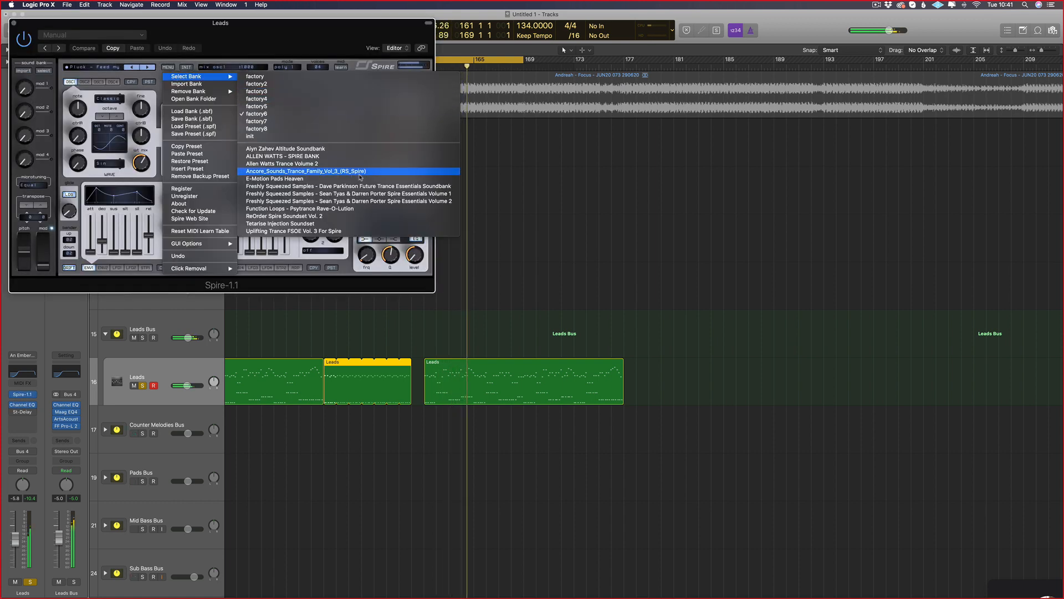
left_click(297, 156)
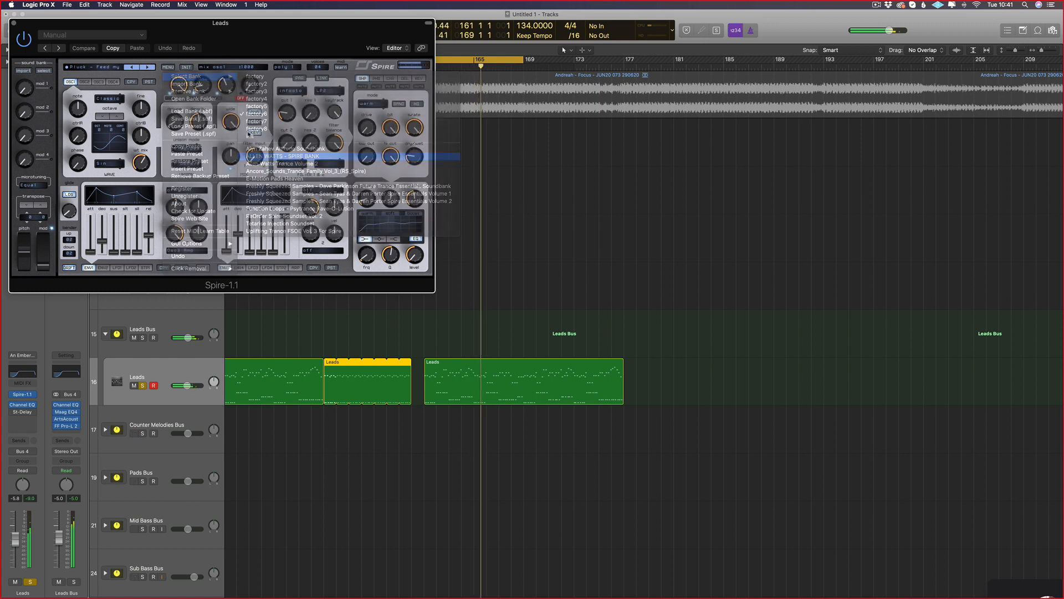
left_click(91, 67)
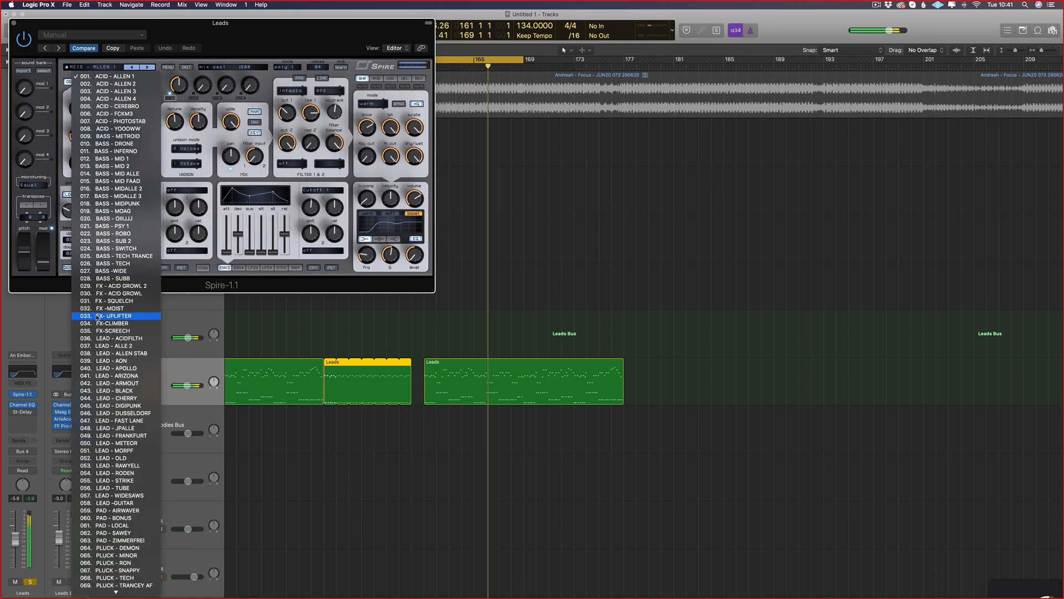
left_click(105, 345)
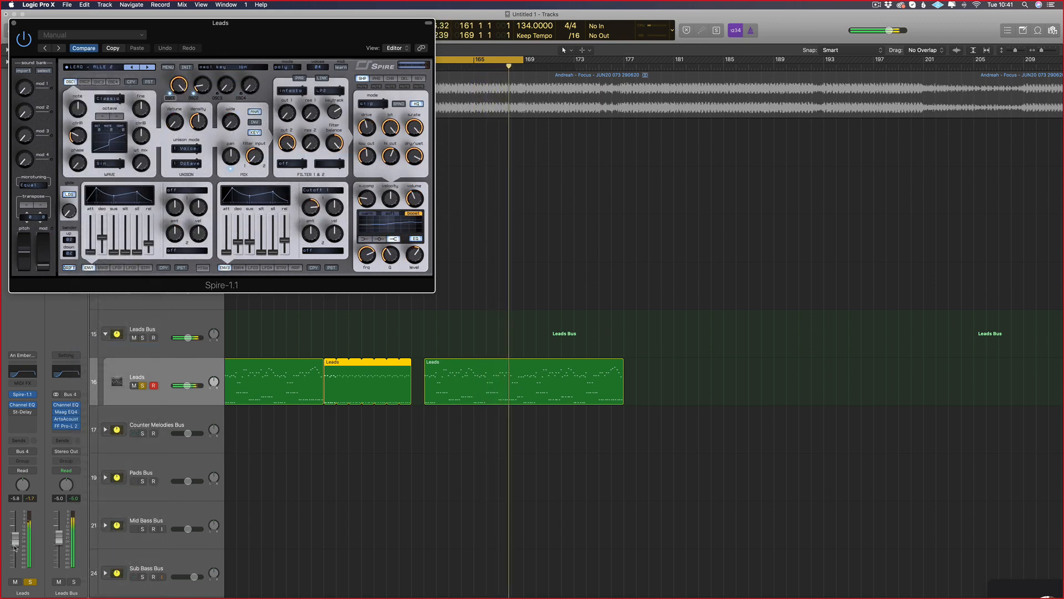
Lower the Leads channel volume to about -9.2 dB and the Leads Bus volume to -10.0 dB.
left_click_drag(16, 538, 15, 544)
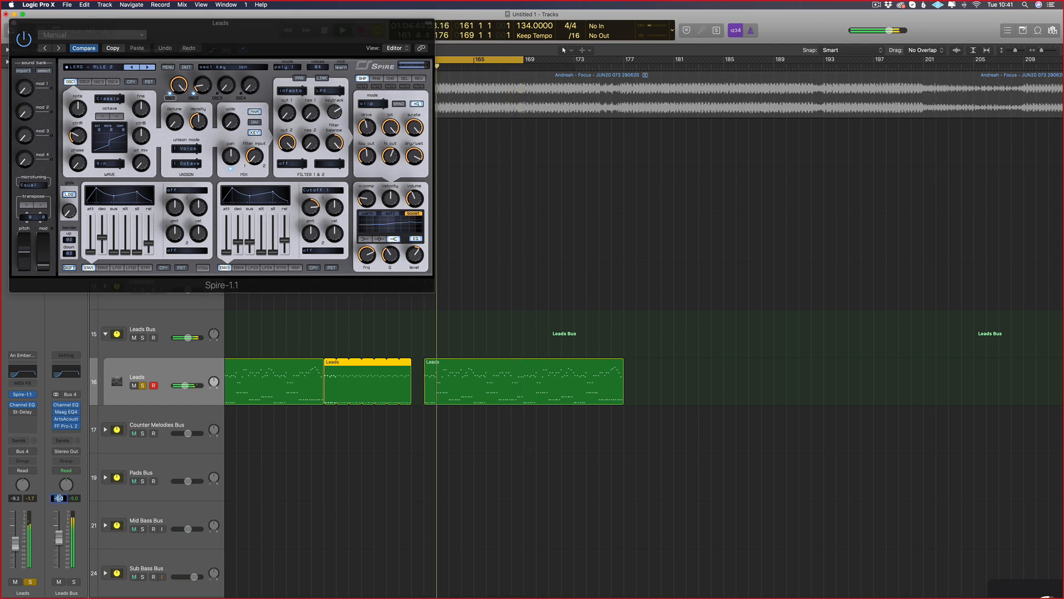
left_click_drag(58, 497, 58, 507)
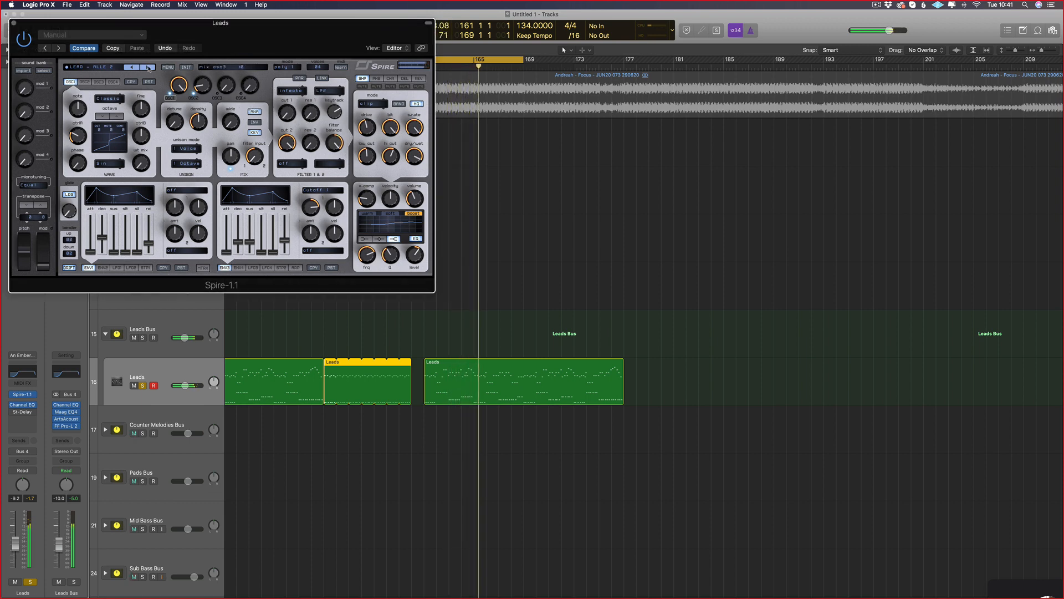
Open the Leads region at bar 161 in the Piano Roll to view its notes.
left_click(480, 375)
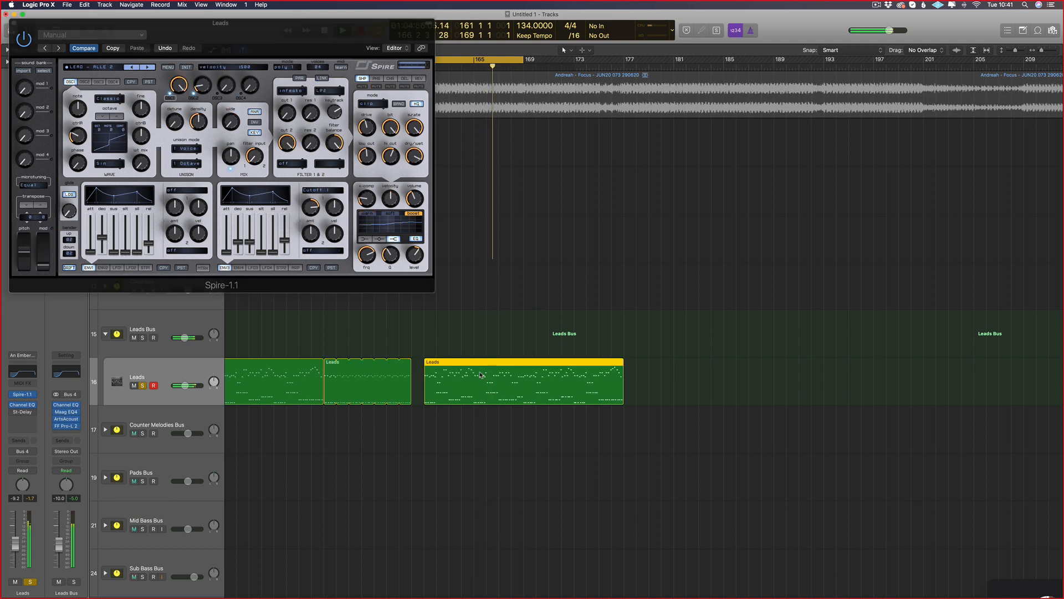
double_click(481, 375)
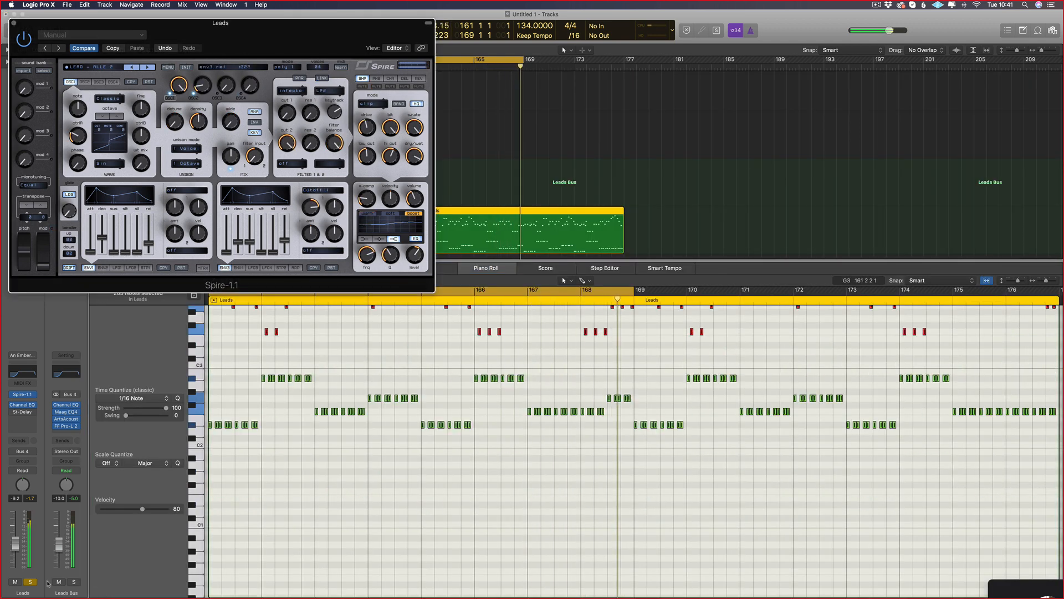
Unsolo the Leads track with its volume lowered to -16.0 dB, and hide the Piano Roll and synth window.
left_click(12, 564)
key("space")
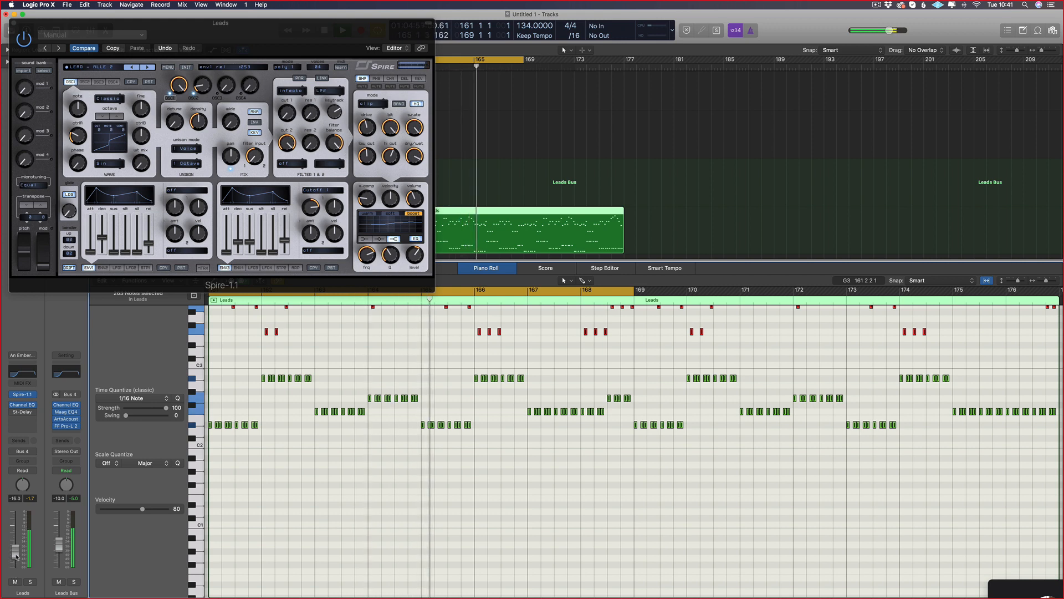
key("e")
key("v")
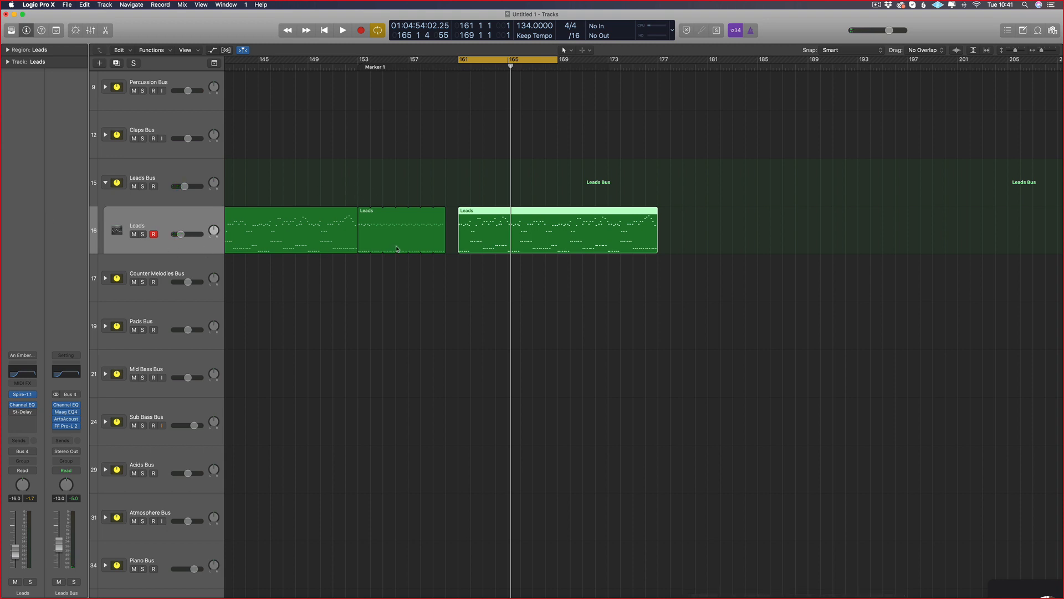
Play the cycle, lower the Leads volume to -17.2 dB to balance it with the reference, and show the Spire window again.
key("space")
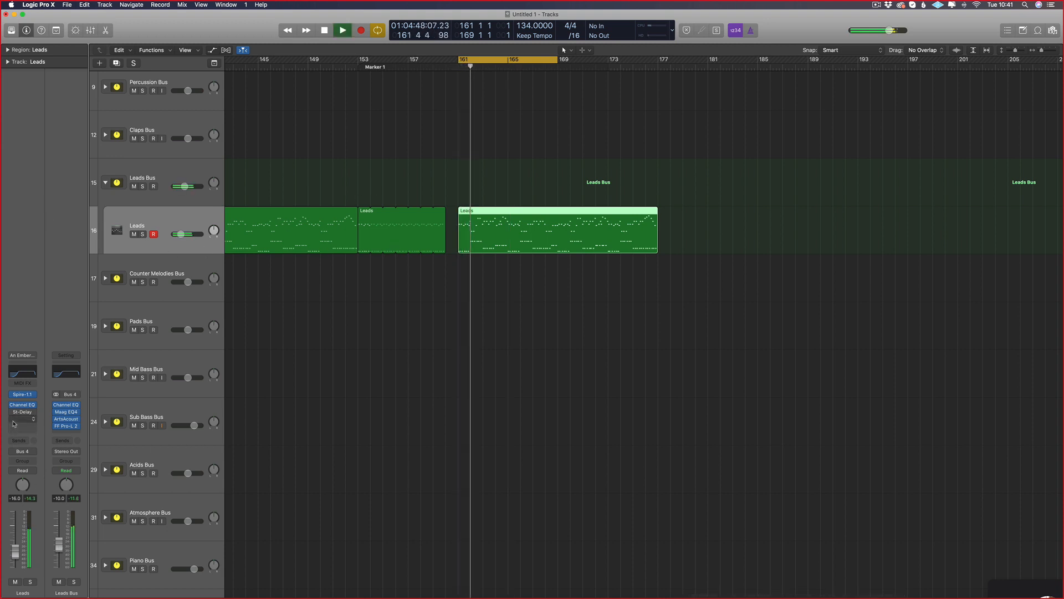
left_click(30, 582)
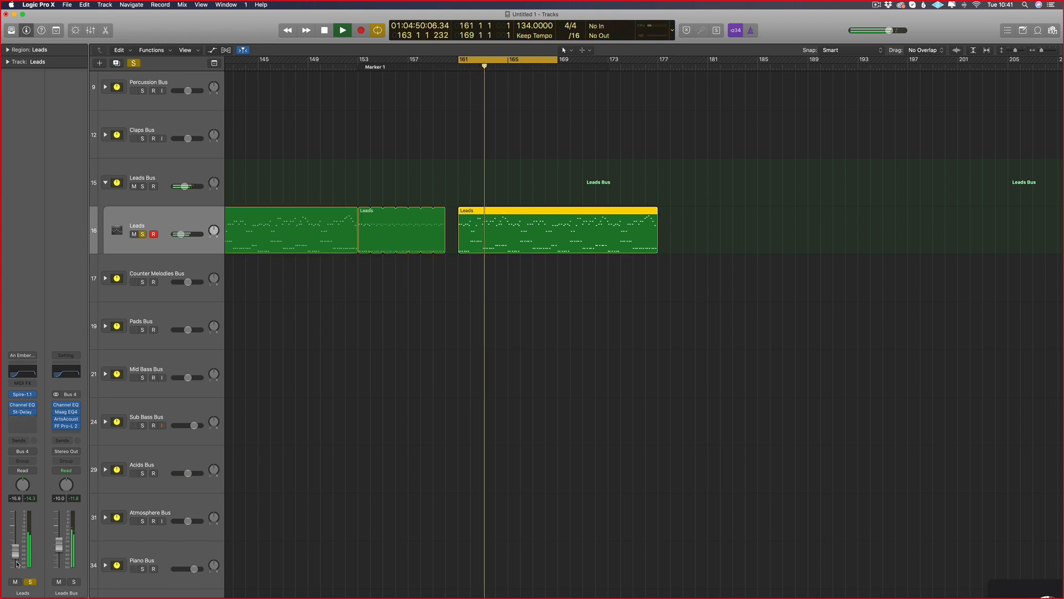
left_click(30, 582)
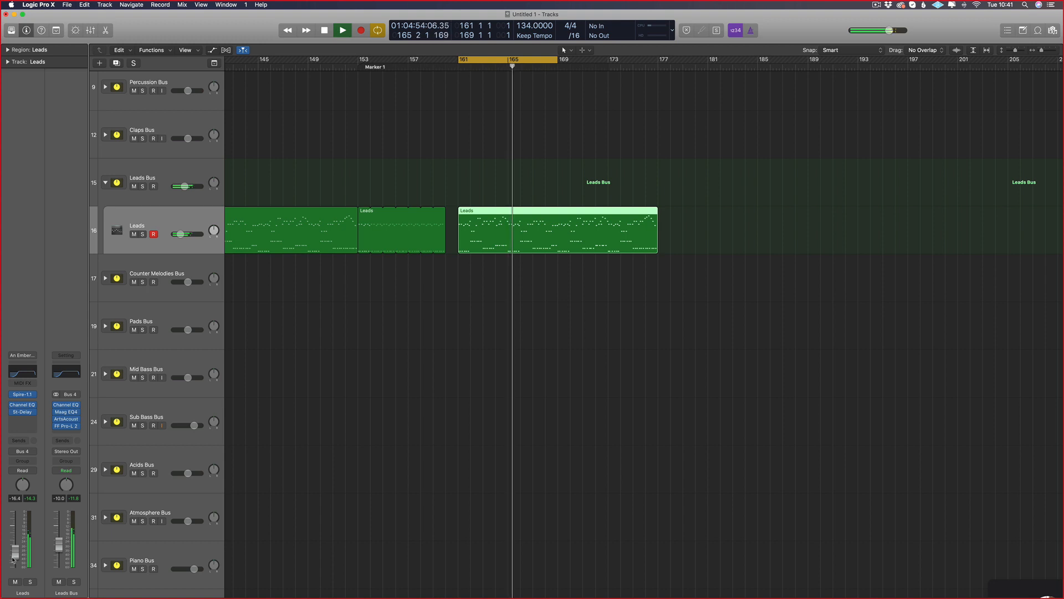
left_click_drag(13, 558, 13, 561)
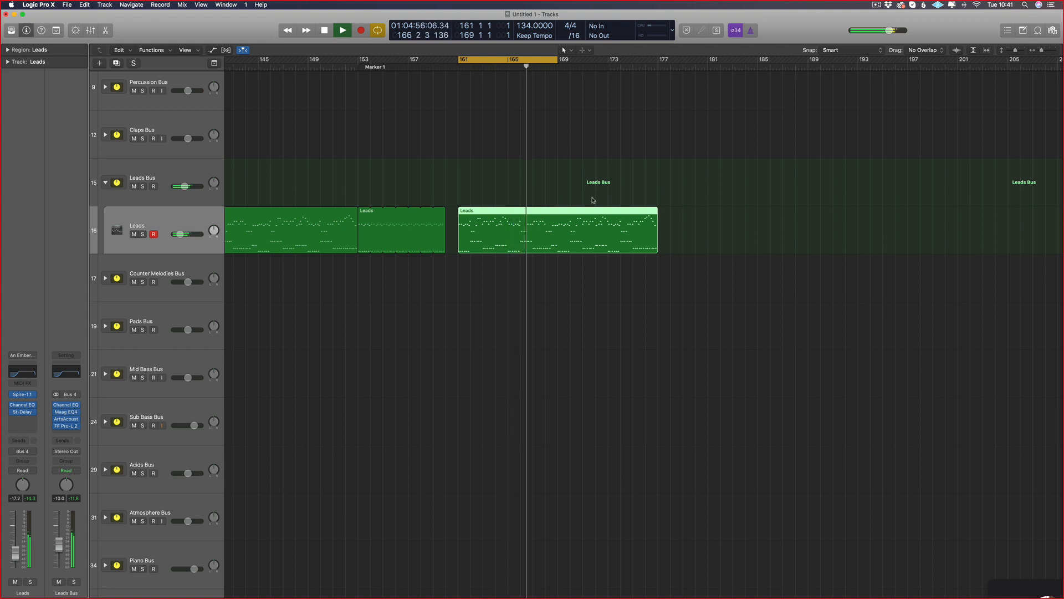
key("v")
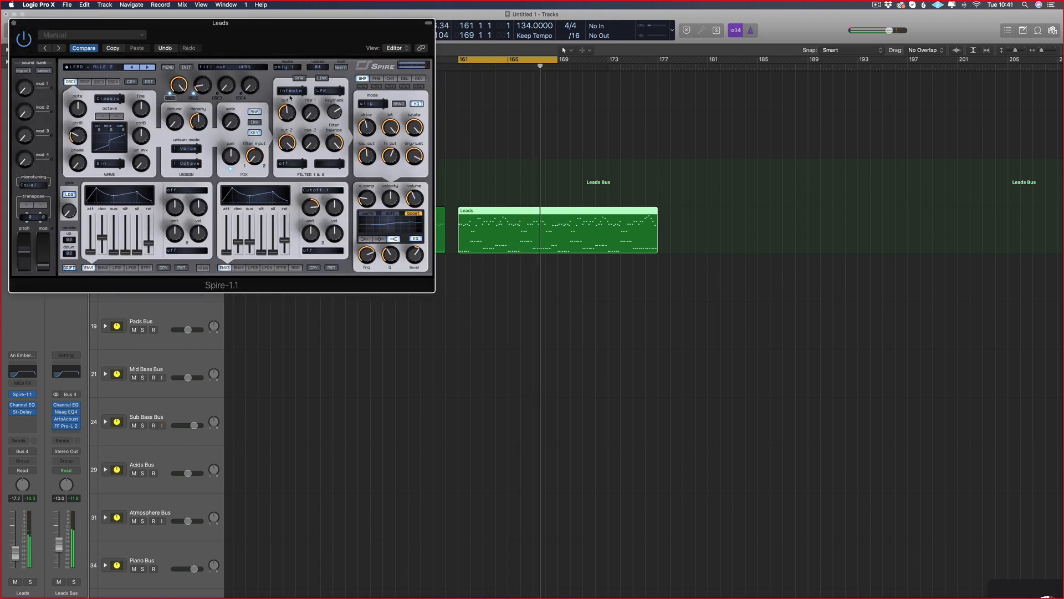
Lower the filter 1 cutoff in Spire, hide the plug-in window and stop playback.
left_click_drag(290, 97, 291, 138)
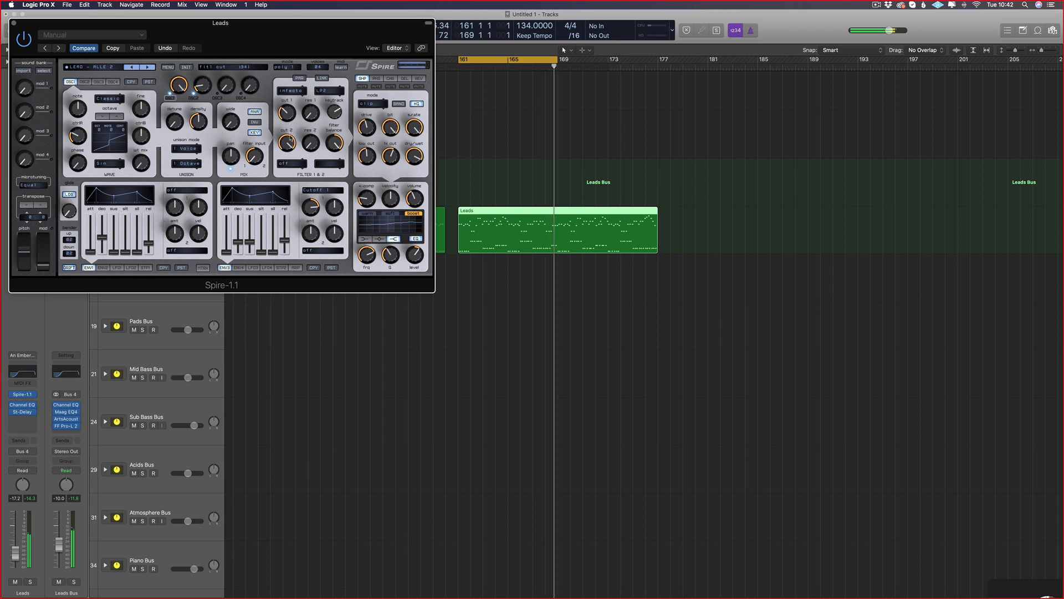
key("v")
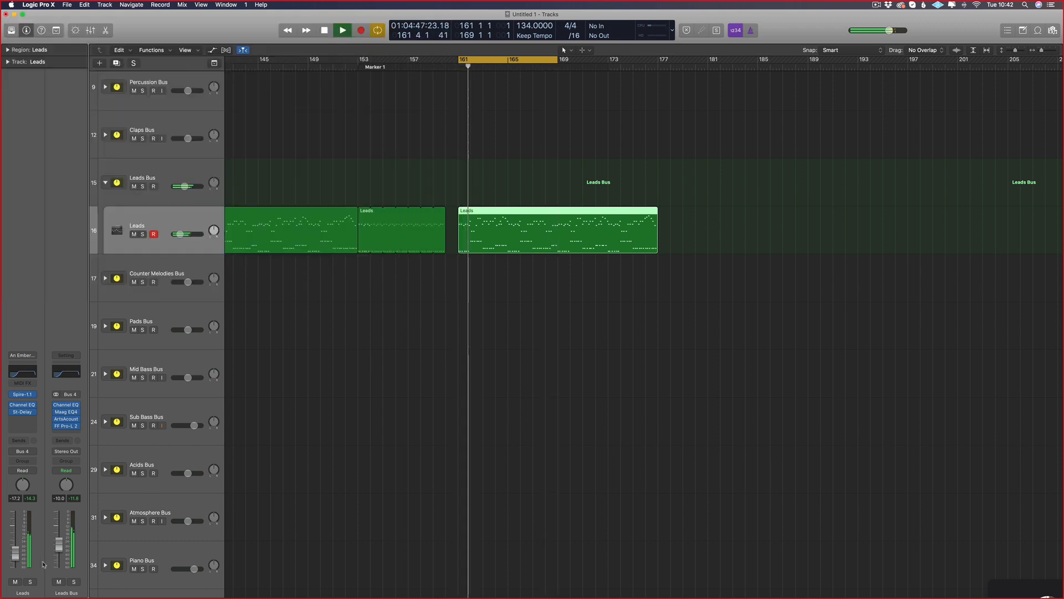
left_click(23, 419)
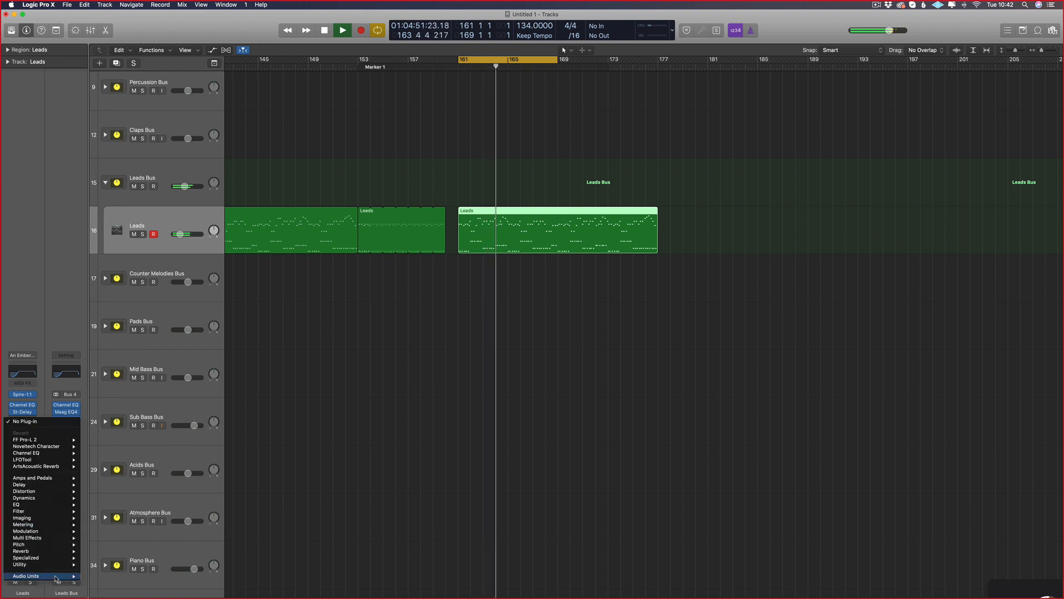
key("Escape")
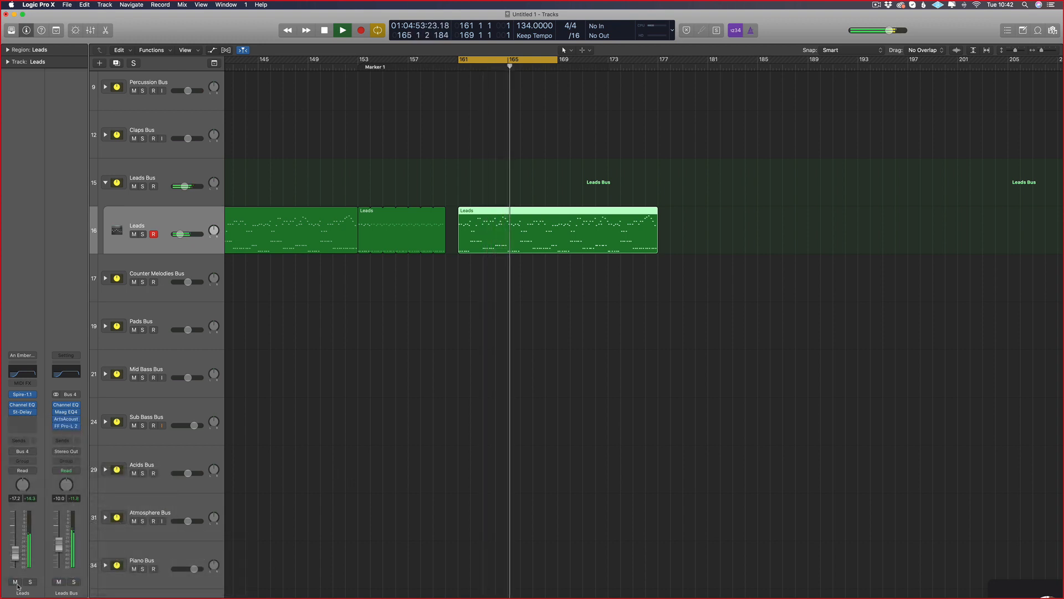
key("space")
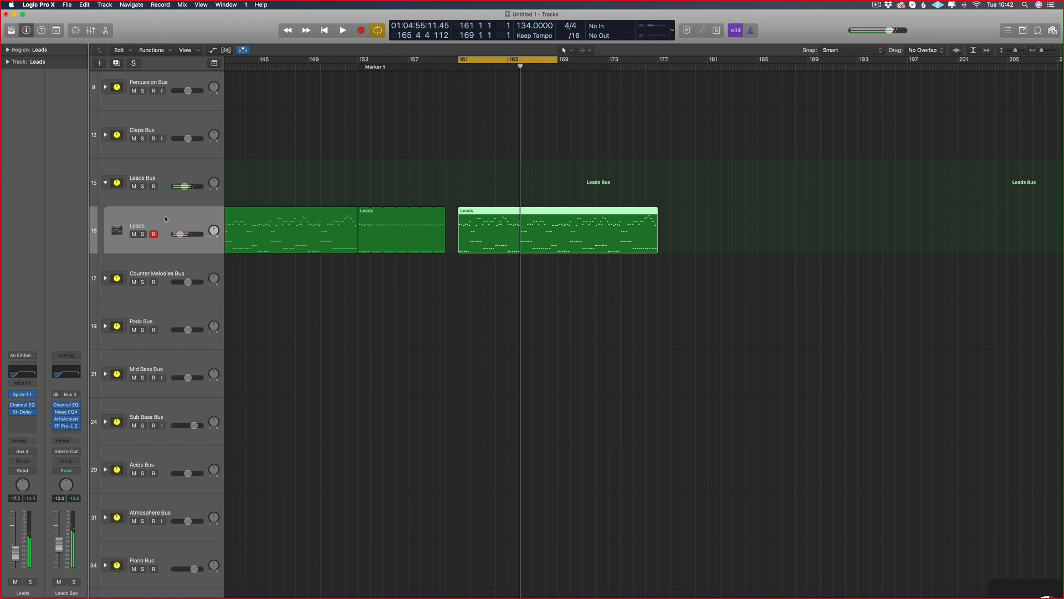
Duplicate the Leads track with its channel settings, mute both Leads tracks and return the playhead to bar 161.
key("super+d")
left_click(171, 220)
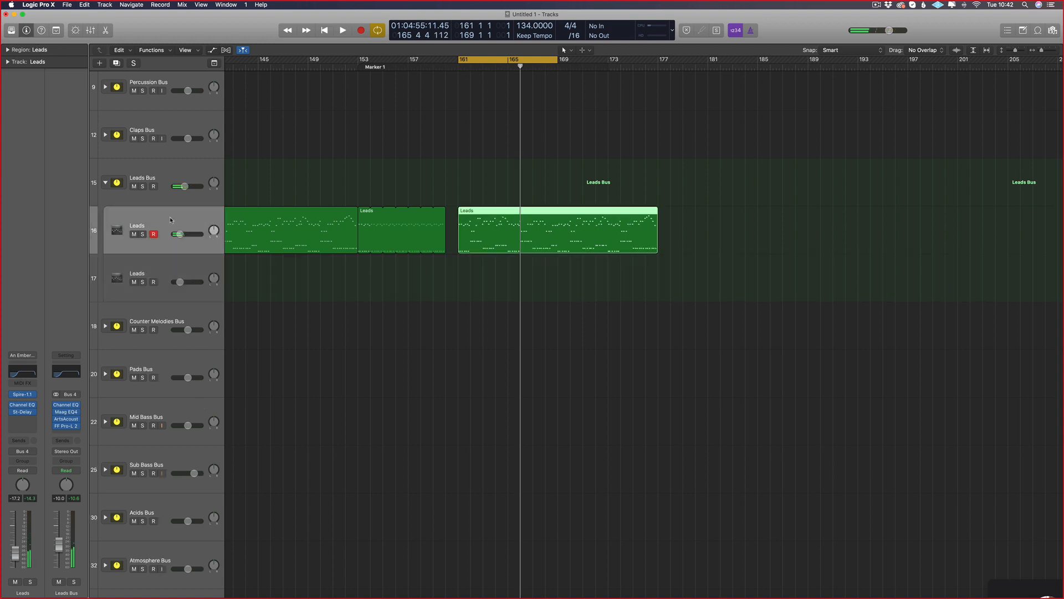
left_click(134, 234)
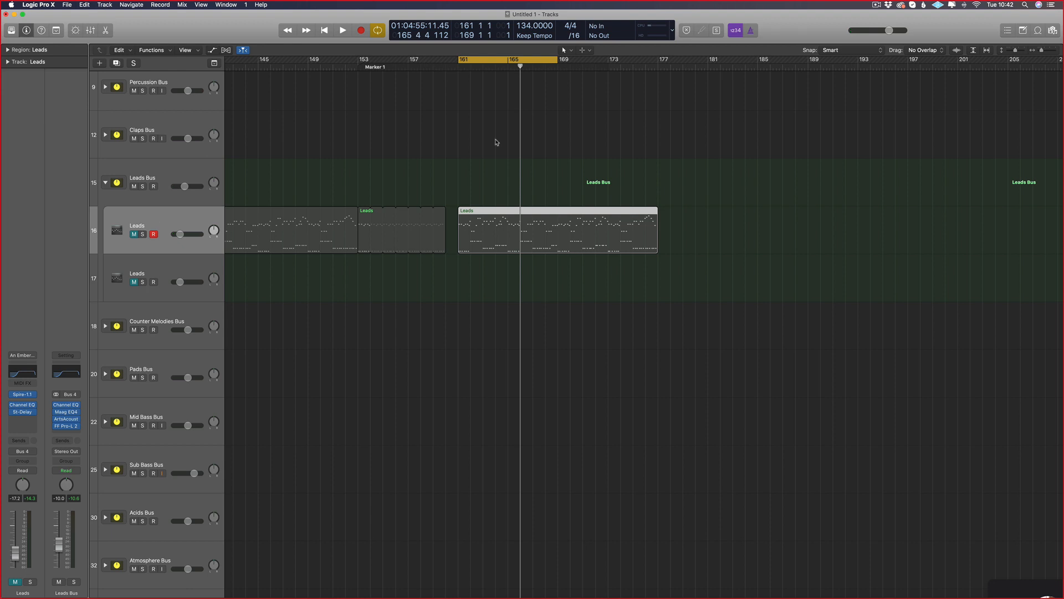
key("space")
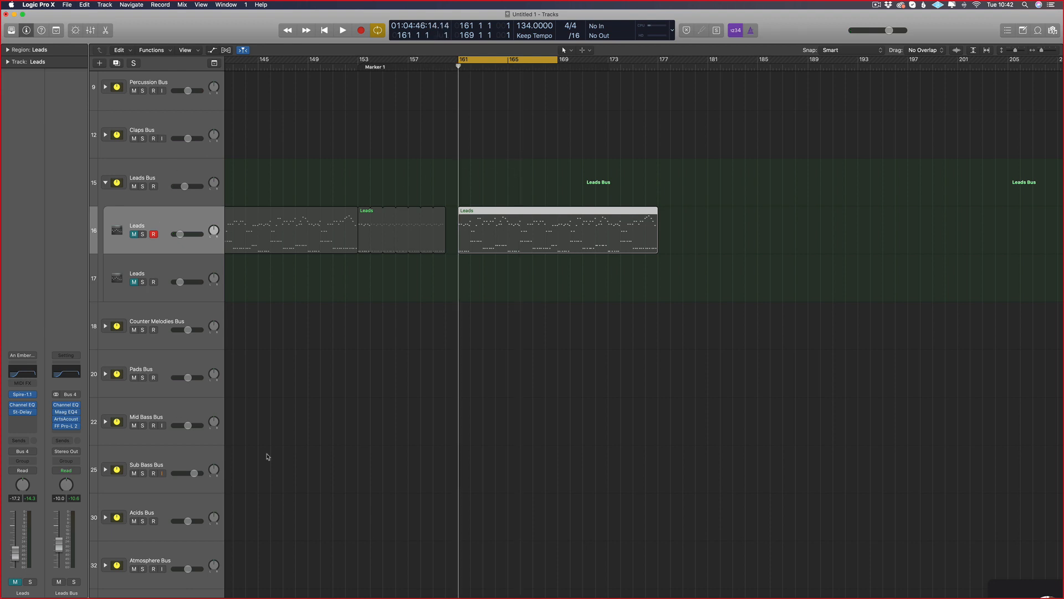
Copy all four Leads regions from the original track onto the duplicated Leads track at the same bars.
left_click(180, 265)
left_click_drag(541, 236, 538, 282)
scroll(456, 265, "left", 1)
scroll(456, 265, "down", 3)
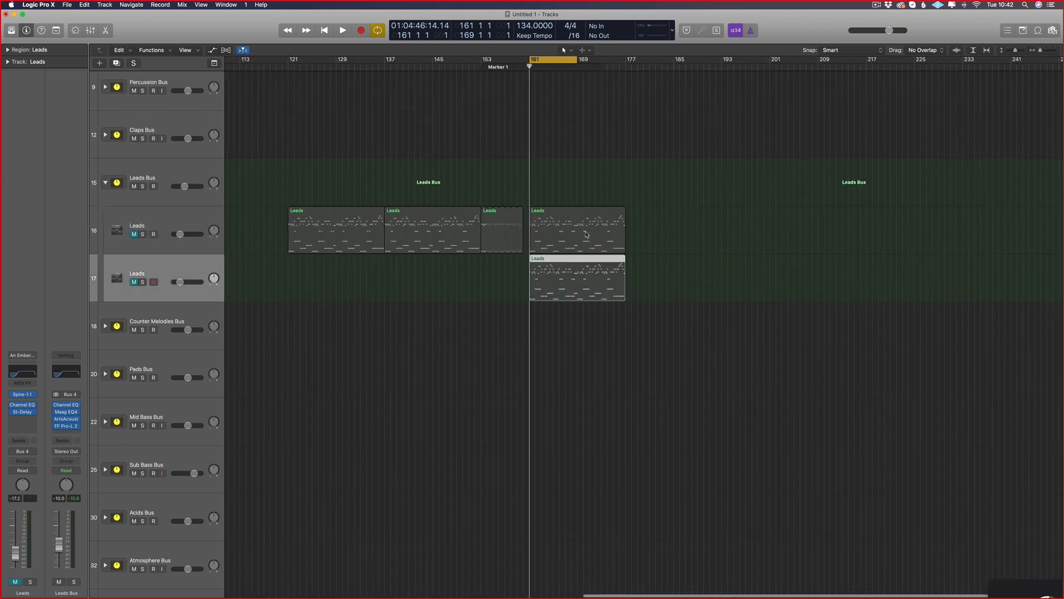
left_click_drag(681, 233, 329, 277)
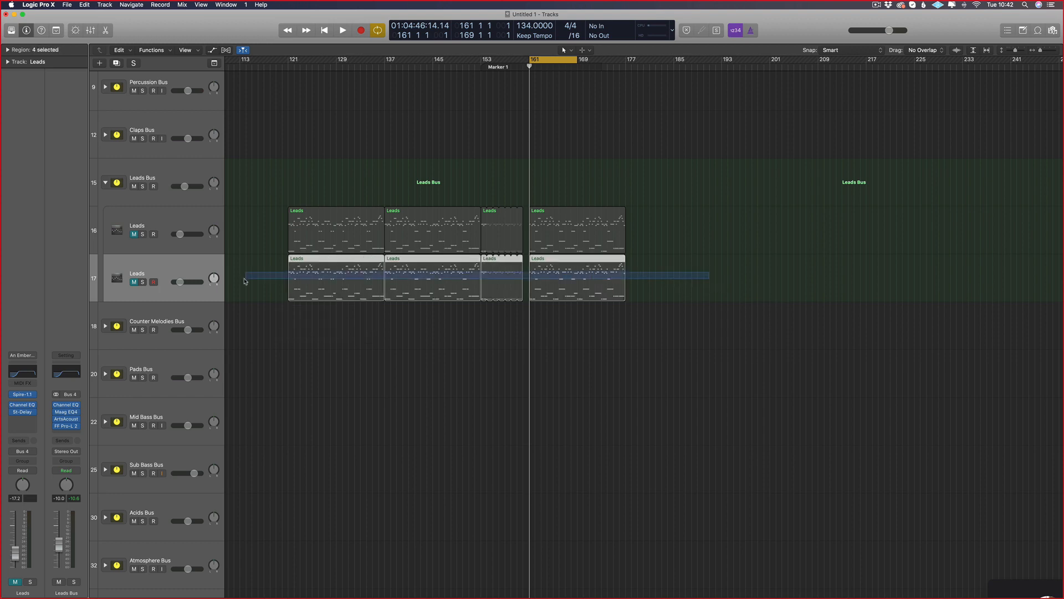
Transpose all notes of the duplicated Leads region at bar 161 down one octave in the Piano Roll.
double_click(306, 274)
scroll(727, 375, "down", 5)
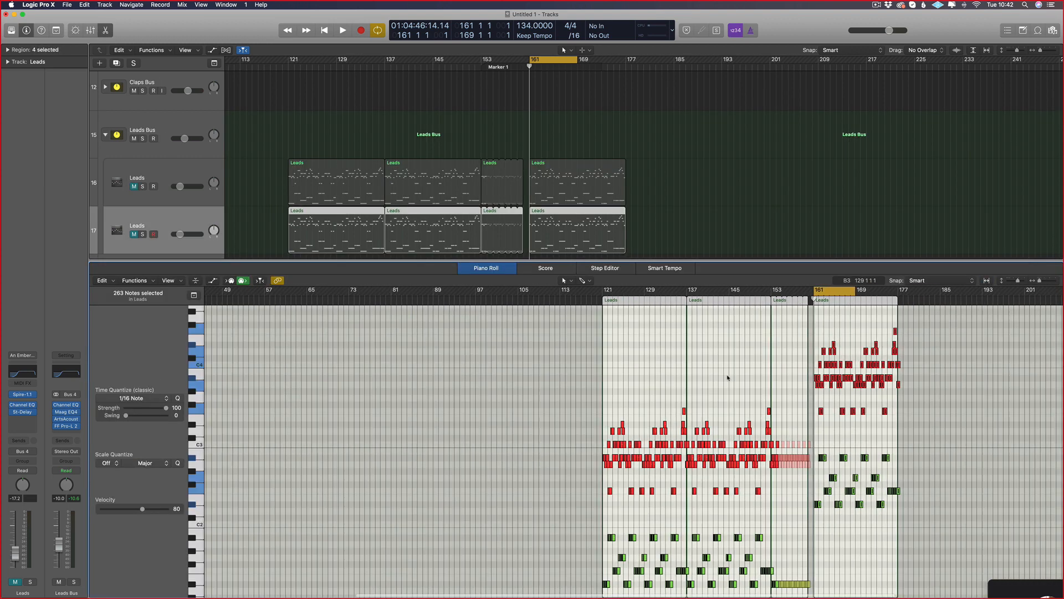
left_click(690, 241)
left_click(657, 411)
key("super+a")
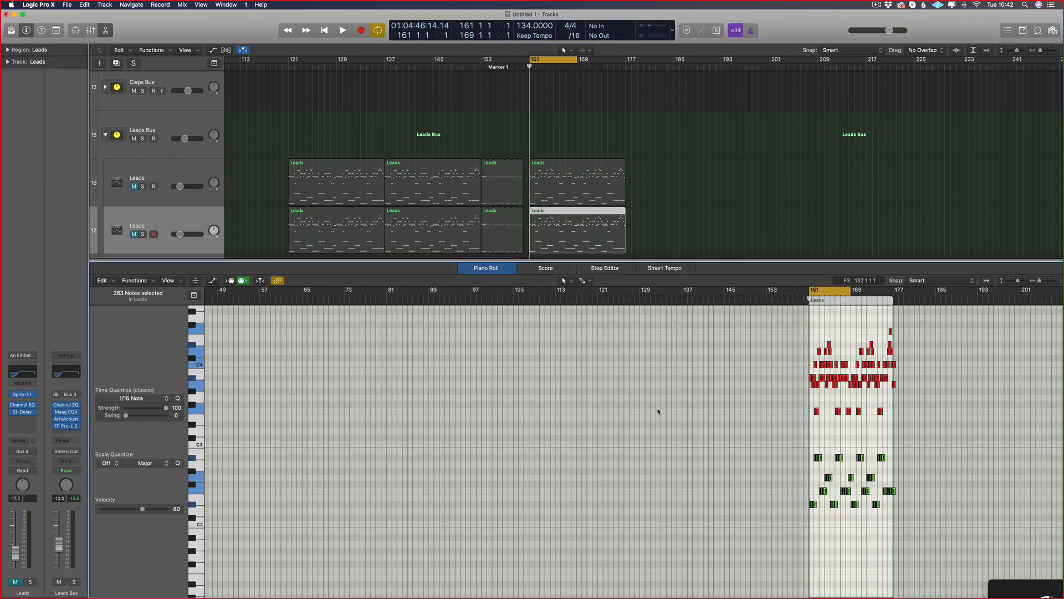
key("alt+shift+Down")
key("p")
key("p")
Solo the duplicated Leads track, close the Piano Roll and deselect the regions.
left_click(143, 235)
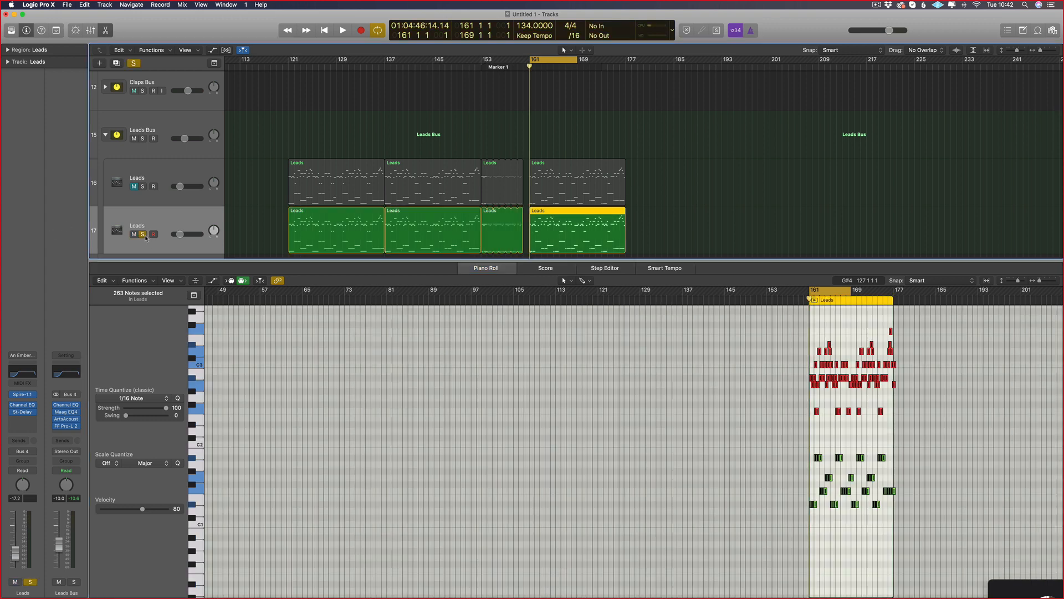
key("p")
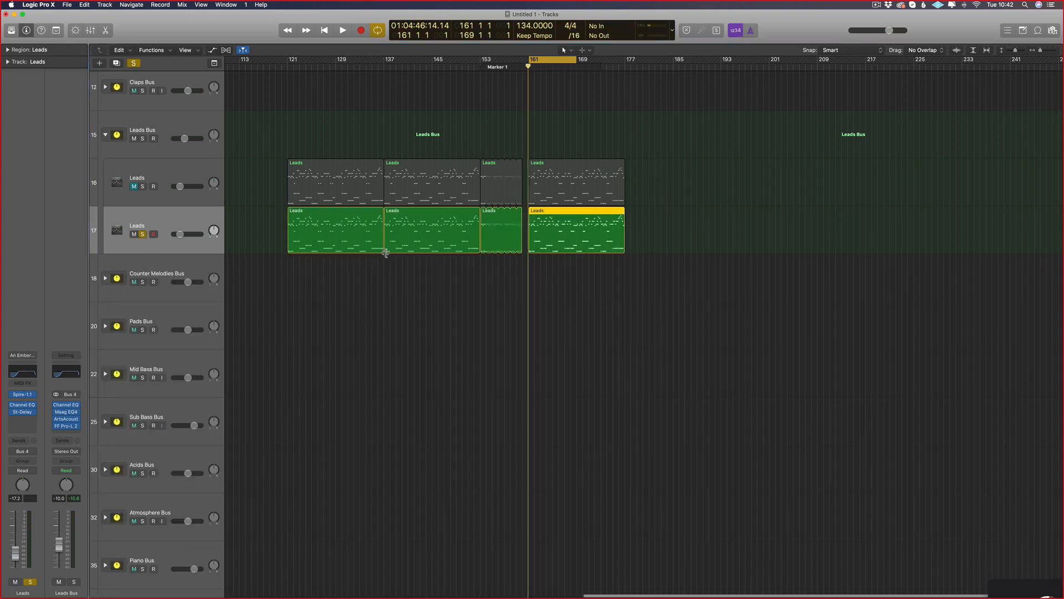
key("super+Right")
key("super+Right")
left_click(492, 348)
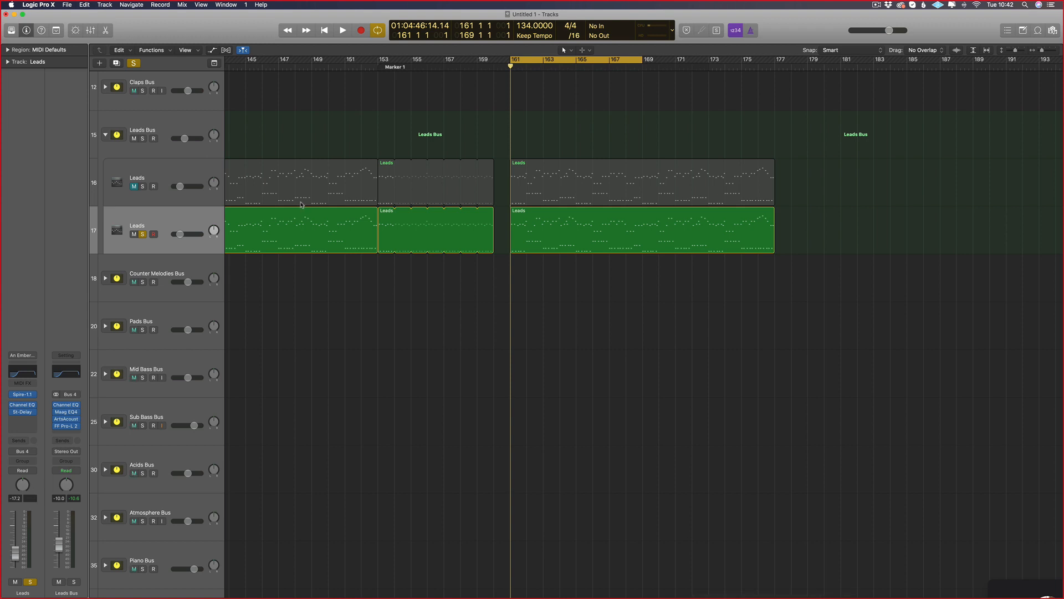
scroll(301, 204, "left", 1)
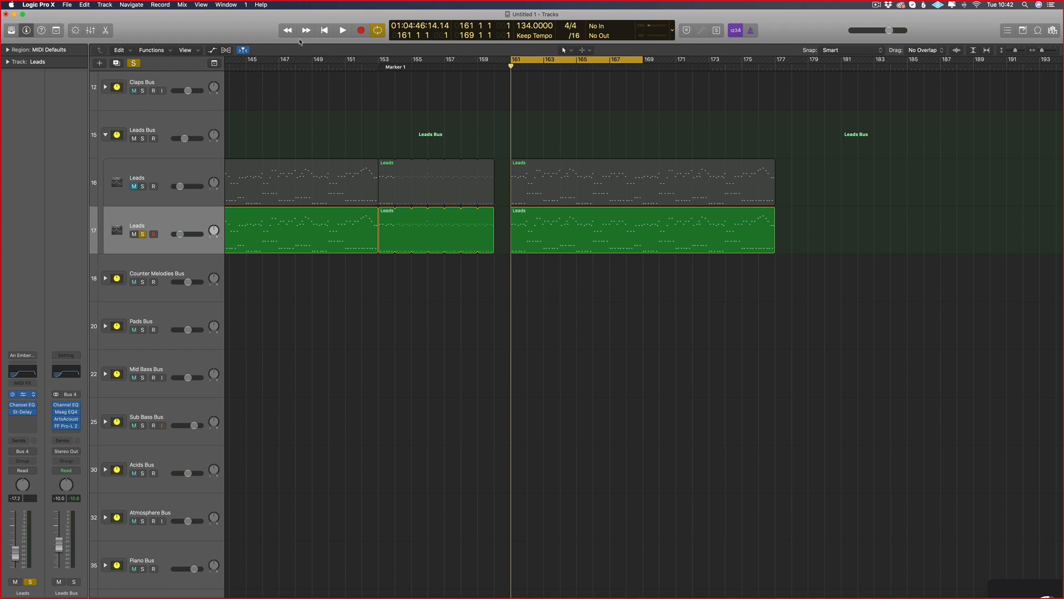
Play the cycle and audition other lead presets in the duplicated track's Spire.
key("space")
left_click(153, 78)
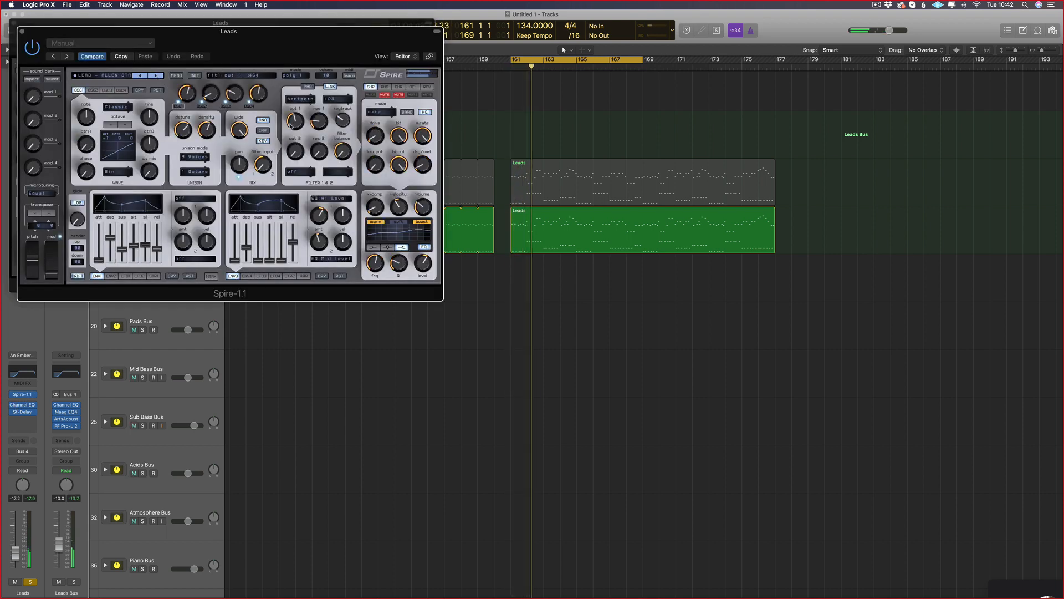
left_click(156, 77)
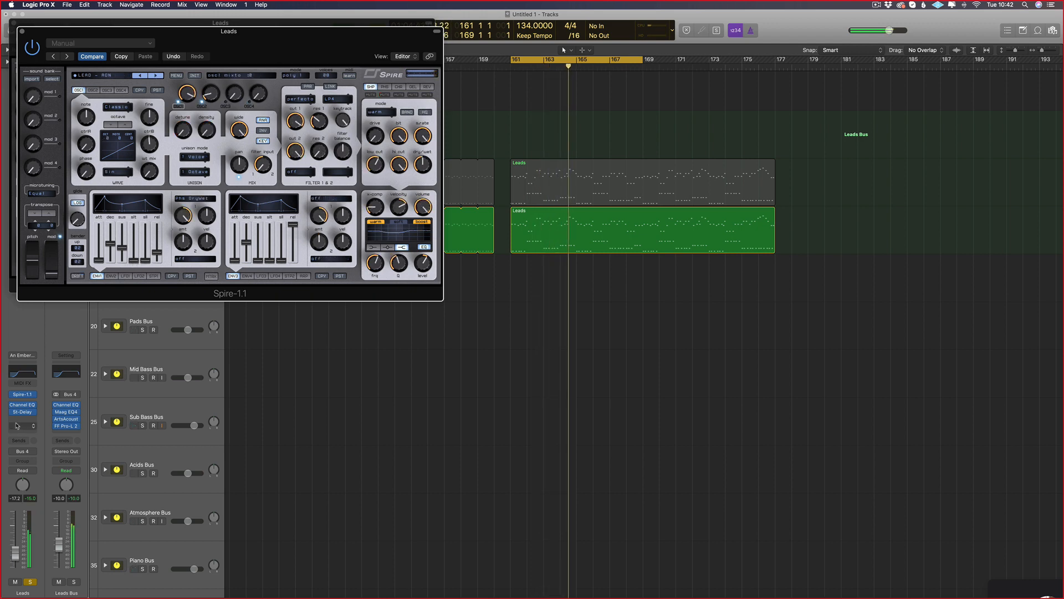
Lower the duplicated Leads track's volume to -21.5 dB with solo off, and solo it again.
left_click_drag(14, 553, 14, 554)
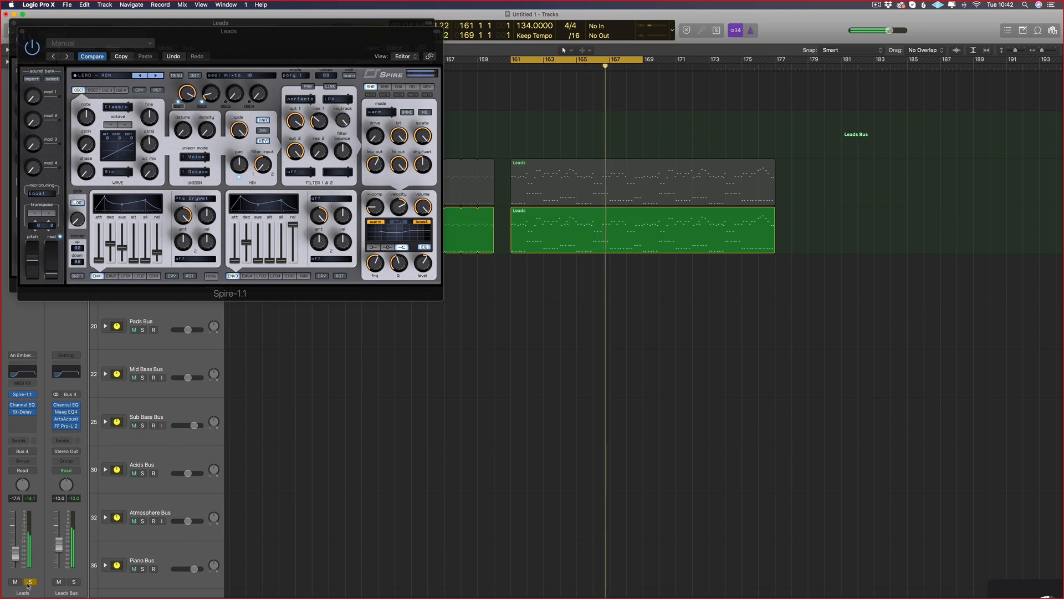
left_click(29, 581)
left_click_drag(16, 561, 15, 567)
left_click(30, 581)
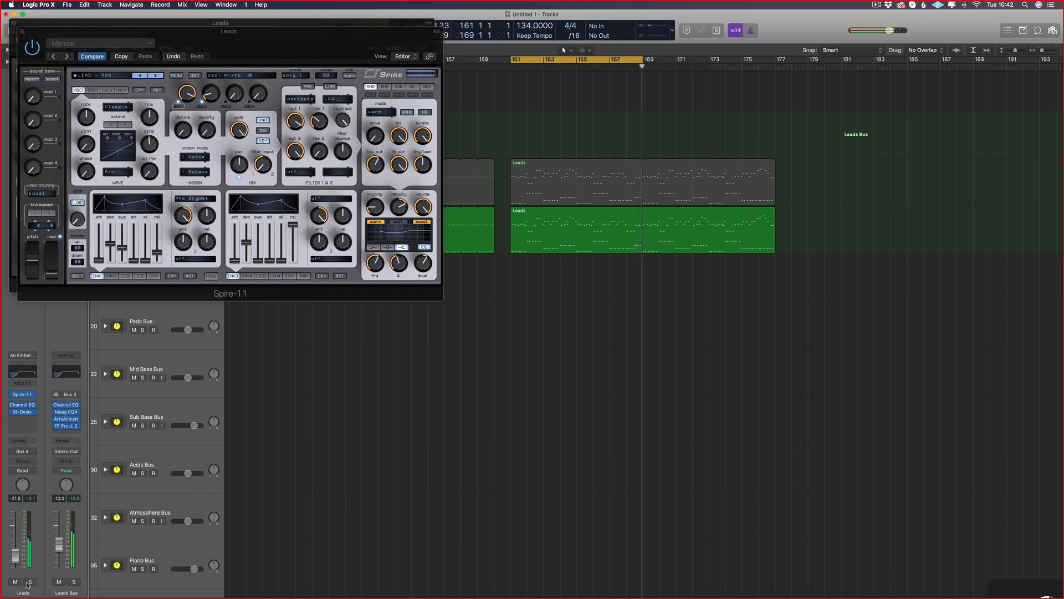
Audition further Spire lead presets, raise the duplicated Leads volume to -15.0 dB with solo off, and solo it again.
left_click(160, 76)
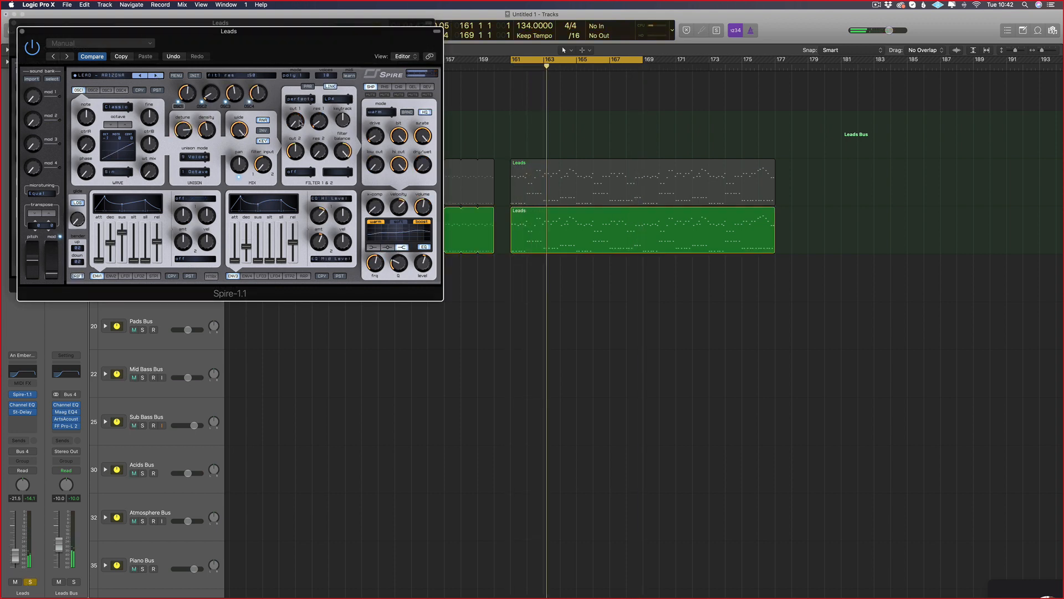
left_click(158, 76)
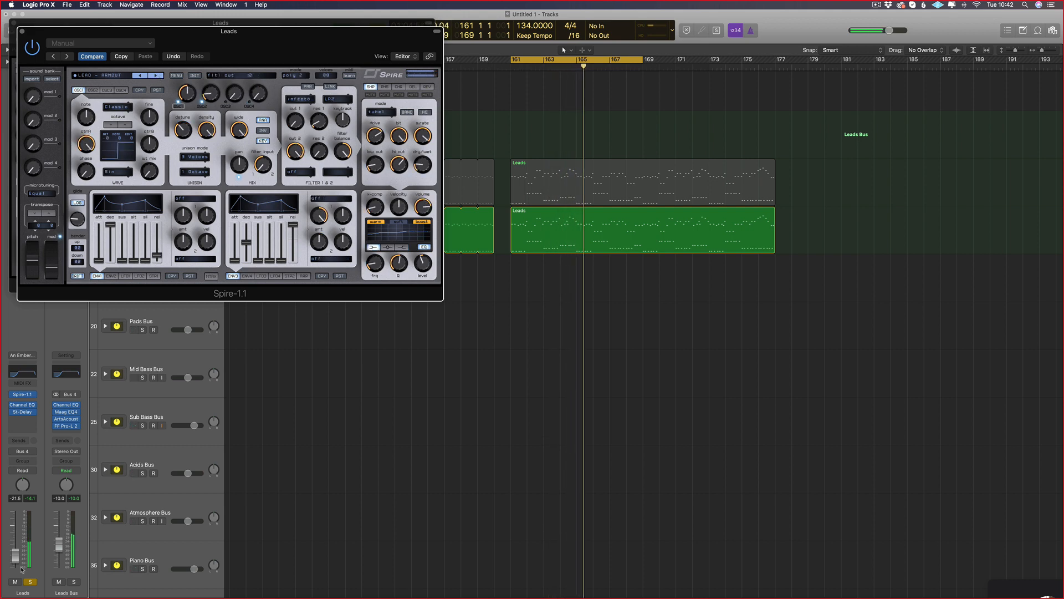
left_click(30, 581)
left_click_drag(14, 564, 15, 560)
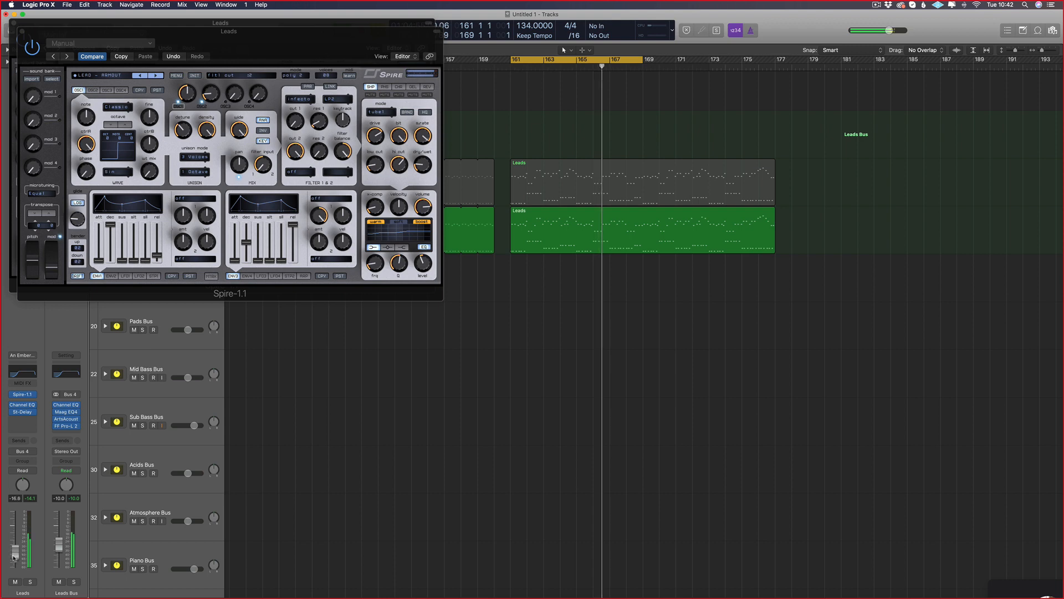
left_click(29, 581)
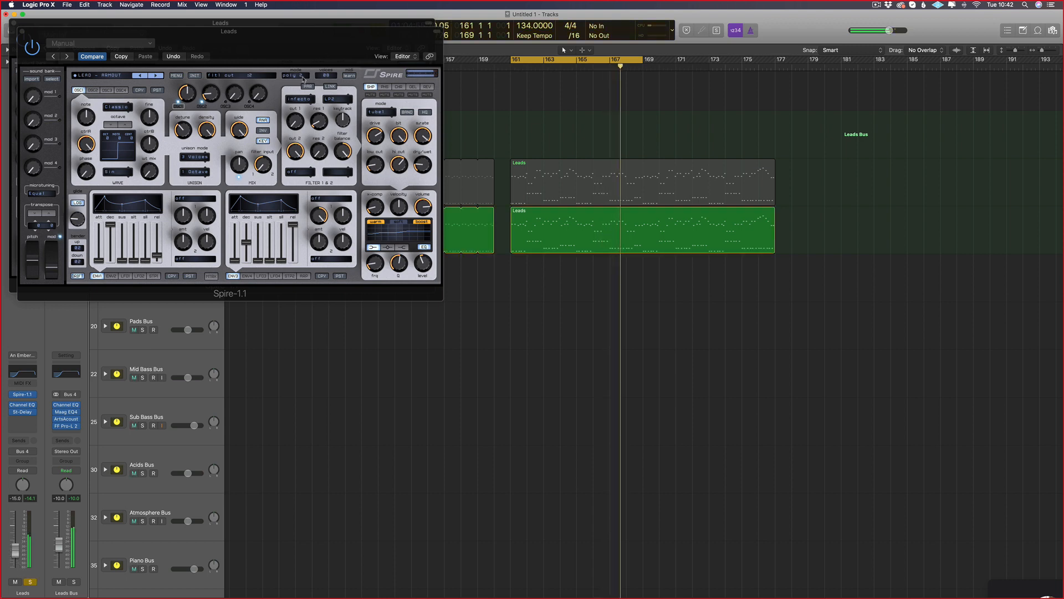
Switch Spire to the LEAD - DIGIPUNK preset and select the duplicated Leads regions at bars 153 and 161.
left_click(158, 76)
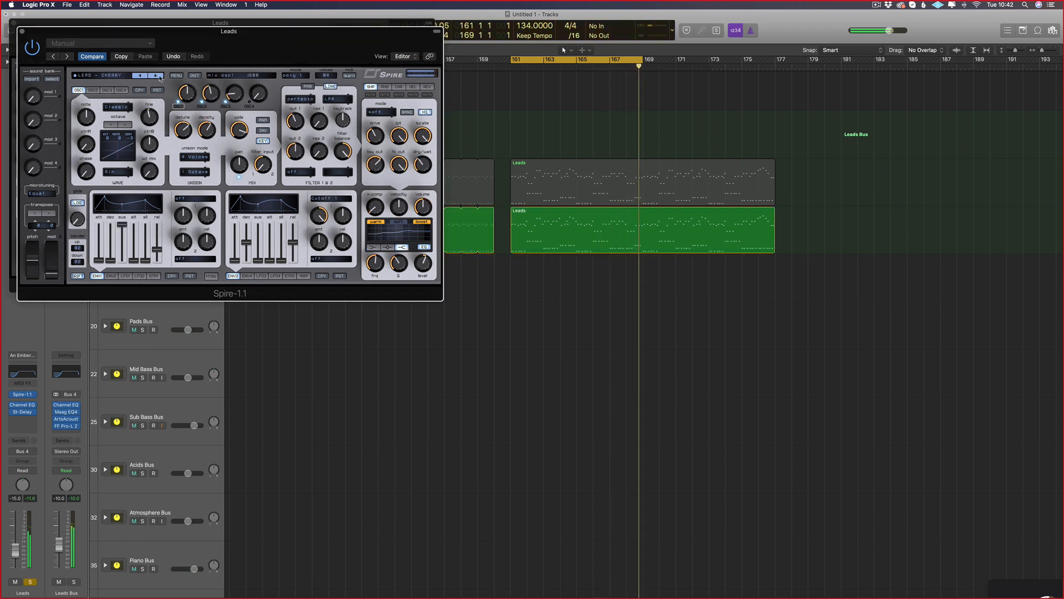
left_click(158, 76)
scroll(841, 232, "left", 1)
left_click_drag(846, 228, 491, 238)
key("super+Left")
key("super+Left")
key("super+Left")
key("super+Left")
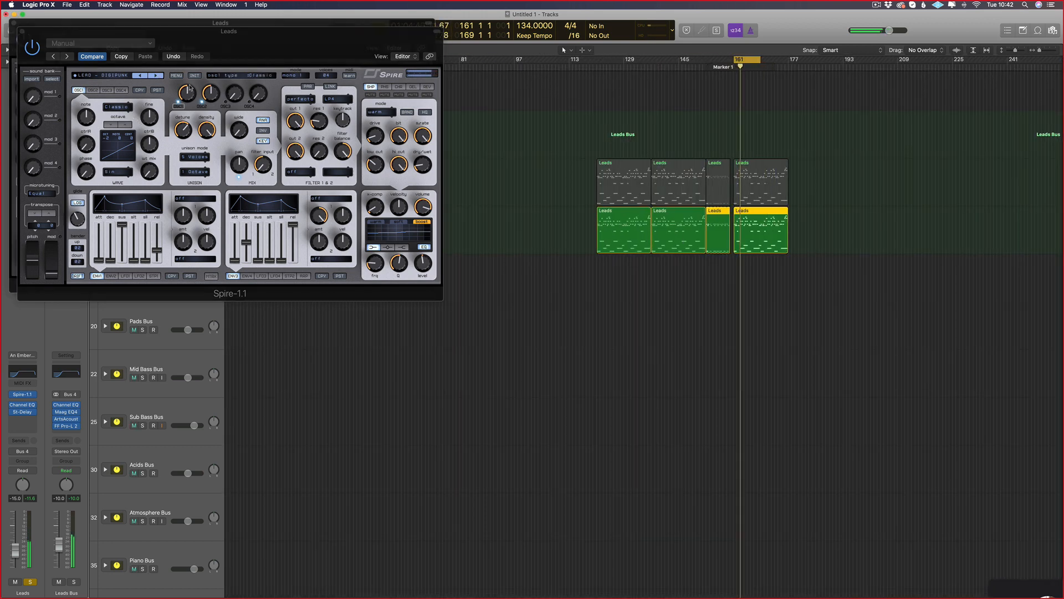
Load the Allen Watts Trance Volume 2 bank in Spire and choose the LEAD - AMSTERDAM preset.
left_click(177, 76)
mouse_move(200, 85)
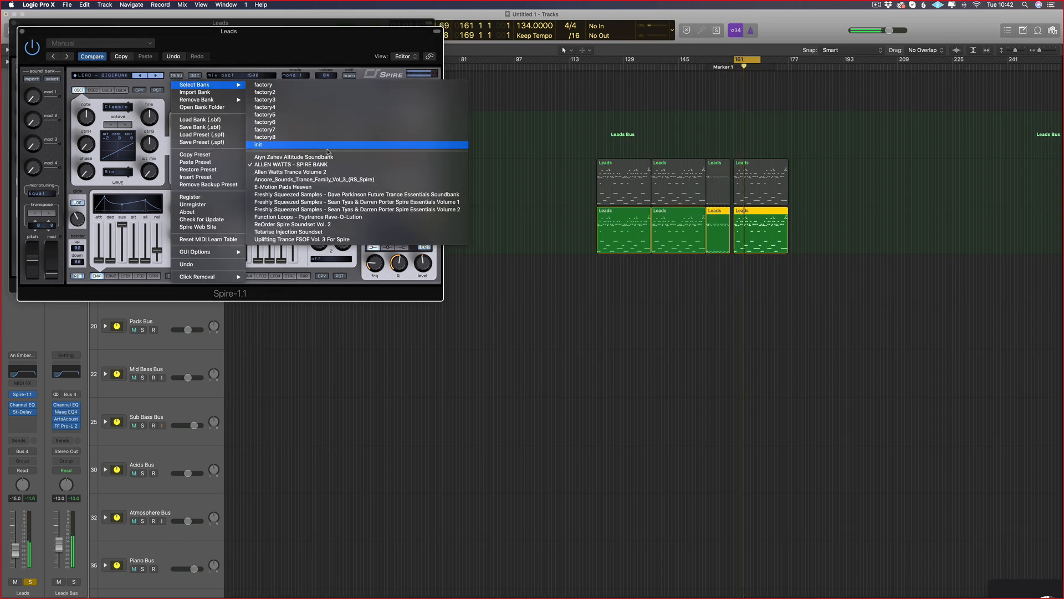
left_click(287, 172)
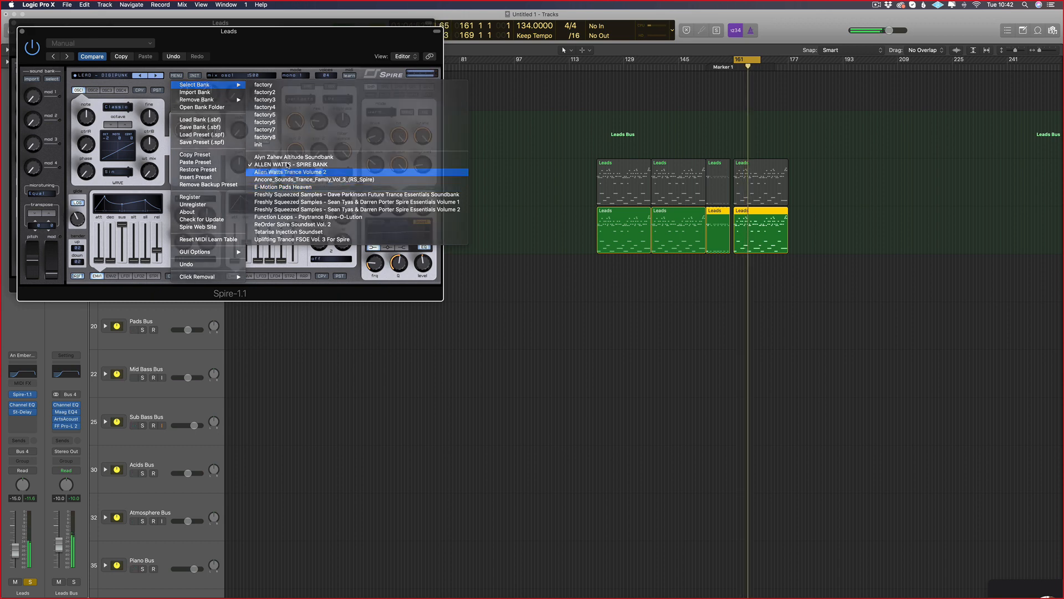
left_click(100, 43)
key("Escape")
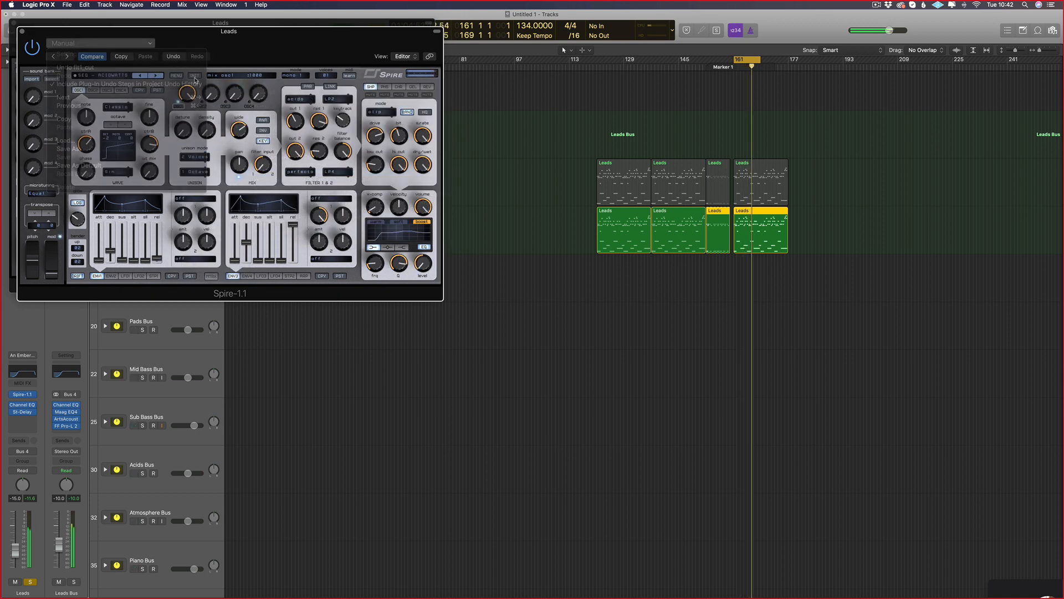
left_click(108, 75)
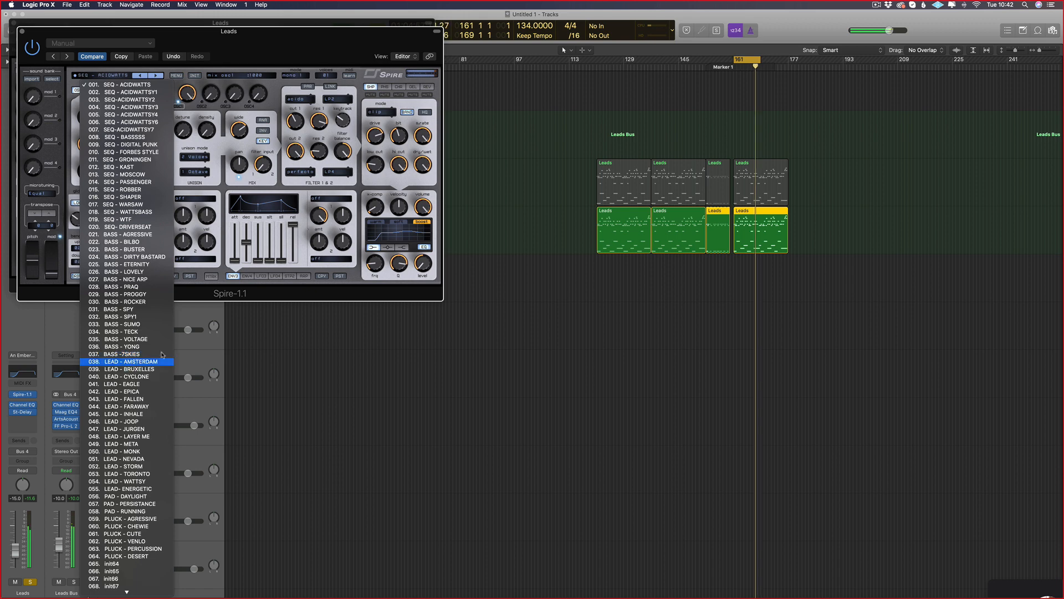
left_click(132, 361)
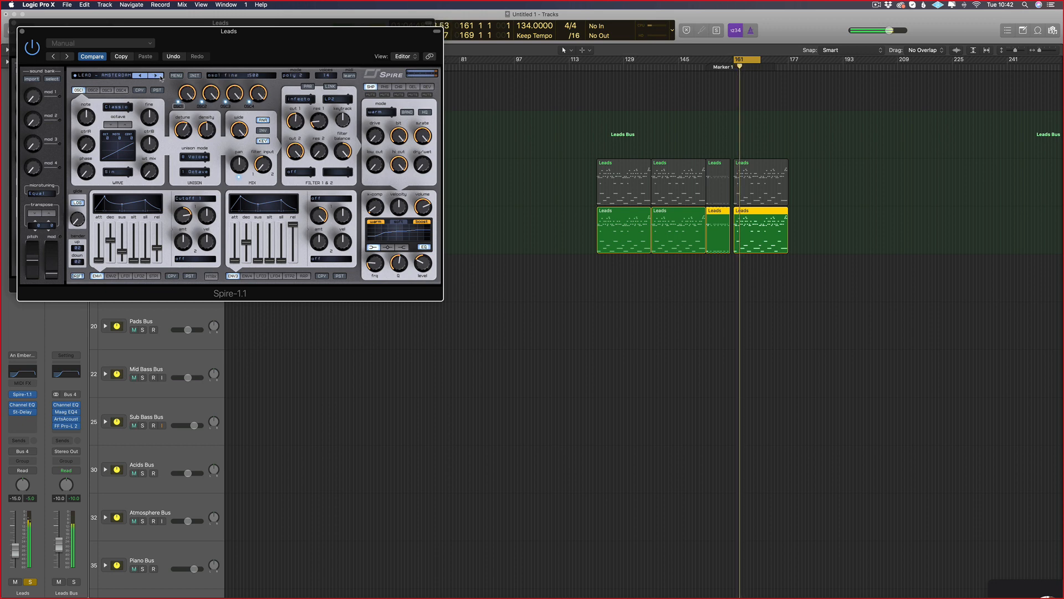
Advance through the bank's lead presets from LEAD - BRUXELLES to LEAD - FARAWAY while the soloed track plays.
left_click(160, 77)
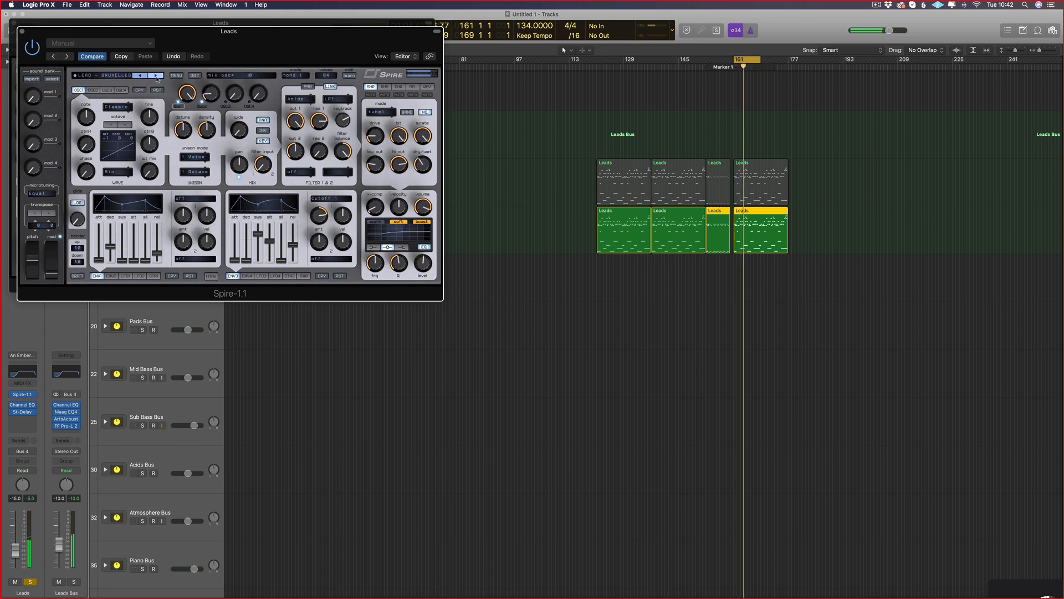
left_click(156, 77)
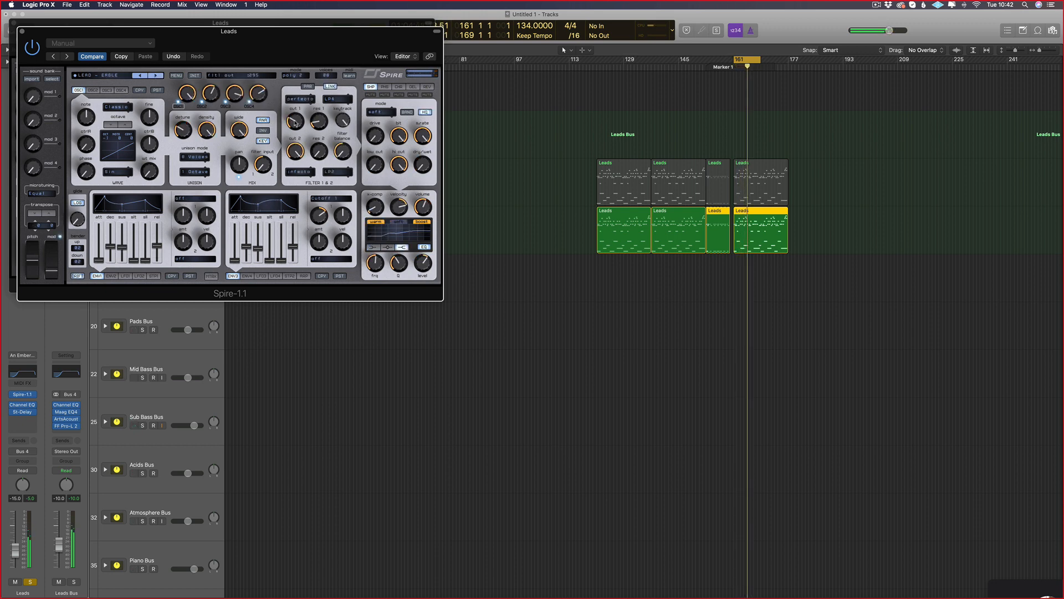
left_click(155, 77)
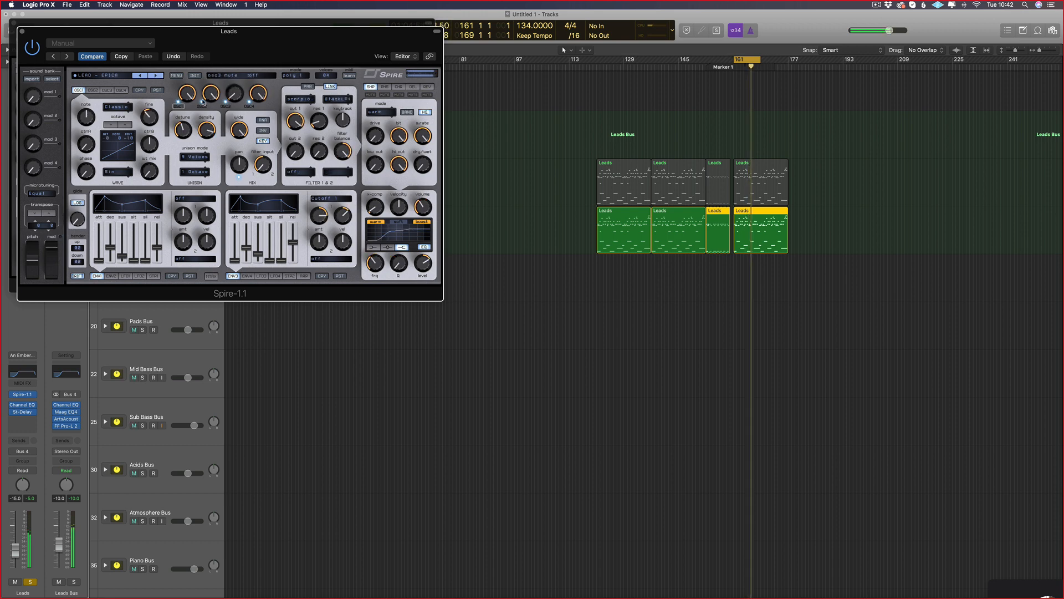
left_click(156, 77)
left_click(155, 77)
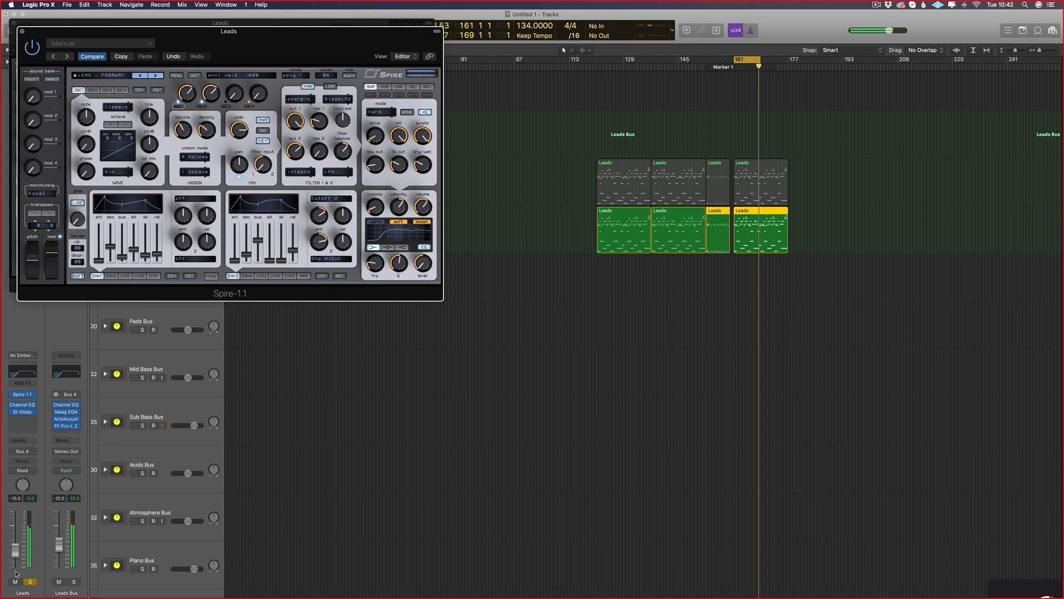
Lower the duplicated Leads to -17.8 dB, return Spire to the LEAD - AMSTERDAM preset, and select all four regions with the track soloed.
left_click(30, 581)
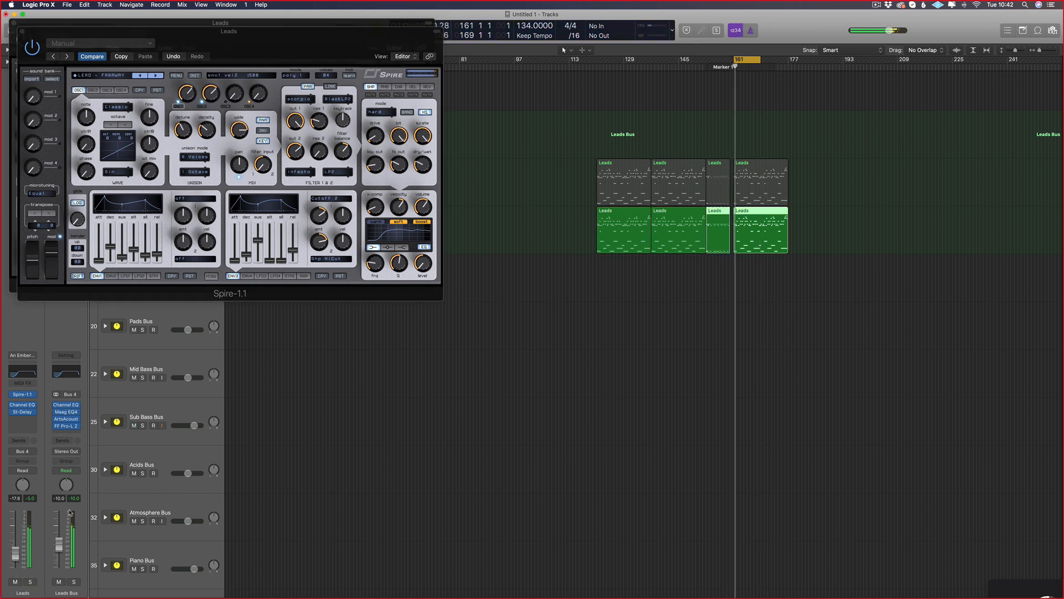
left_click(140, 77)
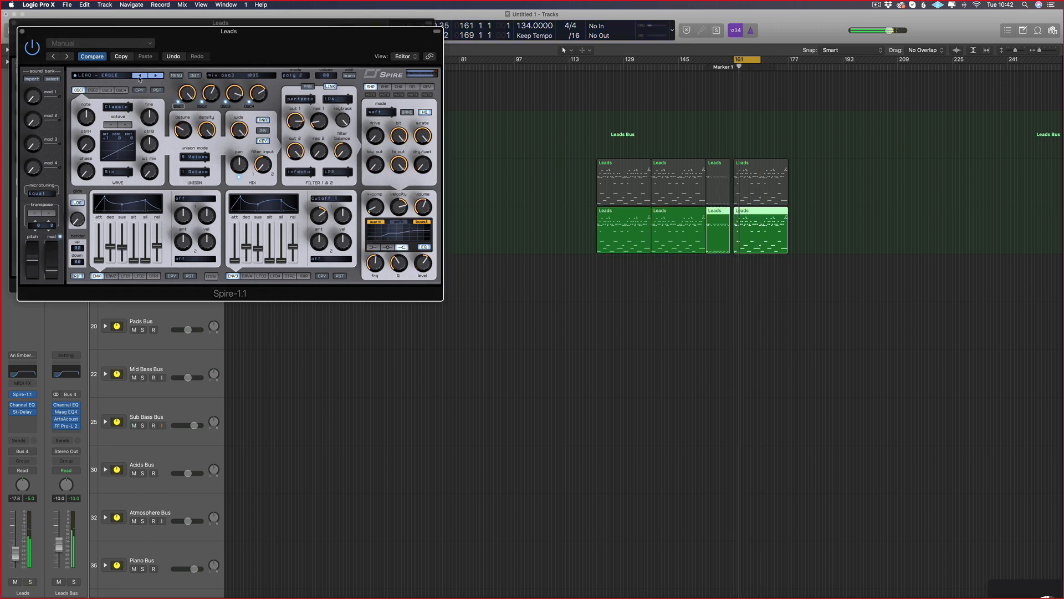
left_click(139, 77)
left_click(139, 77)
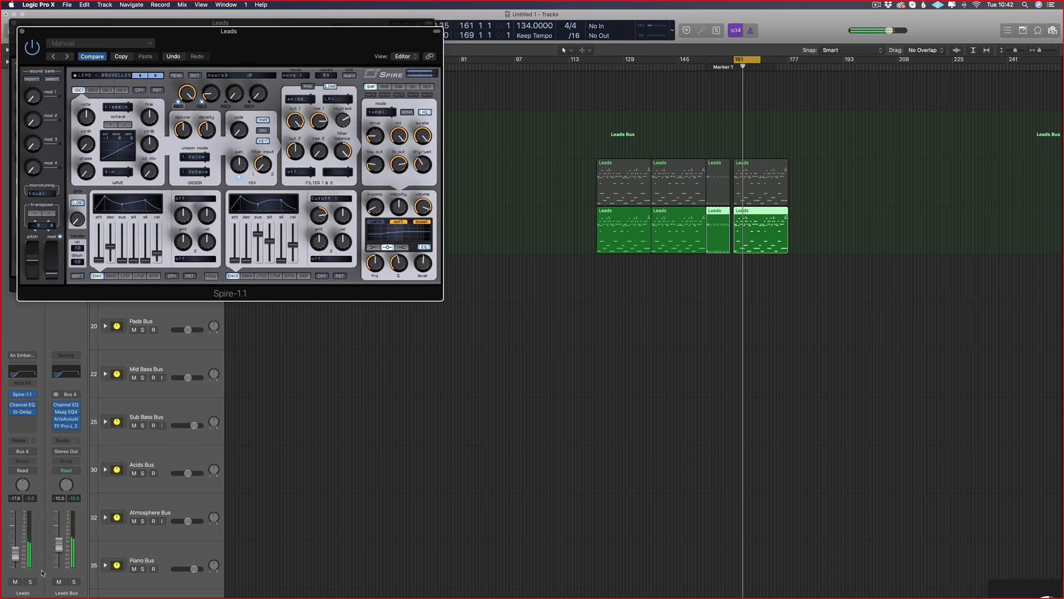
left_click(139, 77)
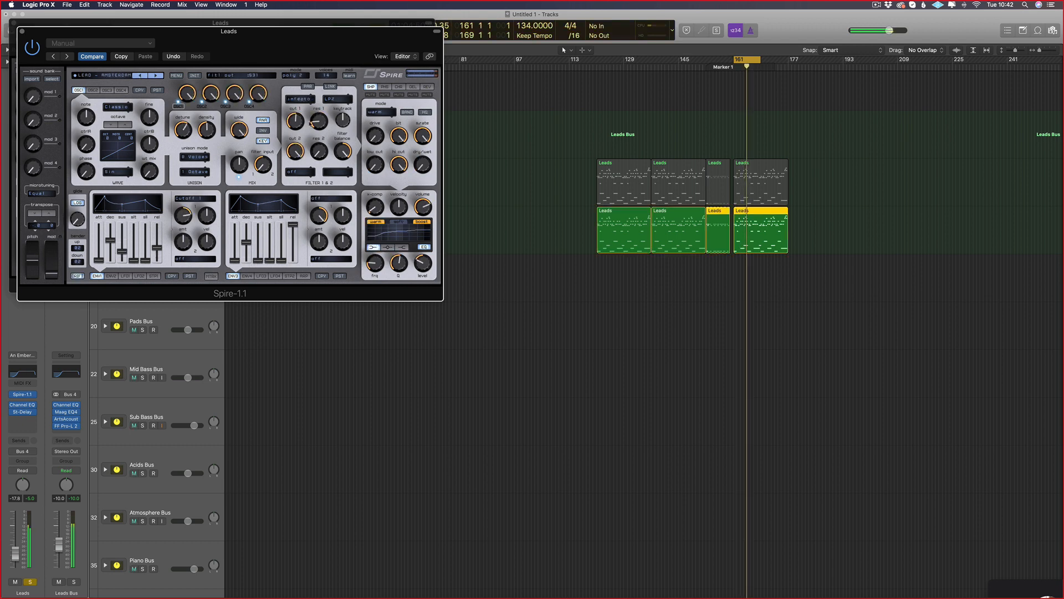
left_click(16, 548)
left_click_drag(828, 228, 573, 230)
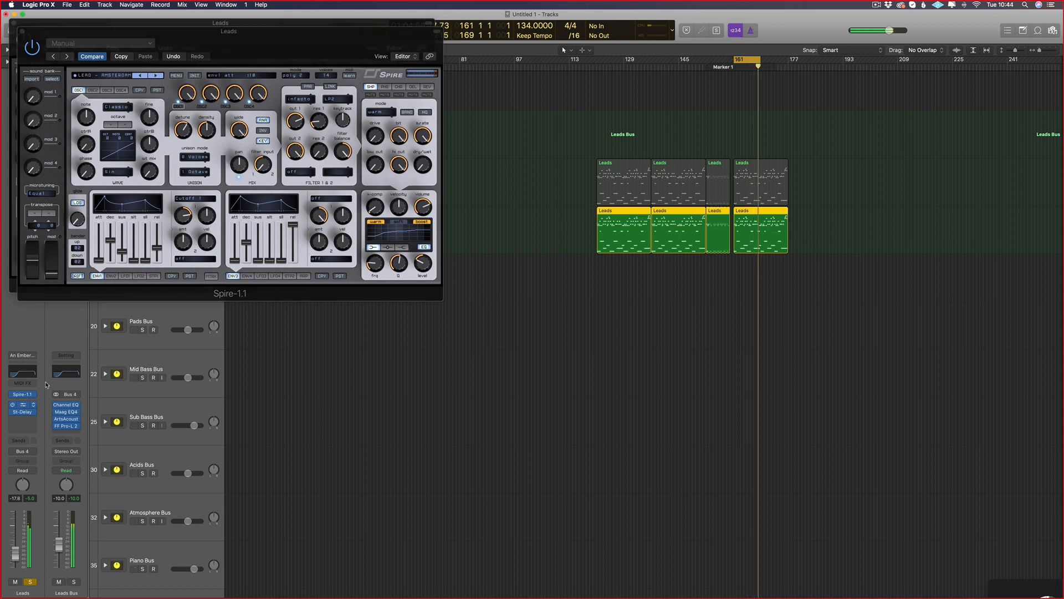
Set the low cut in the duplicated Leads track's Channel EQ to 190 Hz and close the plug-in window.
left_click(22, 371)
left_click_drag(139, 208, 196, 174)
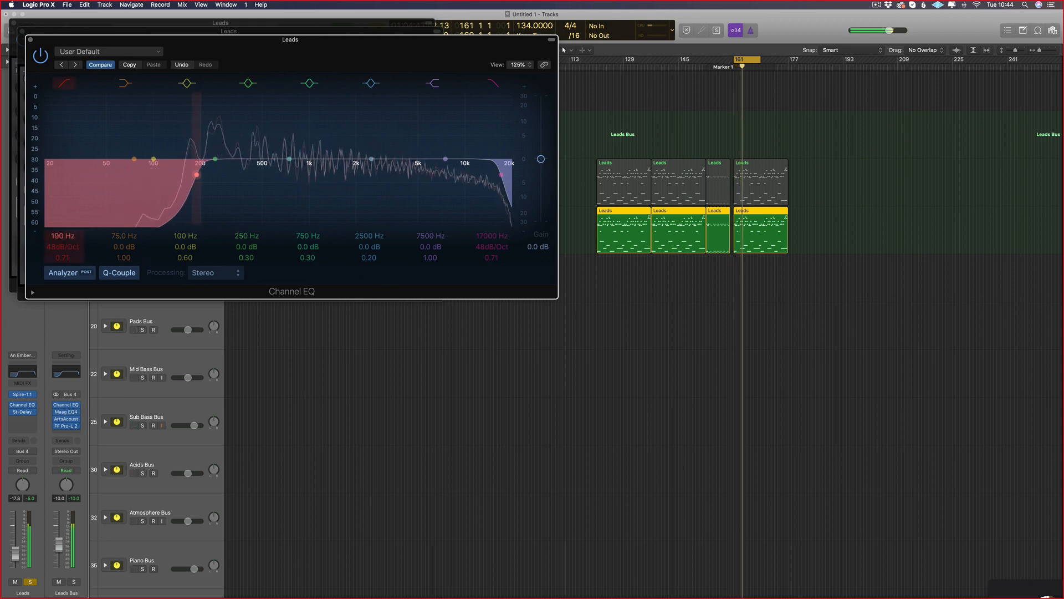
key("super+w")
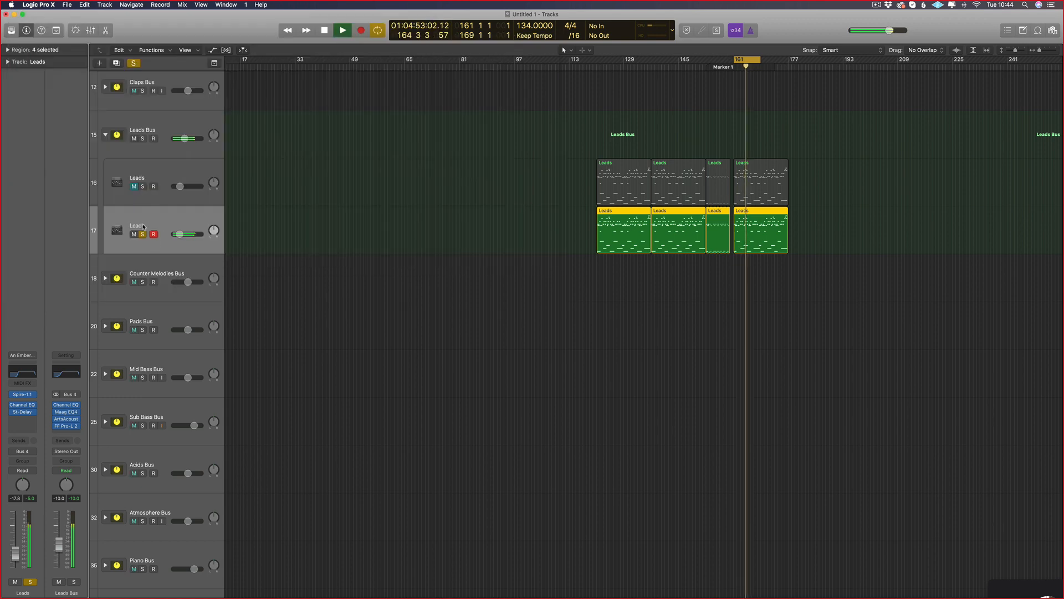
Compare the duplicated Leads with and without the original Leads, lower the duplicate's volume to -23.5 dB, and clear all solos.
left_click(142, 187)
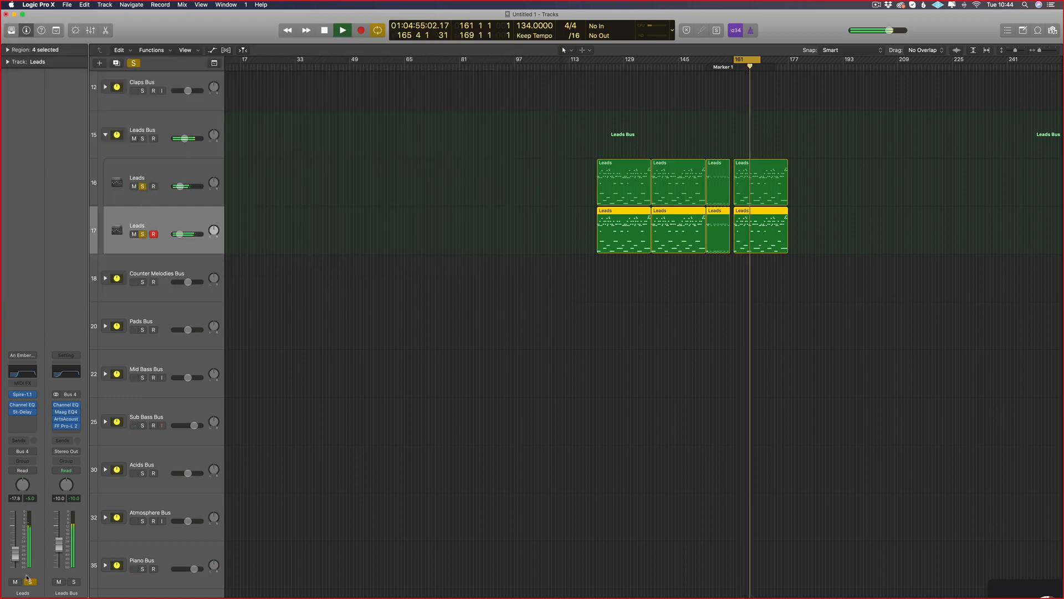
left_click_drag(17, 560, 16, 571)
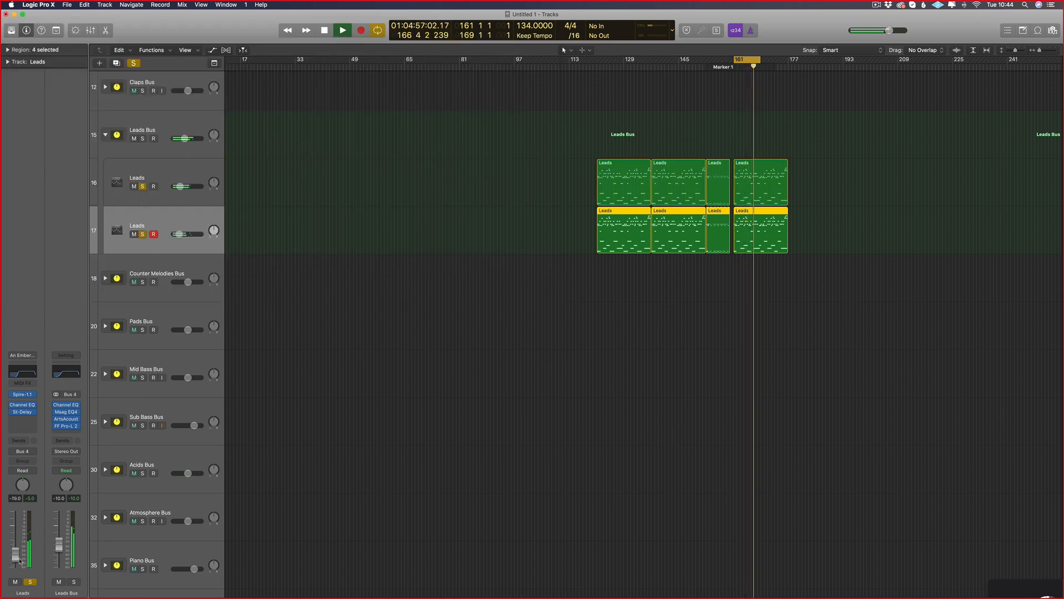
left_click(143, 187)
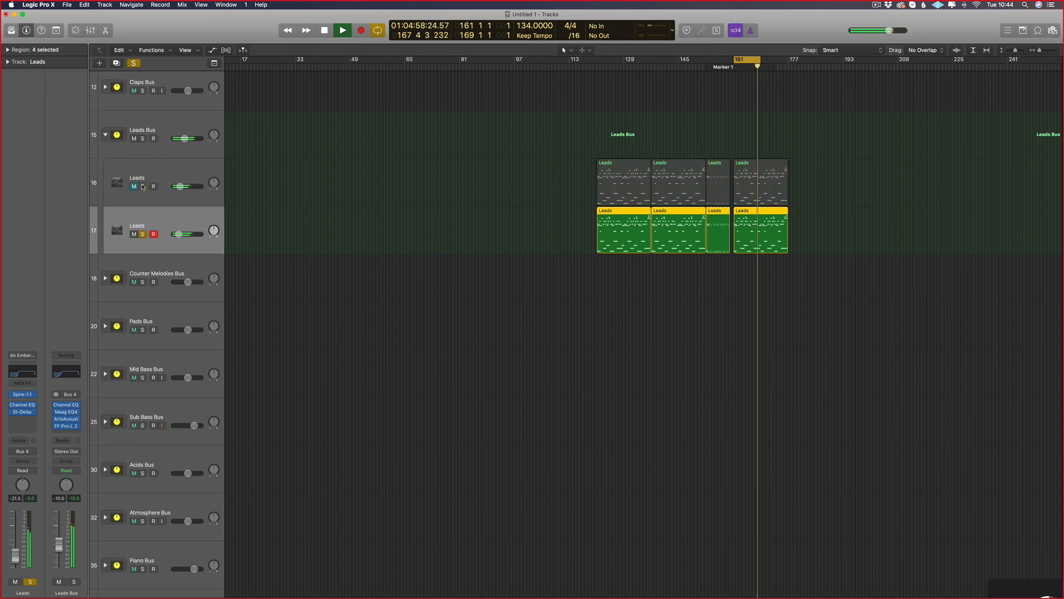
left_click(142, 187)
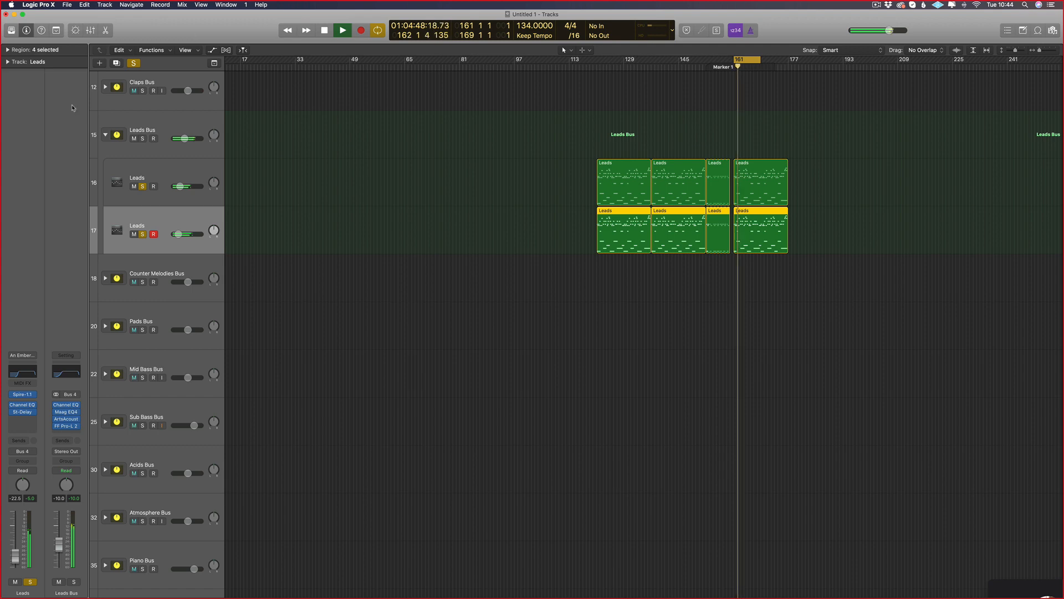
left_click(134, 63)
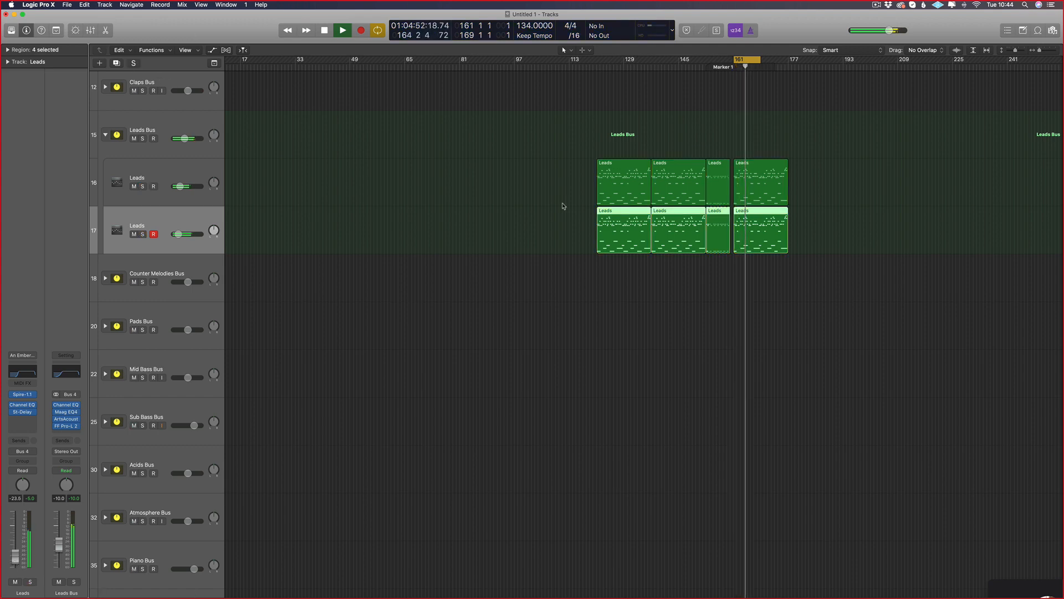
Check the notes of the four duplicated Leads regions in the Piano Roll, then hide the editor.
left_click(841, 222)
left_click_drag(873, 210, 638, 238)
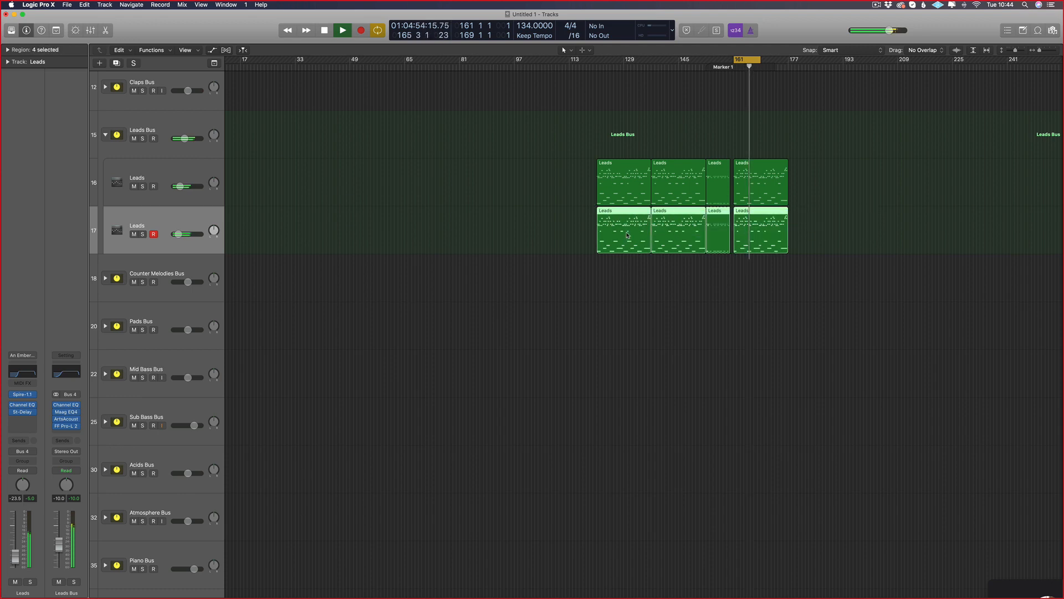
key("p")
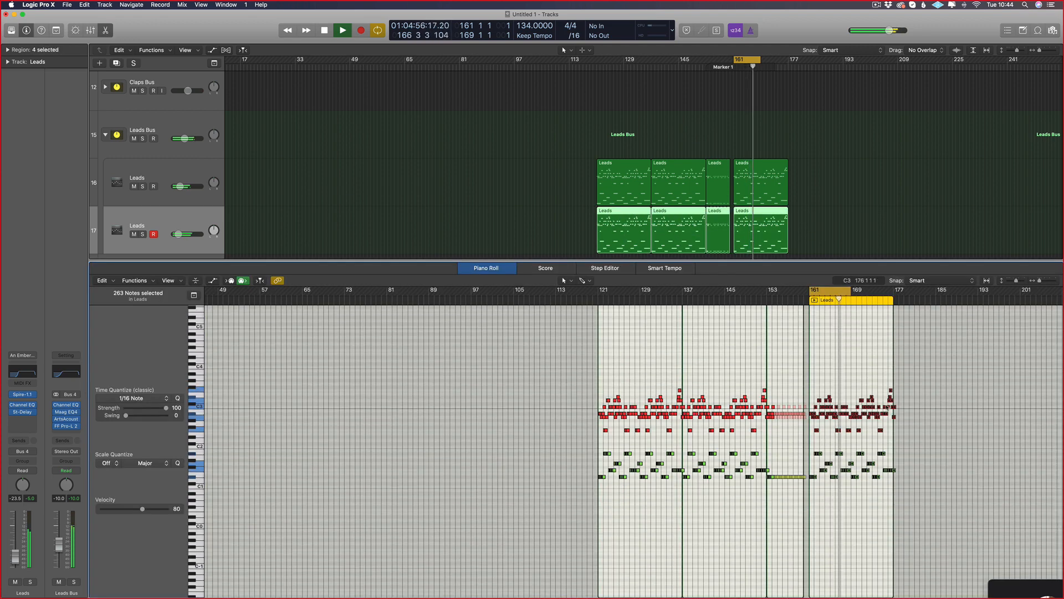
key("p")
Solo the duplicated Leads track and insert the Plugin Alliance Noveltech Character effect after St-Delay.
left_click(30, 582)
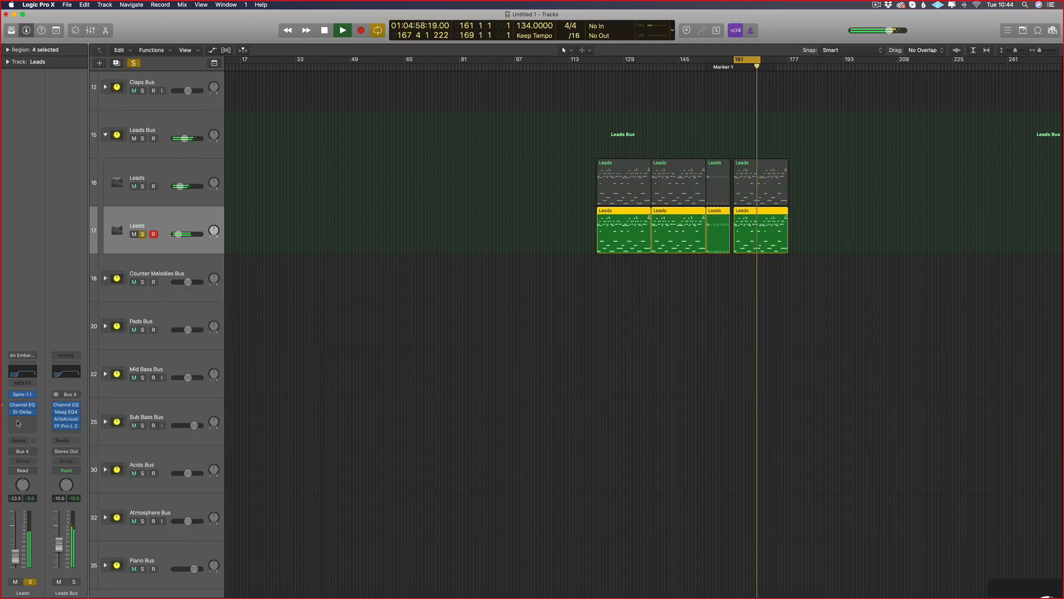
left_click(19, 423)
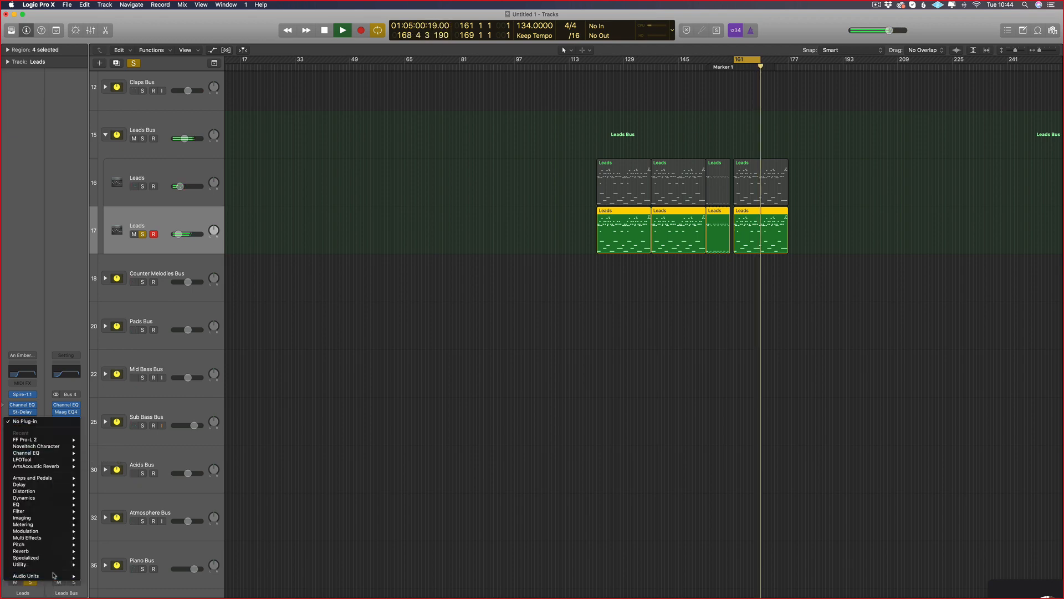
mouse_move(54, 576)
mouse_move(101, 518)
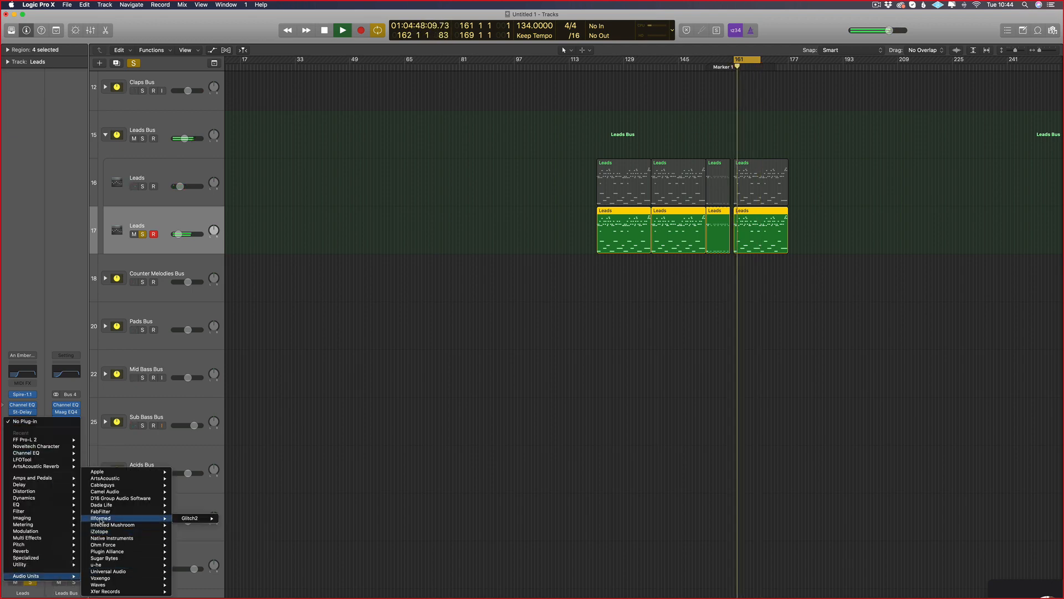
mouse_move(120, 551)
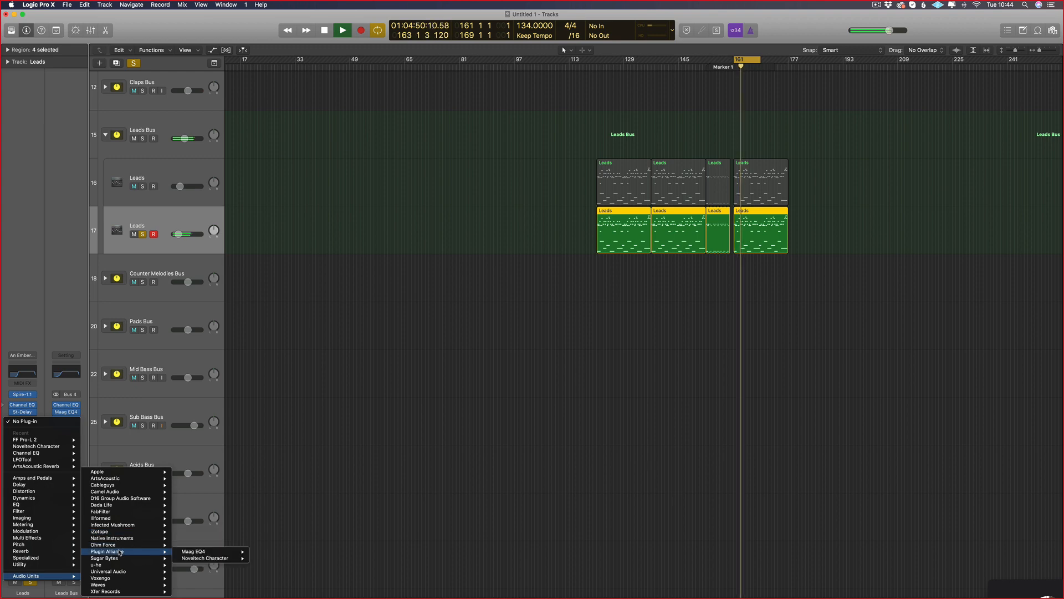
mouse_move(215, 560)
left_click(274, 560)
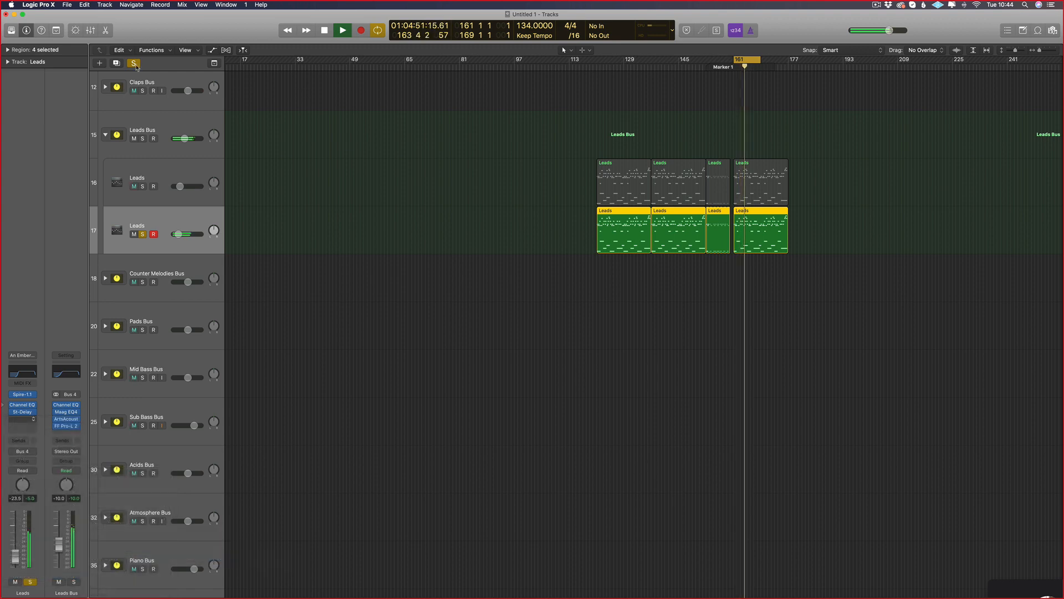
Audition the Noveltech Character presets 14 MixCrisper and 11 VocalsAddBreath, compare with bypass, and choose 10 VocalsAddAir.
left_click(133, 60)
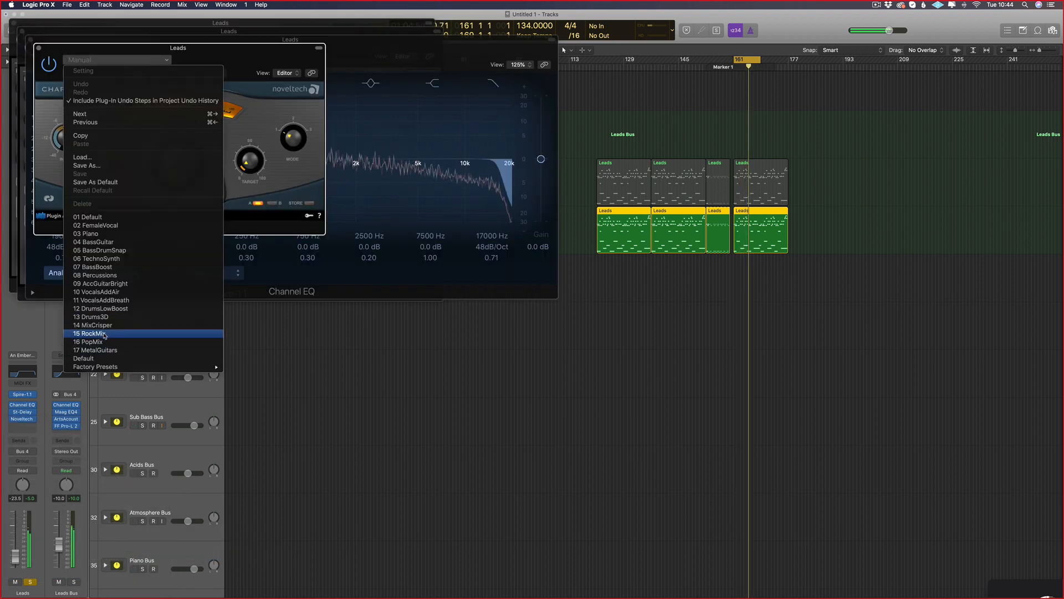
left_click(103, 324)
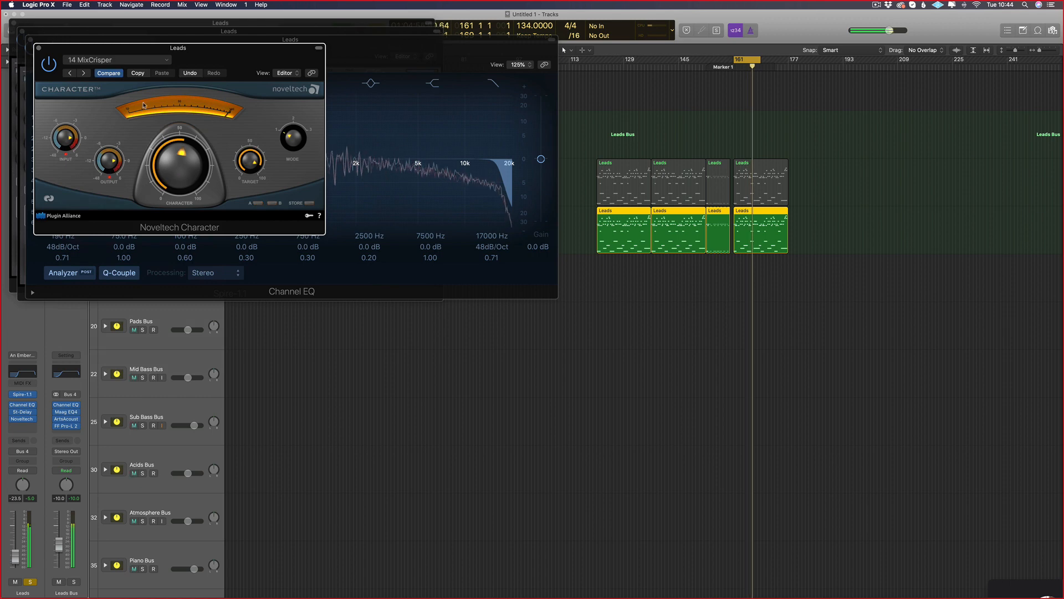
left_click(117, 61)
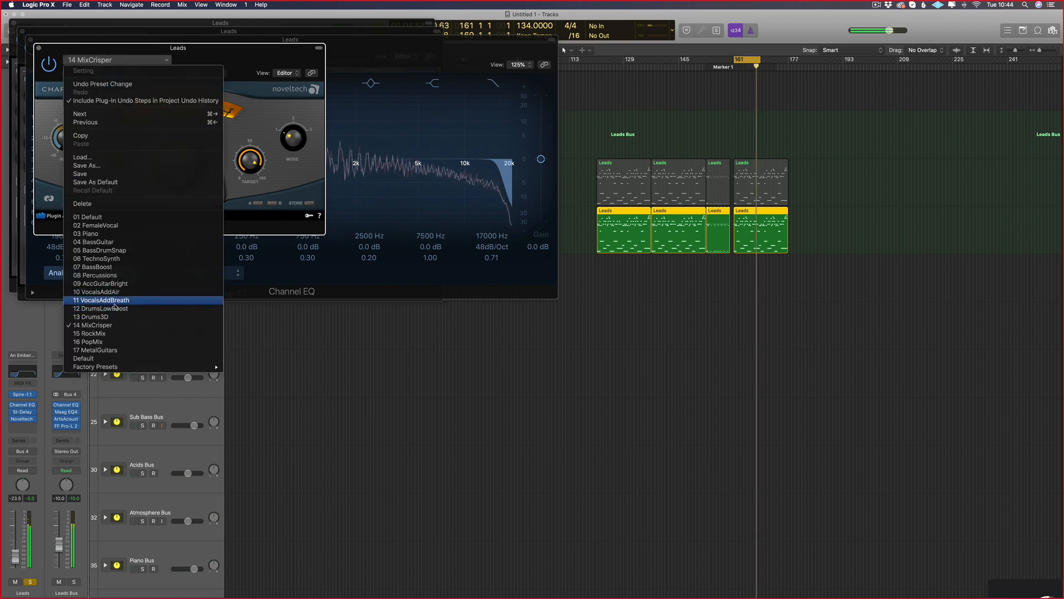
key("Escape")
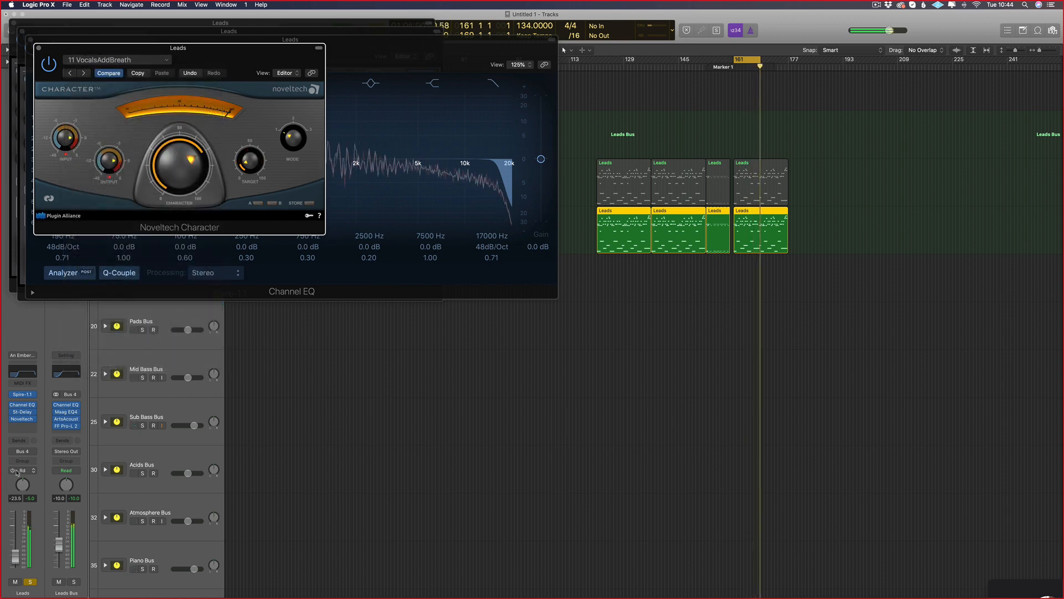
left_click(15, 420)
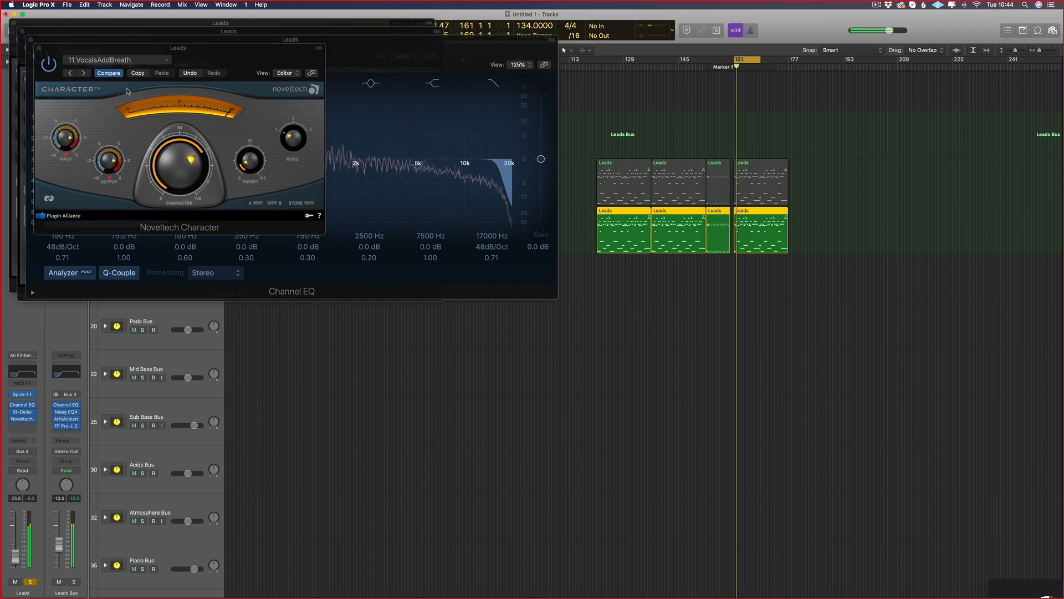
left_click(70, 73)
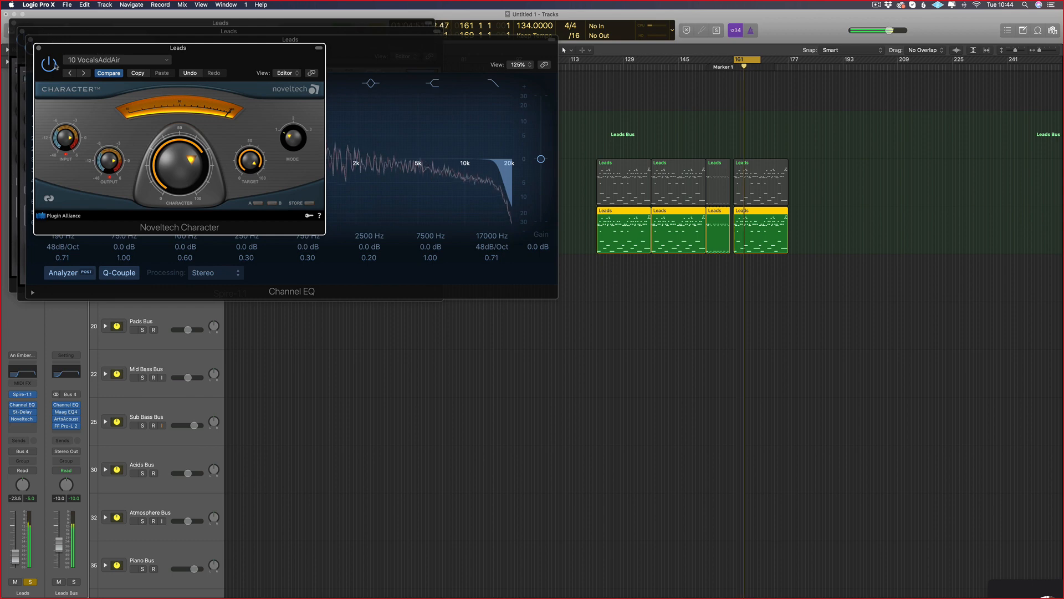
Bypass St-Delay on the duplicated Leads, set the Channel EQ low cut to 170 Hz, and hide the plug-in windows.
left_click(15, 413)
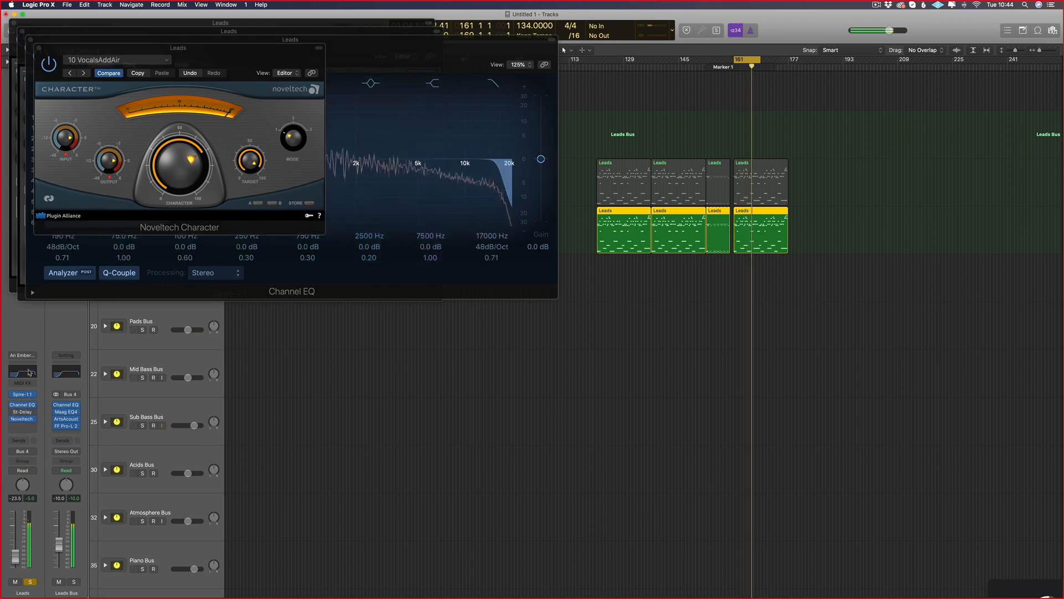
left_click(25, 406)
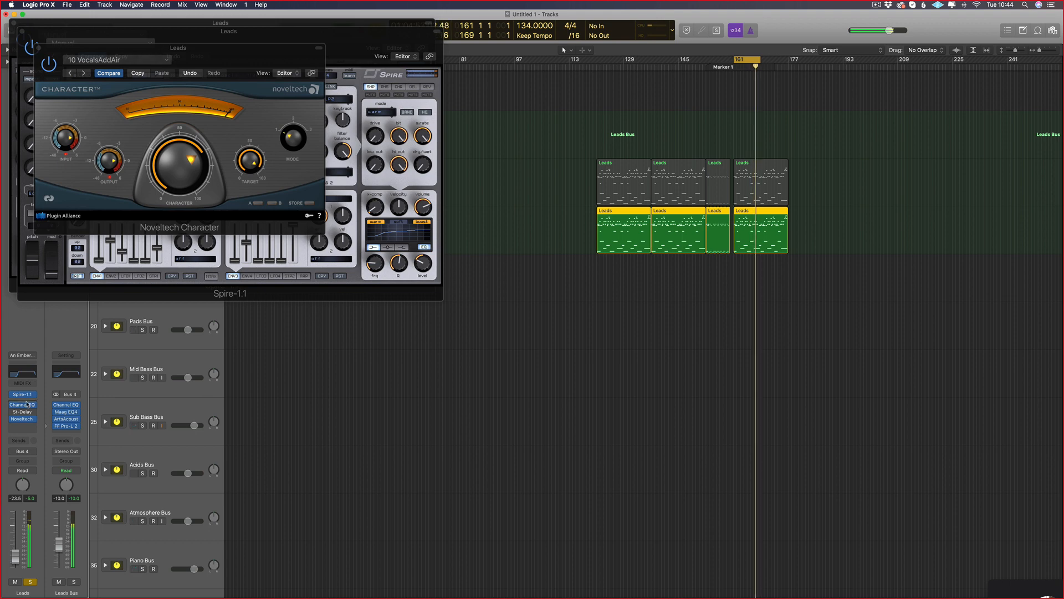
left_click(25, 407)
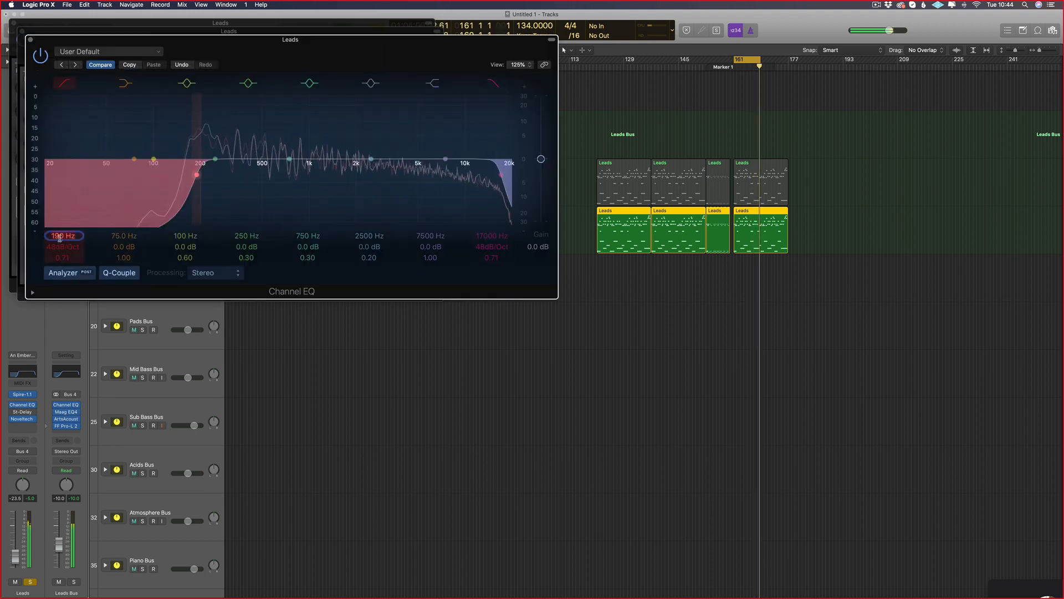
type("170")
key("Return")
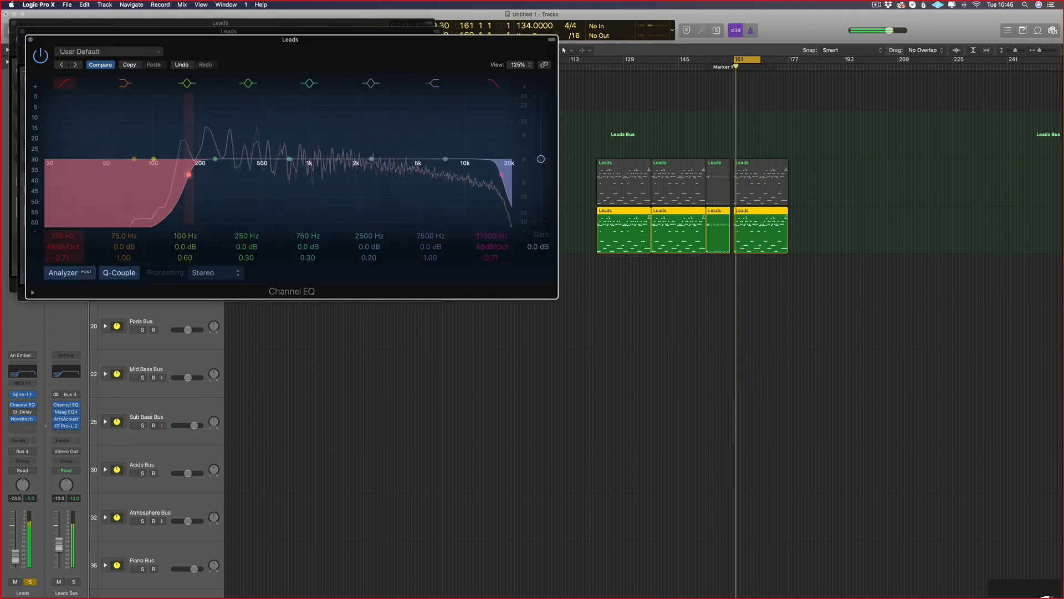
key("v")
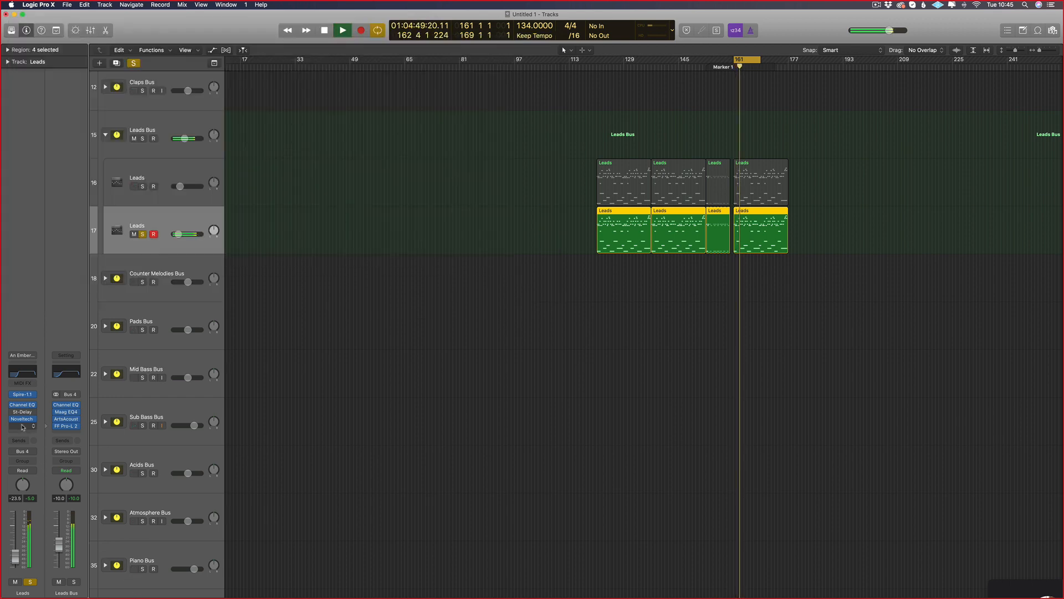
Clear the solo, lower the duplicated Leads volume to -29.5 dB against the full mix, and stop playback.
mouse_move(14, 421)
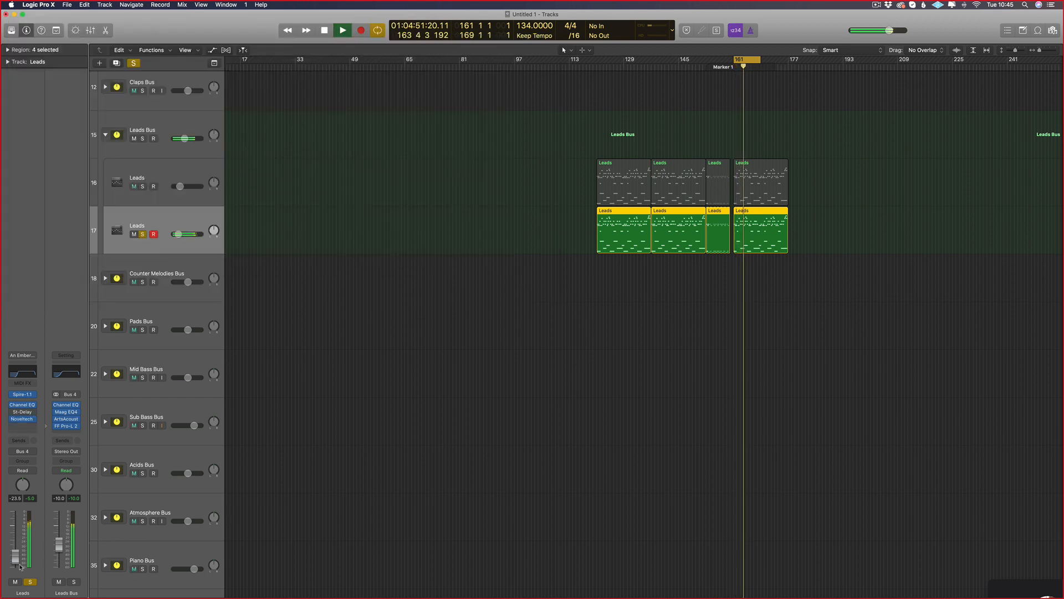
left_click(132, 64)
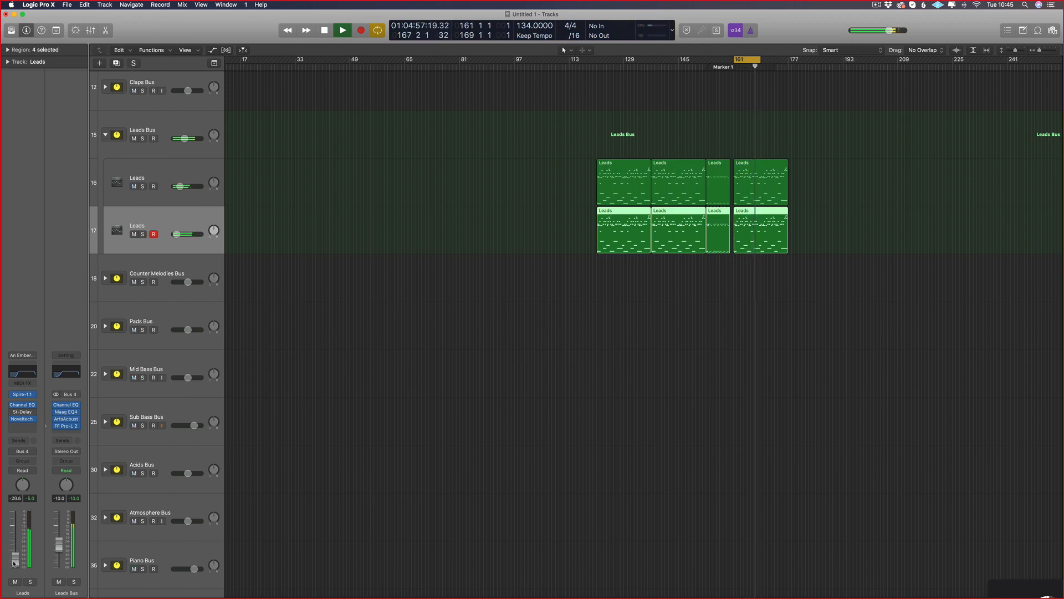
key("space")
Set the cycle range from bar 121 to bar 196 so it covers all the Leads regions.
key("super+Right")
scroll(624, 104, "right", 3)
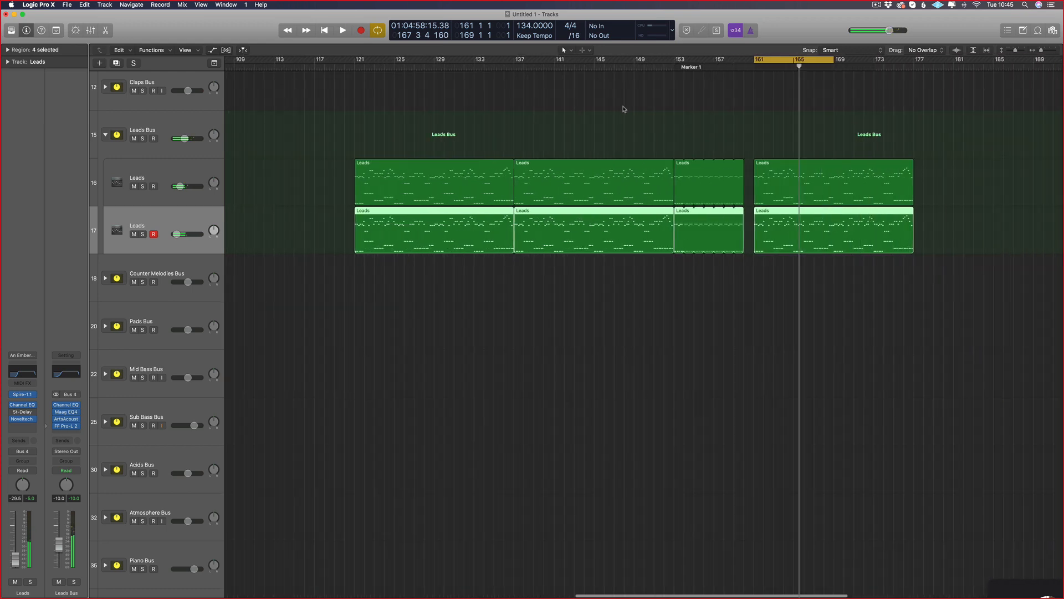
left_click_drag(321, 60, 1058, 60)
Show track automation and choose the Spire parameter flt1_cut for the original Leads track.
key("a")
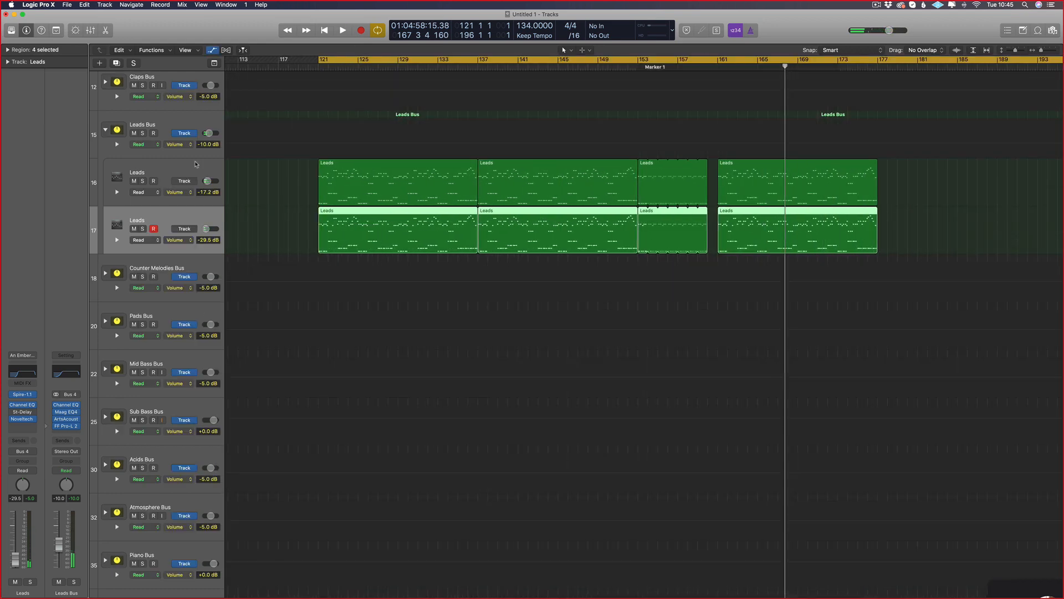
left_click(194, 203)
left_click(177, 192)
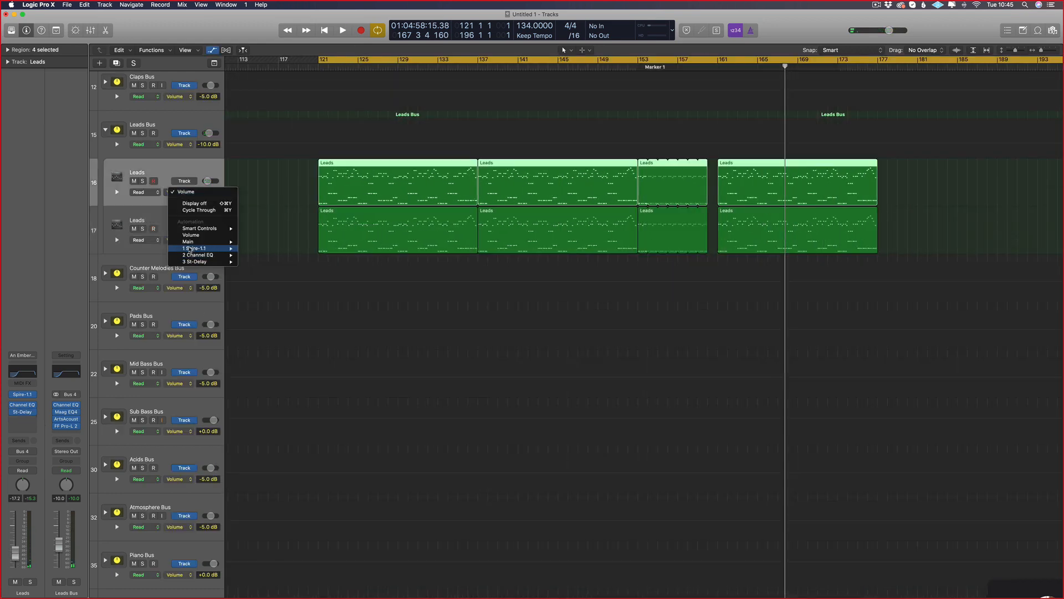
mouse_move(189, 249)
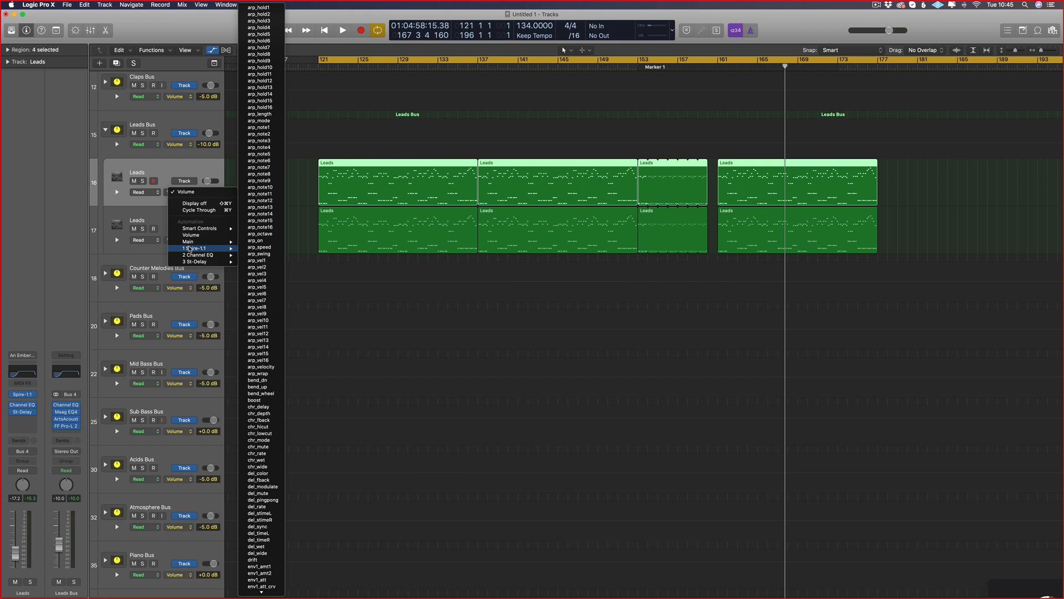
mouse_move(221, 256)
scroll(257, 316, "down", 15)
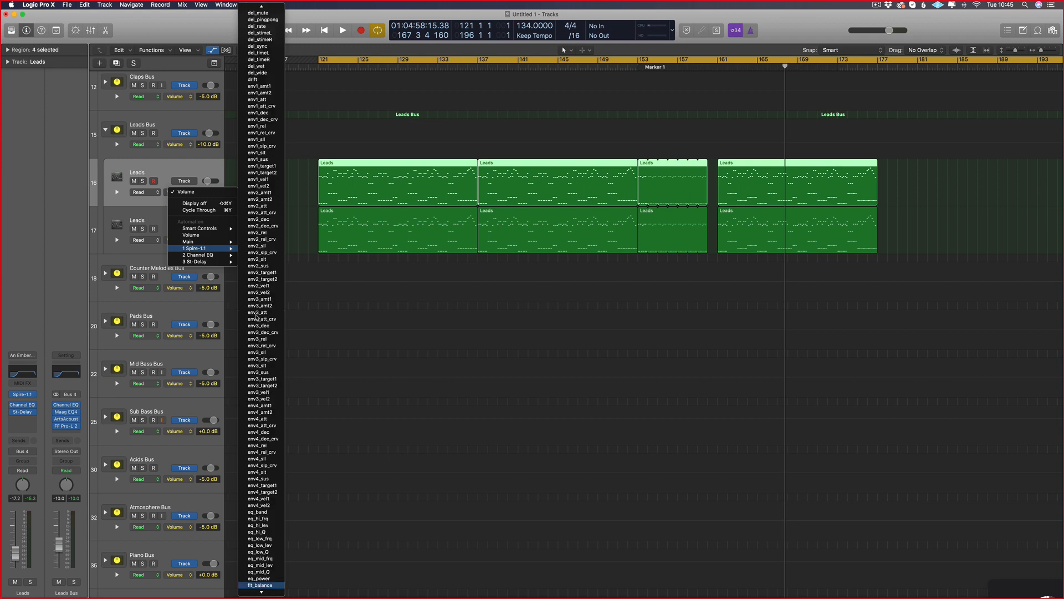
scroll(256, 317, "down", 5)
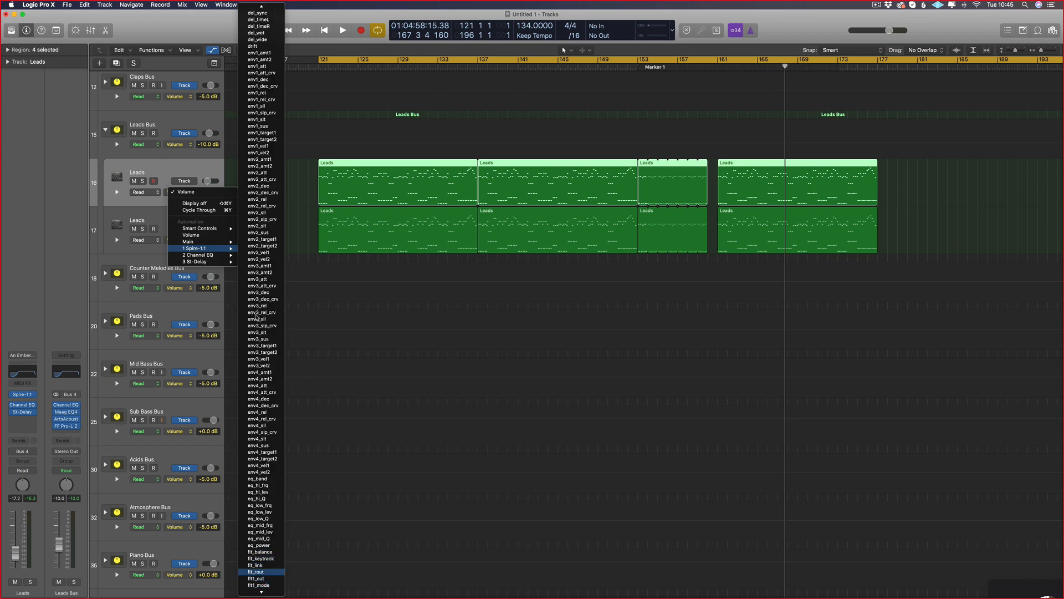
left_click(259, 578)
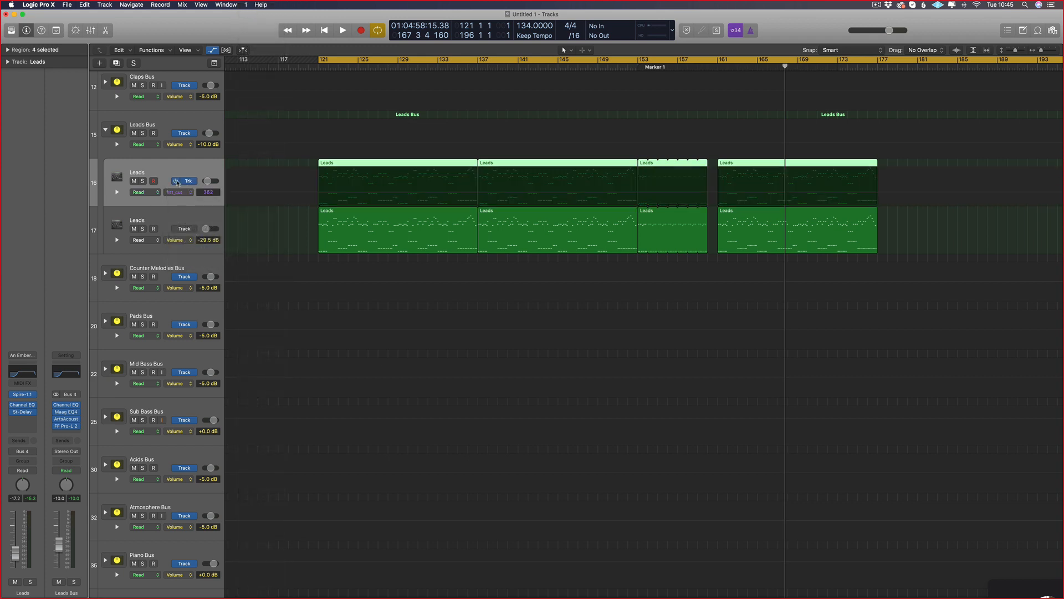
Draw a flt1_cut ramp on the original Leads, rising from a low value just before bar 121 to 362 near bar 160.
key("super+Right")
key("super+Right")
key("space")
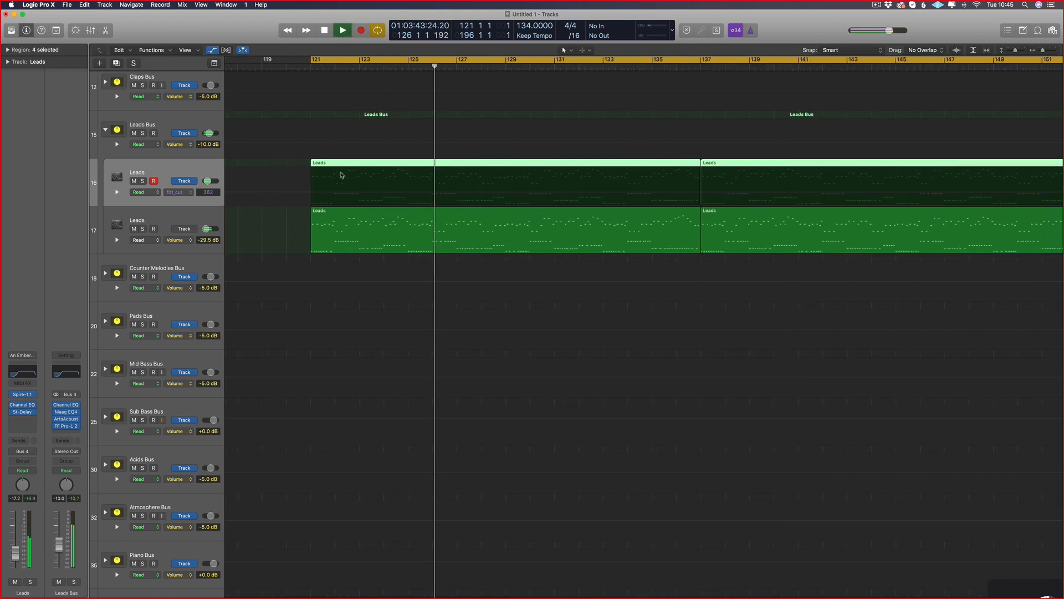
left_click(307, 193)
scroll(721, 197, "down", 1)
scroll(722, 198, "down", 3)
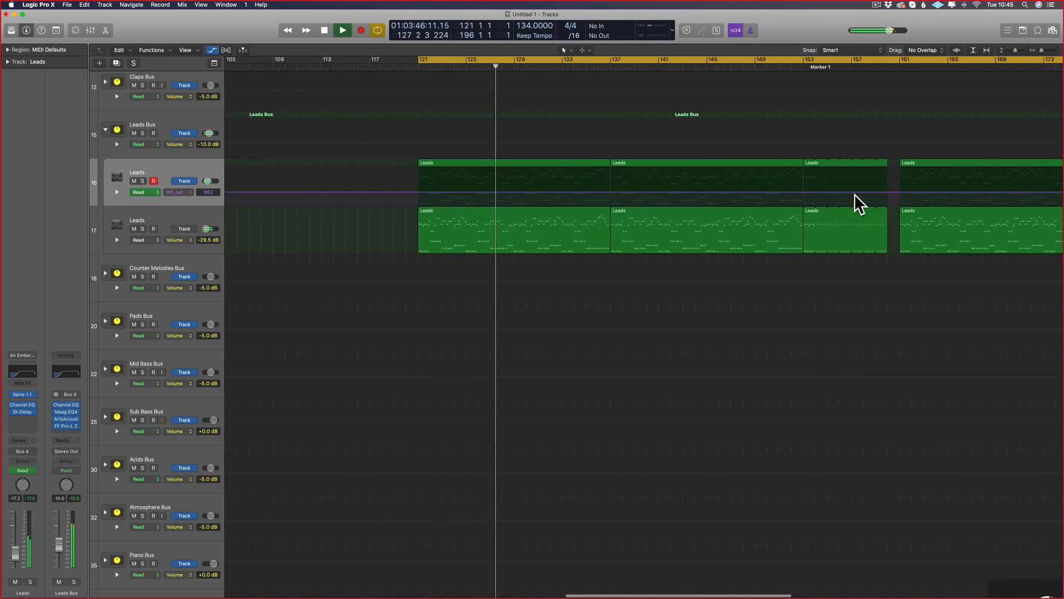
left_click(896, 192)
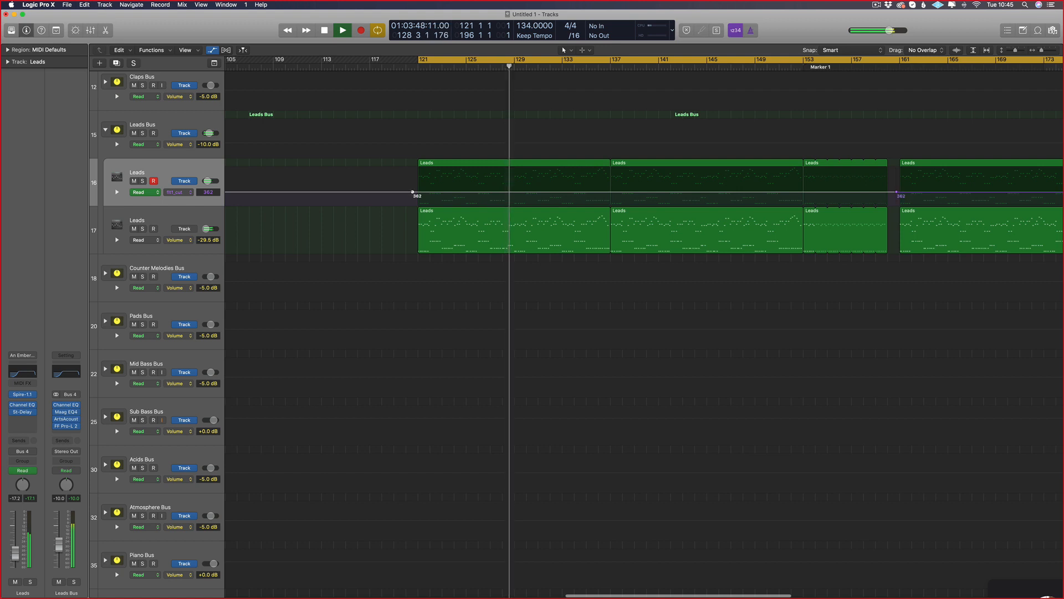
left_click_drag(413, 195, 413, 203)
Mute the duplicated Leads, toggle the original Leads' mute to check the filtered sound, and stop playback.
left_click(133, 228)
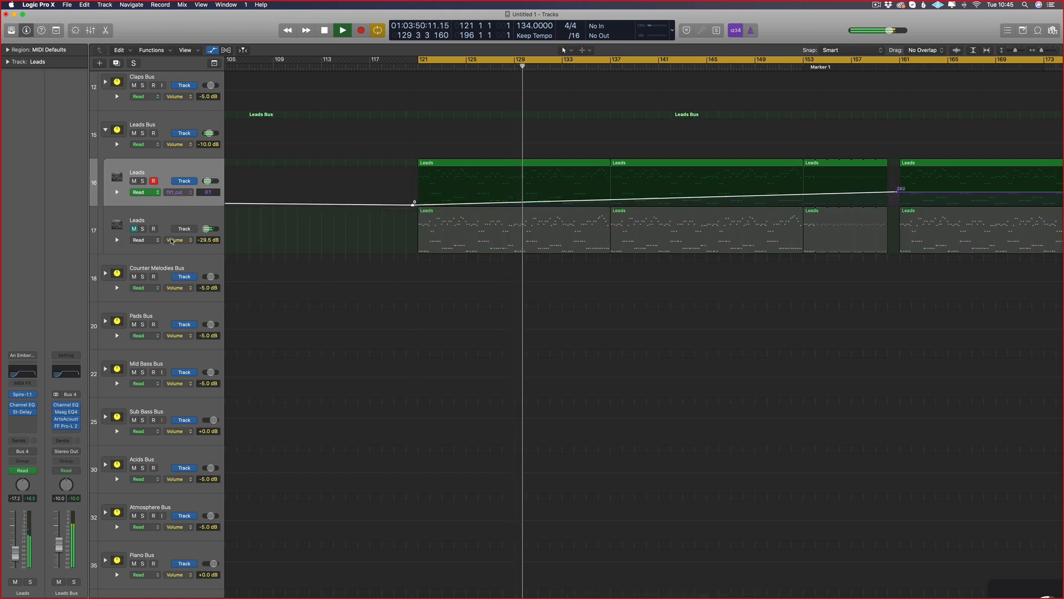
left_click(134, 180)
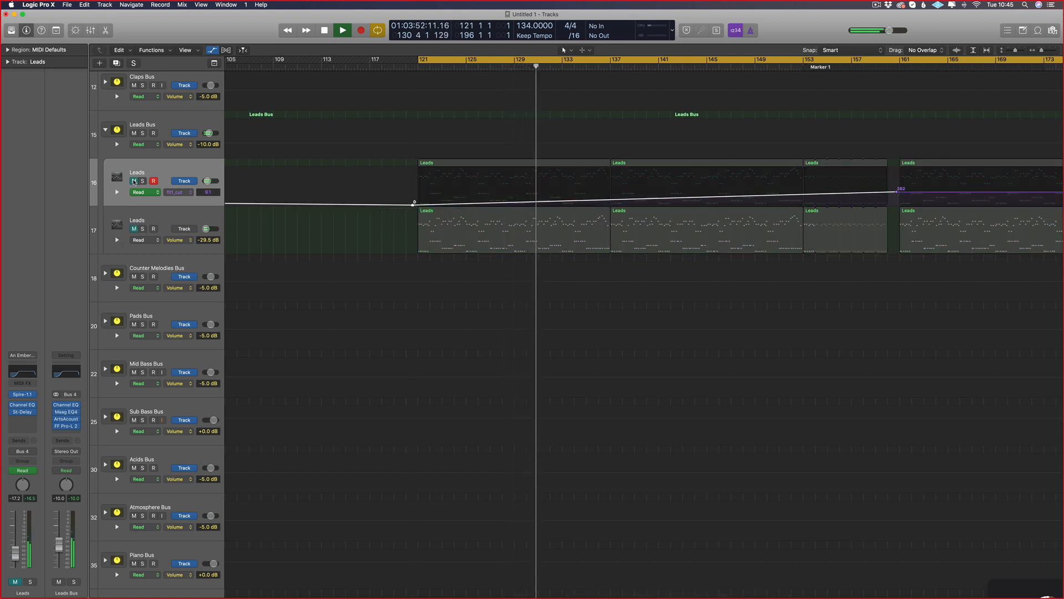
left_click(133, 181)
left_click(164, 174)
key("space")
Automate the Channel EQ High Cut Frequency on the original Leads with 17000 Hz points around bars 121 and 160, undoing the lowered start point.
left_click(180, 193)
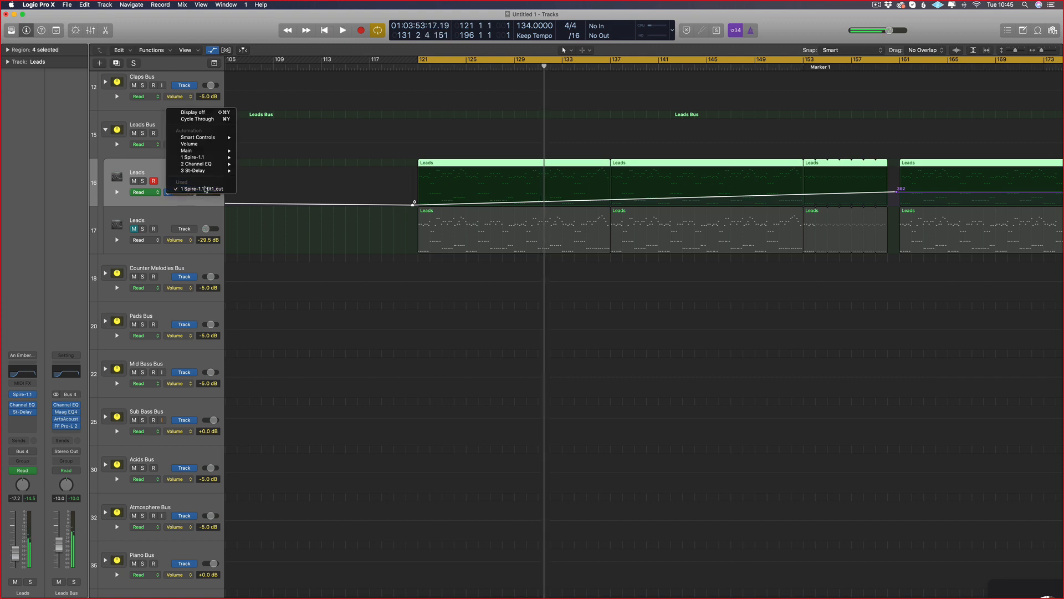
mouse_move(207, 171)
left_click(266, 177)
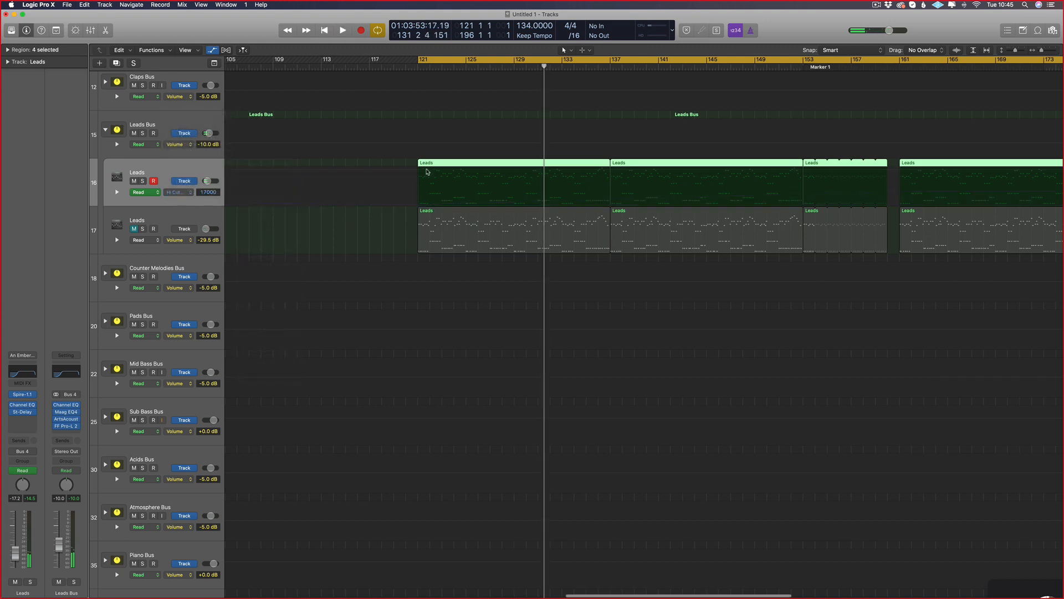
left_click(413, 171)
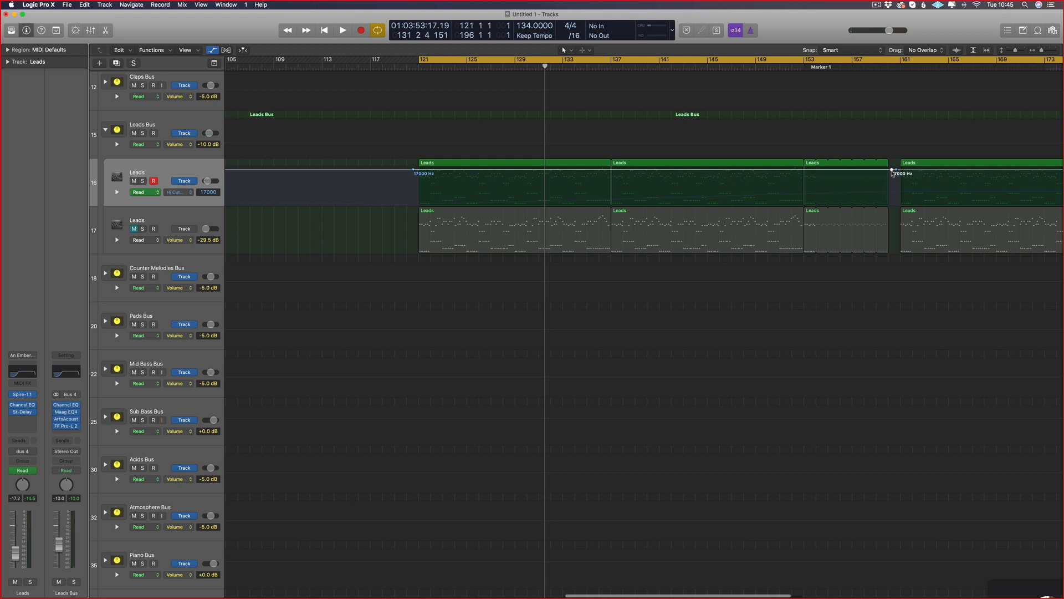
left_click_drag(413, 171, 405, 195)
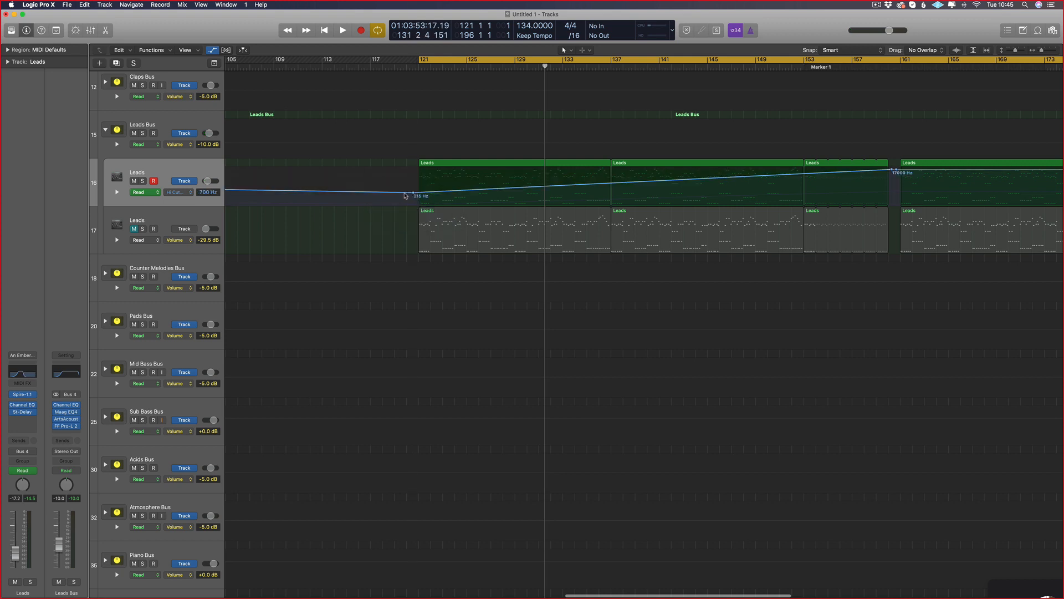
key("super+z")
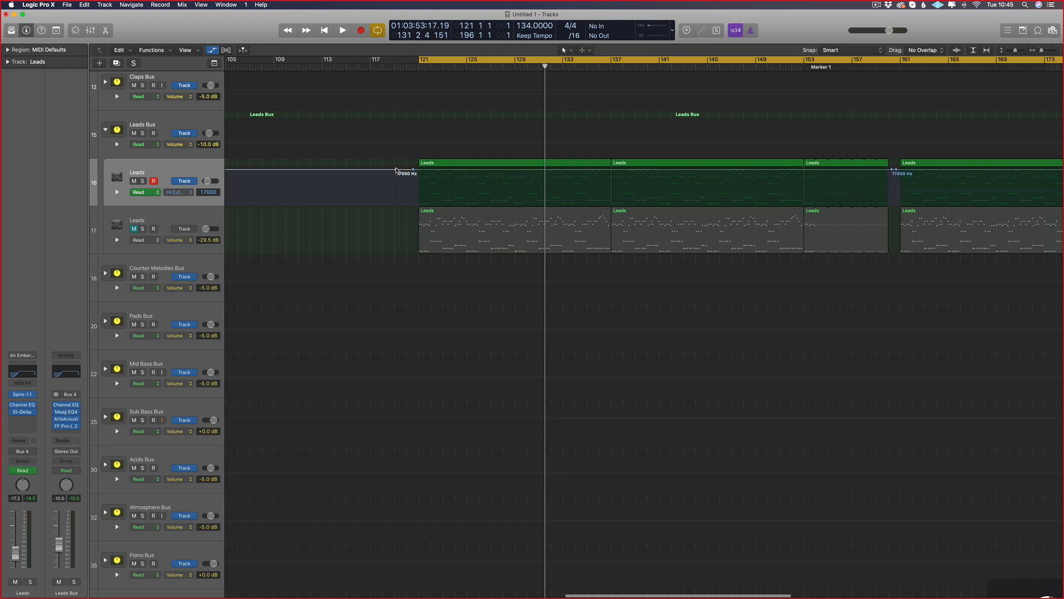
Drop the high cut just before bar 121 to ramp up to 17000 Hz near bar 160, and add a short peak before bar 137.
key("space")
left_click_drag(413, 171, 413, 202)
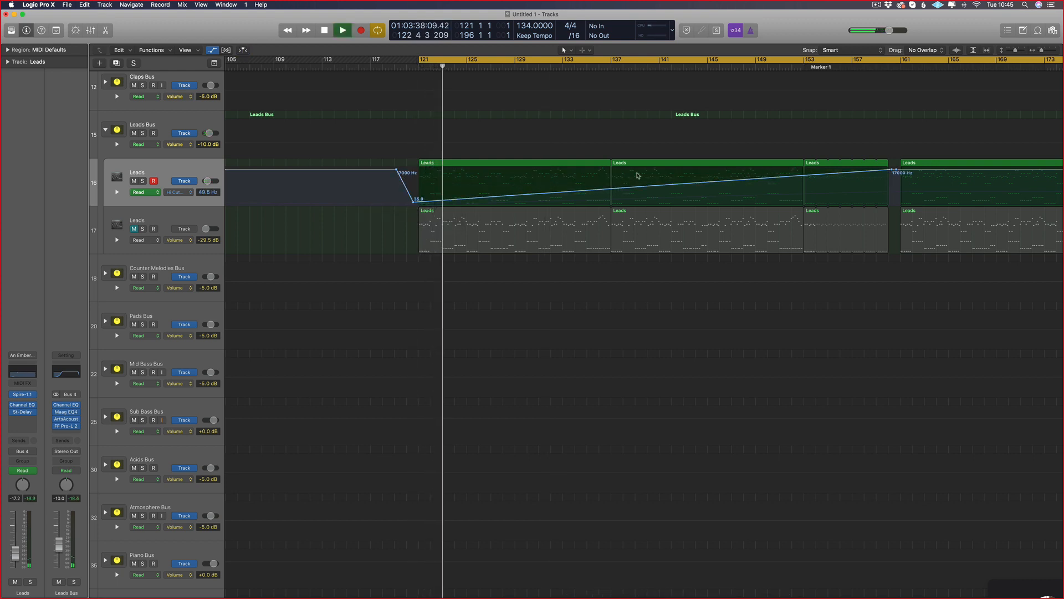
left_click(613, 189)
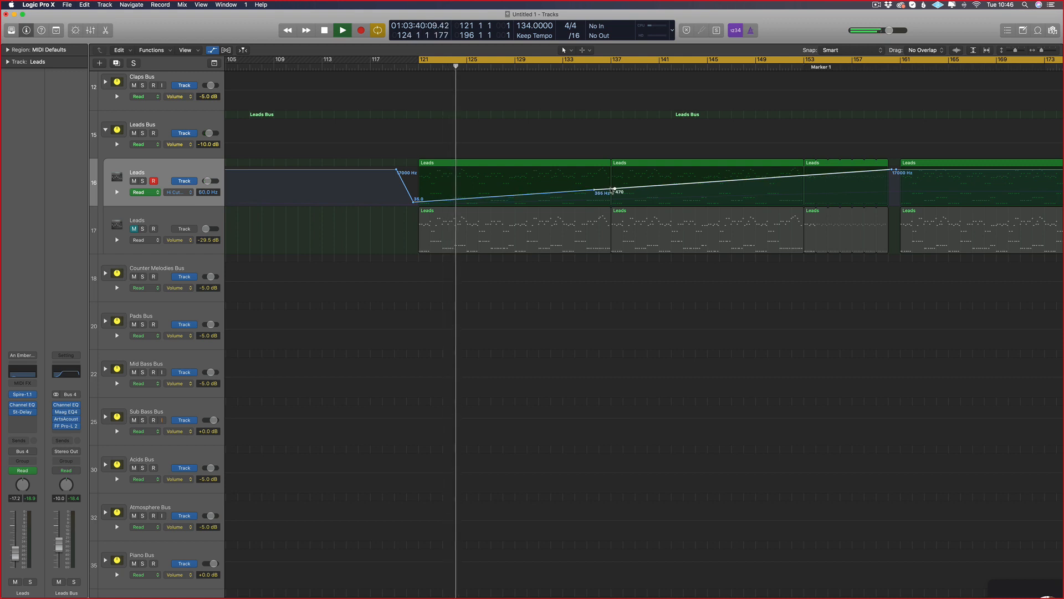
left_click_drag(609, 189, 609, 178)
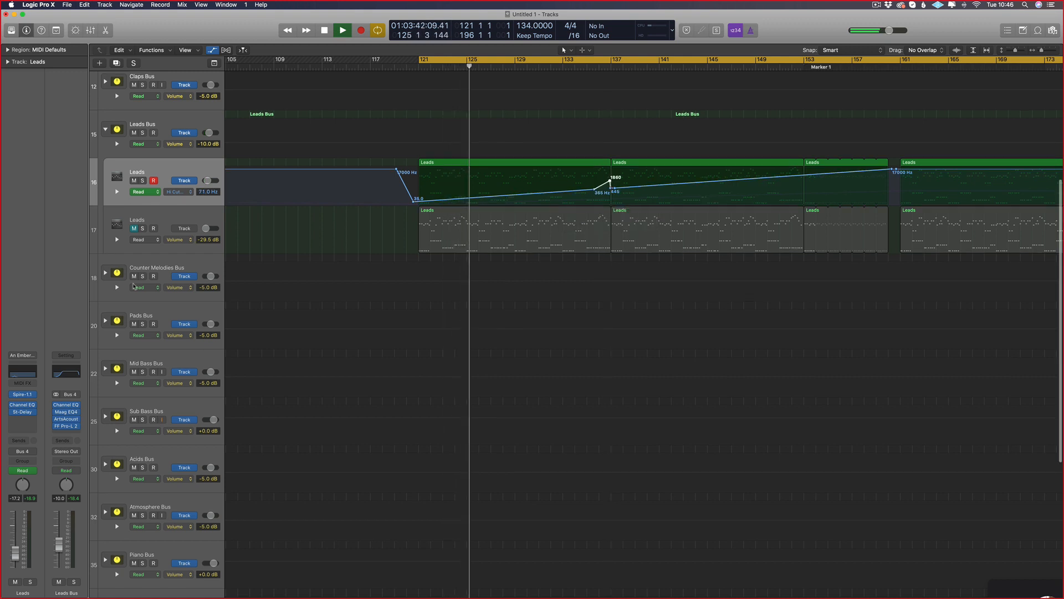
Choose the Spire parameter flt1_cut as the automation parameter of the duplicated Leads track.
left_click(139, 240)
left_click(177, 242)
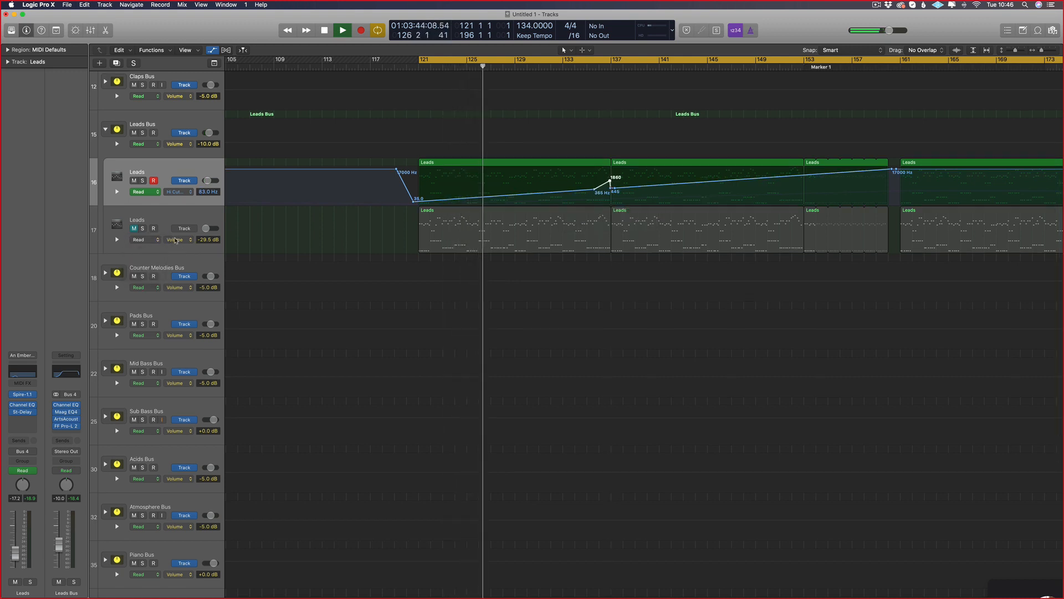
left_click(175, 240)
mouse_move(202, 296)
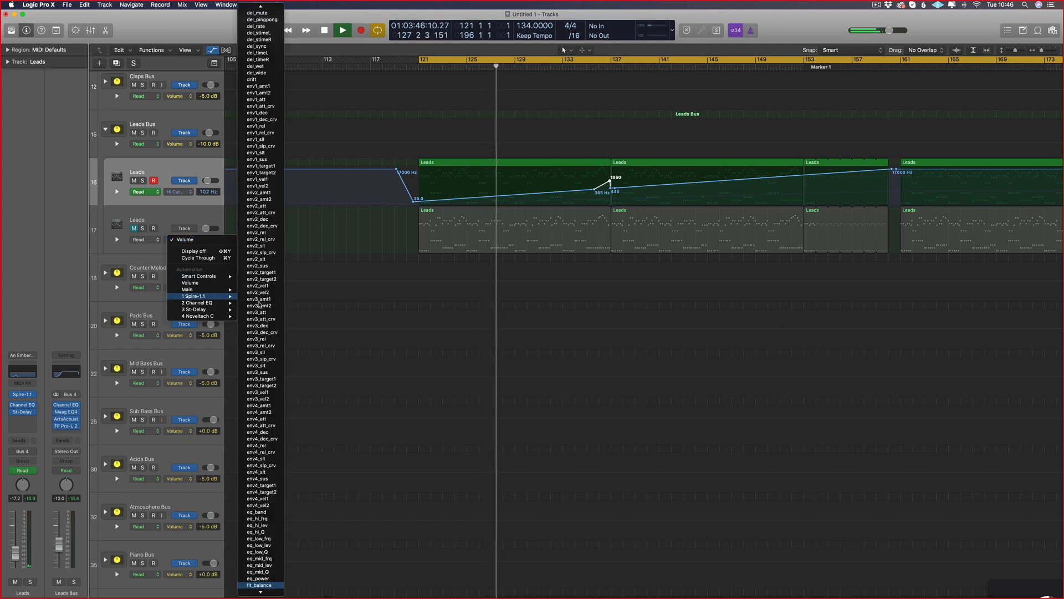
key("Down")
key("Down")
key("Down")
key("Down")
key("Down")
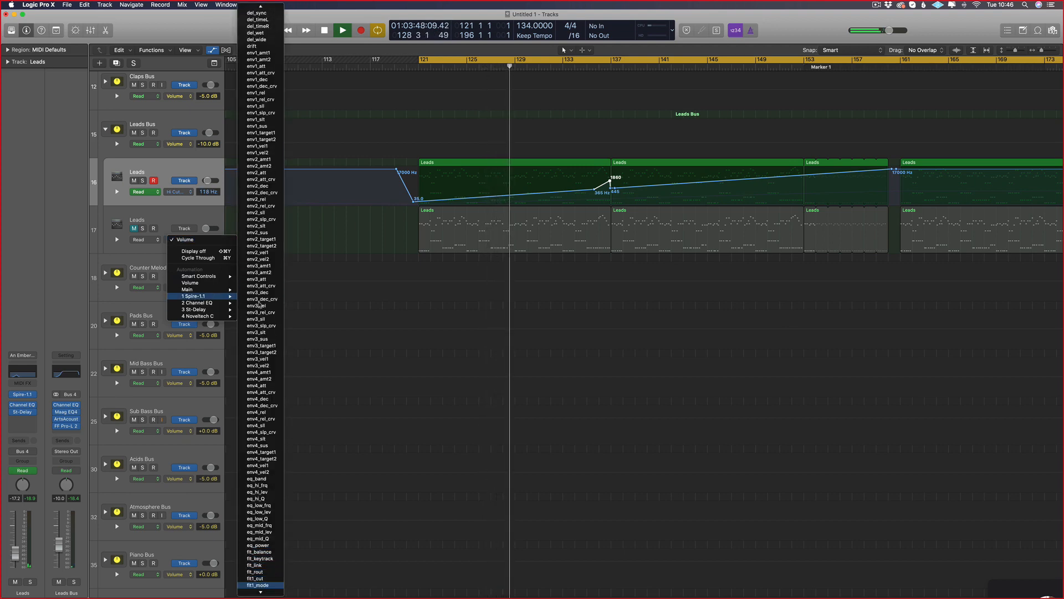
key("Up")
key("Return")
Add a short High Cut Frequency peak of 1660 Hz just before bar 129 on the original Leads.
key("super+Right")
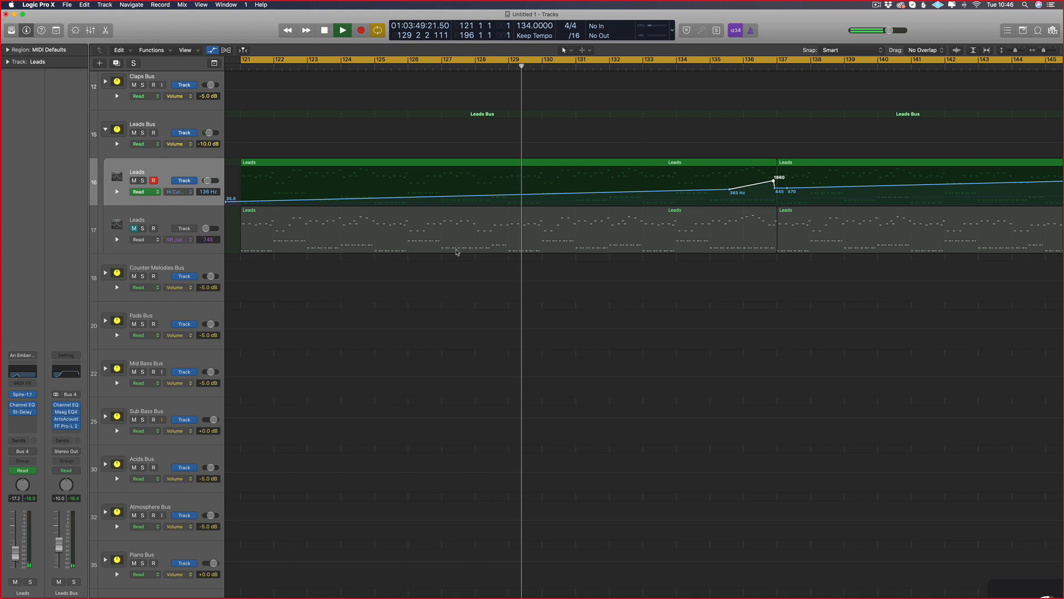
left_click(458, 196)
left_click_drag(492, 195, 491, 181)
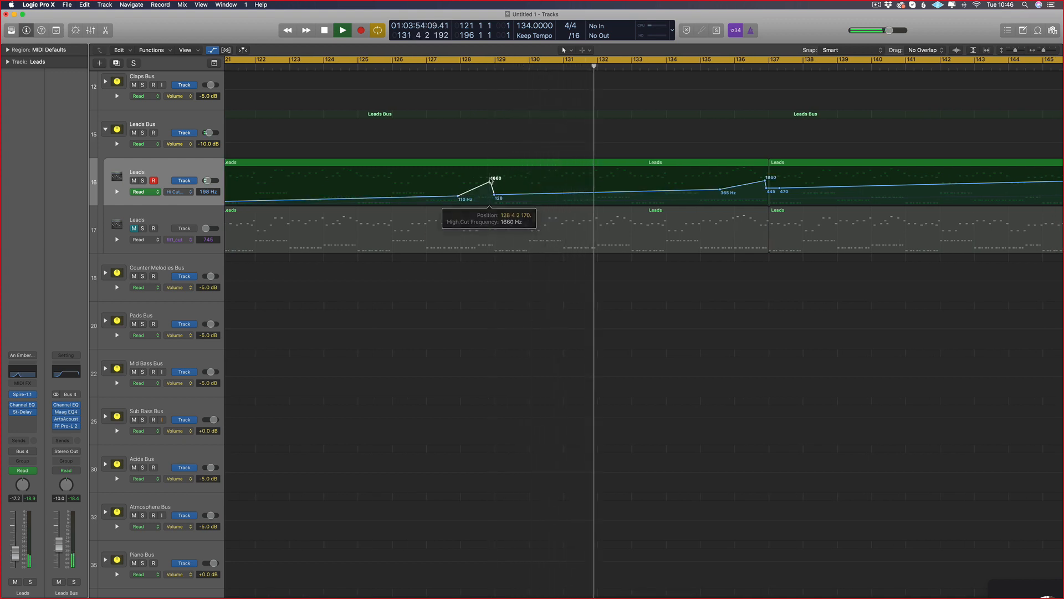
Hide the automation, trim the start of the duplicated Leads' first region, and delete that region ahead of bar 137.
key("super+Left")
key("a")
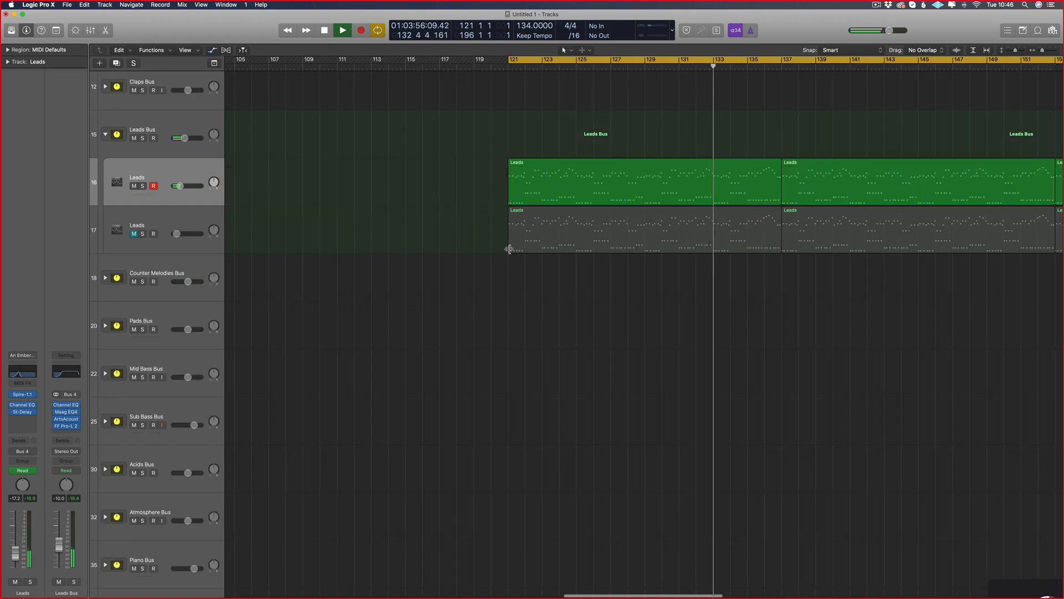
left_click_drag(509, 249, 612, 245)
key("super+Left")
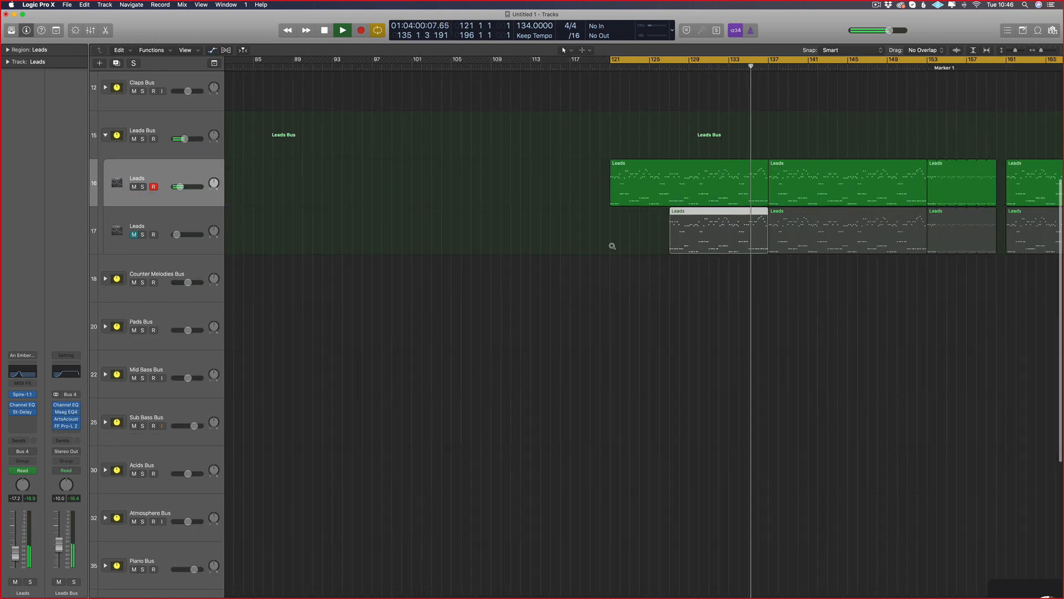
scroll(612, 245, "left", 3)
scroll(627, 299, "right", 7)
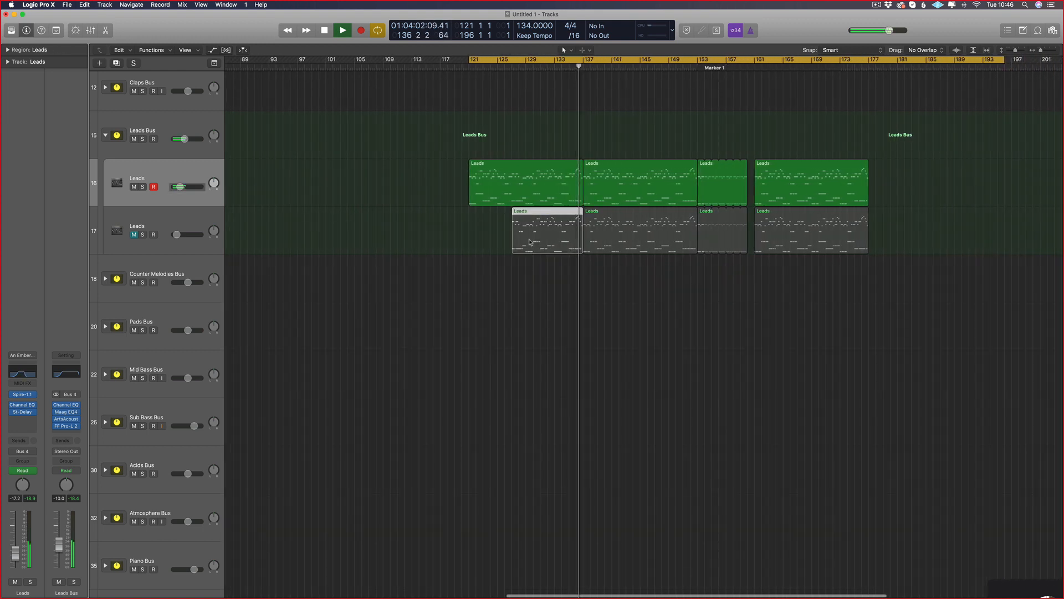
key("Delete")
Show automation and draw a flt1_cut ramp on the duplicated Leads, rising from the minimum just before bar 137 to 745 near bar 160.
key("a")
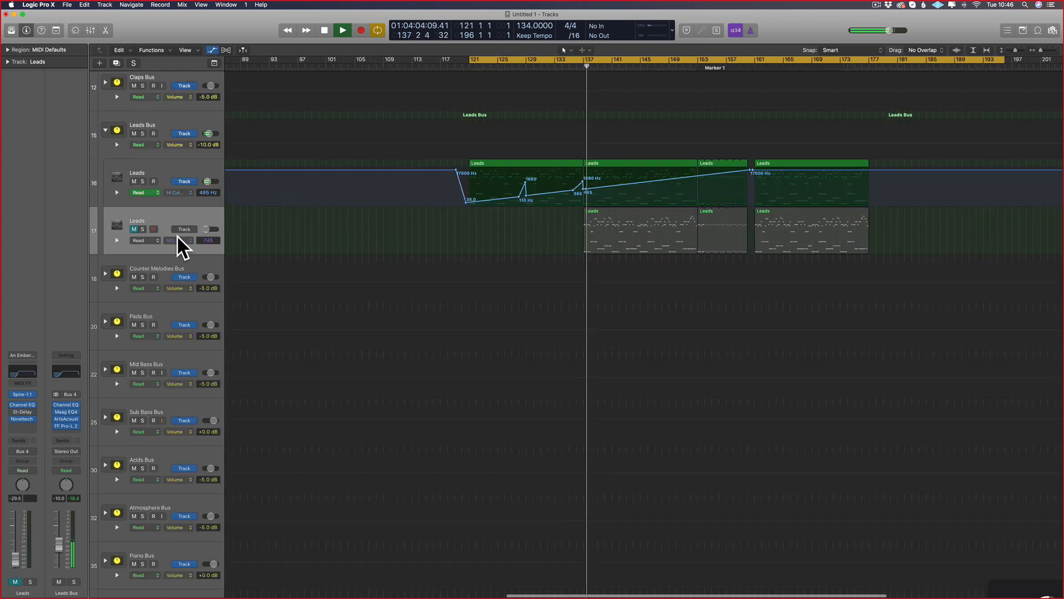
left_click(578, 230)
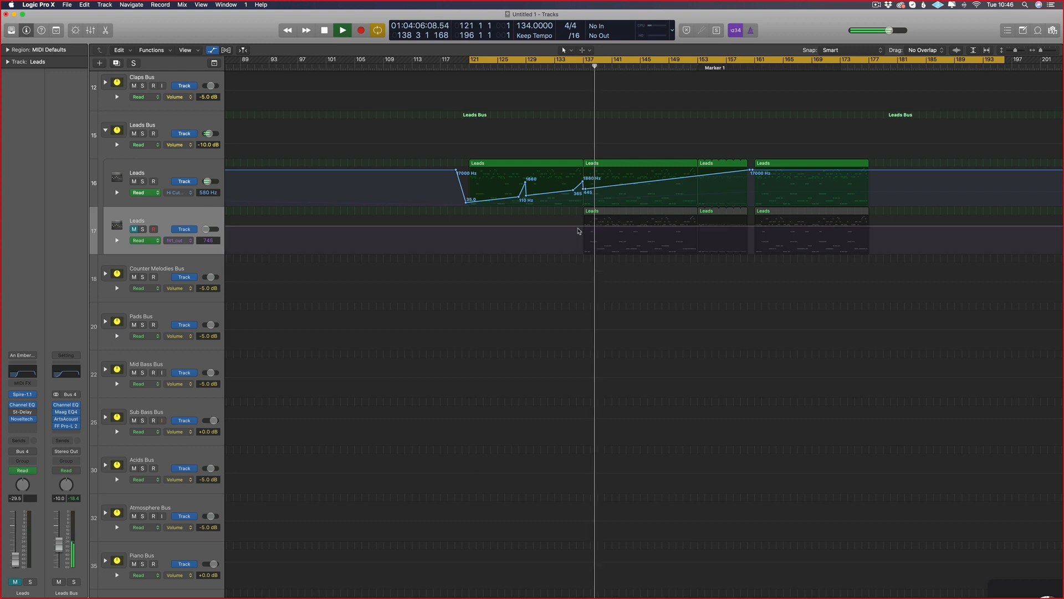
left_click(578, 228)
left_click(751, 230)
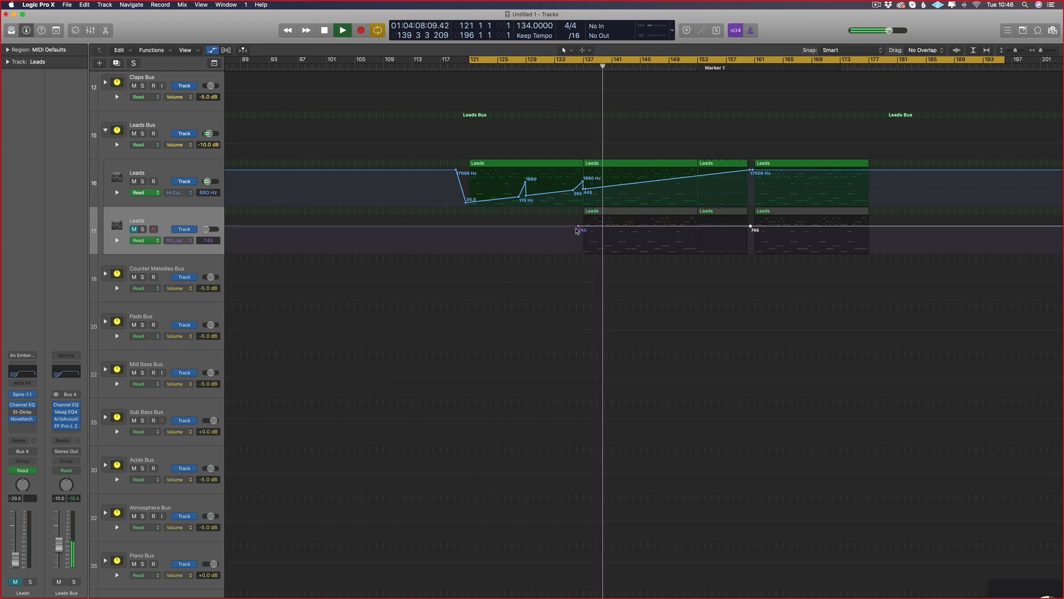
left_click_drag(582, 230, 591, 261)
key("z")
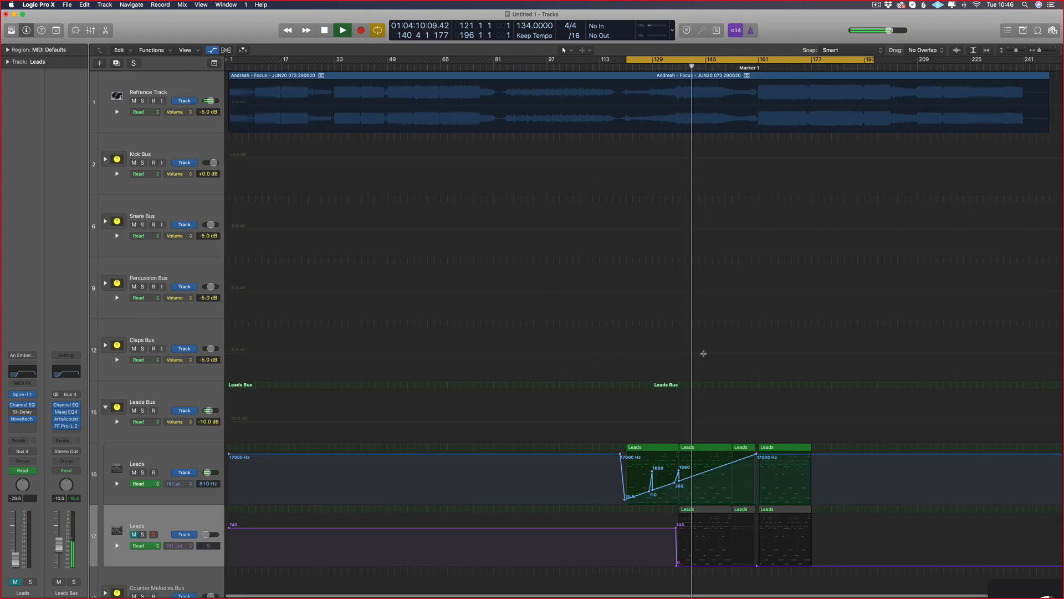
left_click(693, 534)
left_click_drag(674, 531, 694, 580)
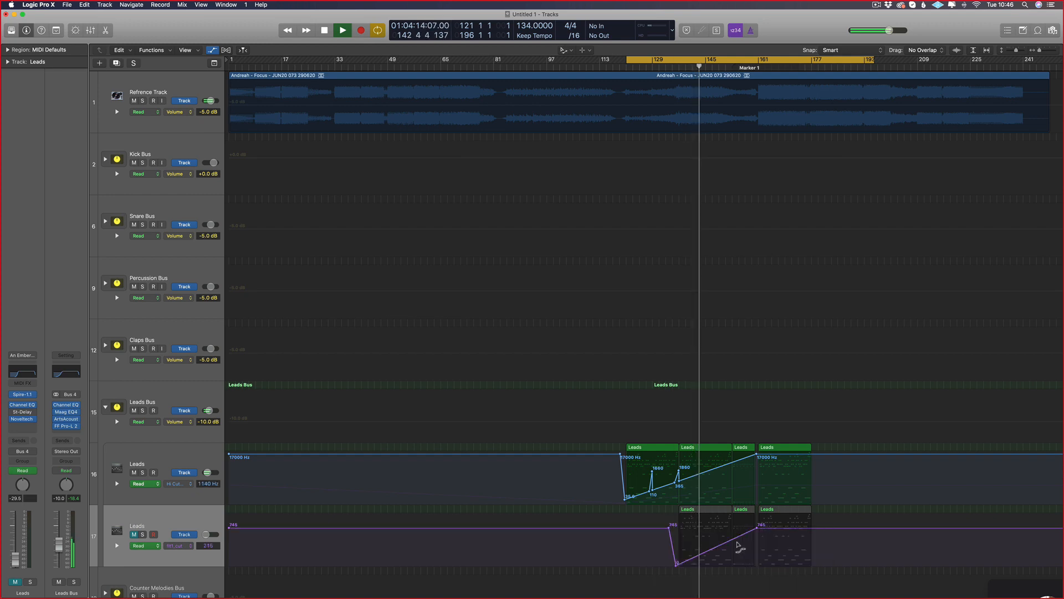
Try to curve the rising flt1_cut ramp on the duplicated Leads.
left_click_drag(737, 542, 740, 555)
right_click(741, 546)
key("Escape")
Hide the automation and unmute the duplicated Leads to hear both lead layers together.
key("a")
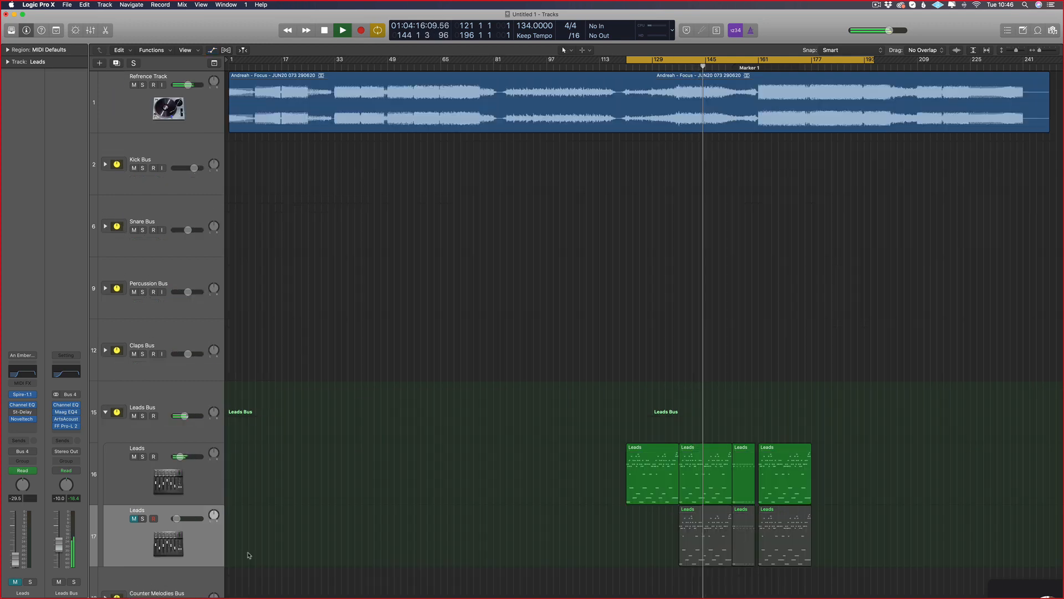
left_click(135, 518)
key("super+Right")
key("super+Right")
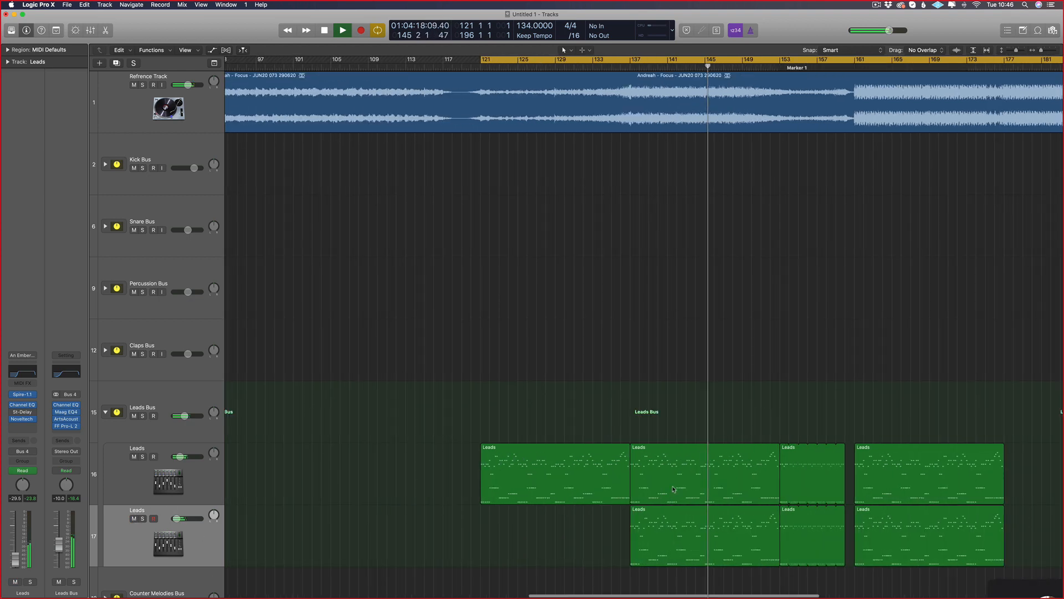
key("super+Up")
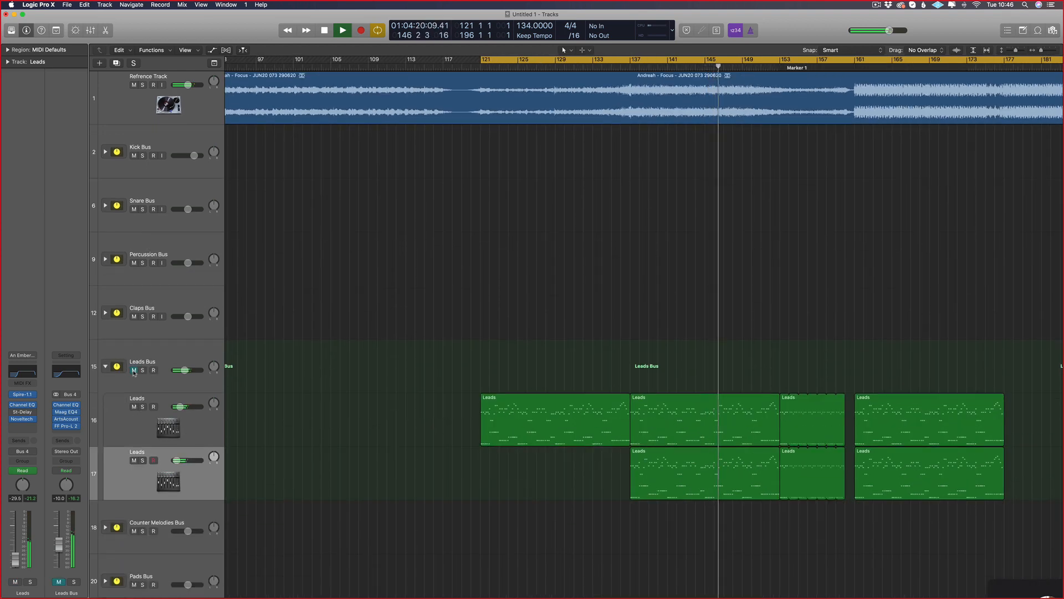
Reshape the duplicated Leads' flt1_cut automation to peak at 470 near bar 153 and dip to about 140 near bar 159.
key("super+Right")
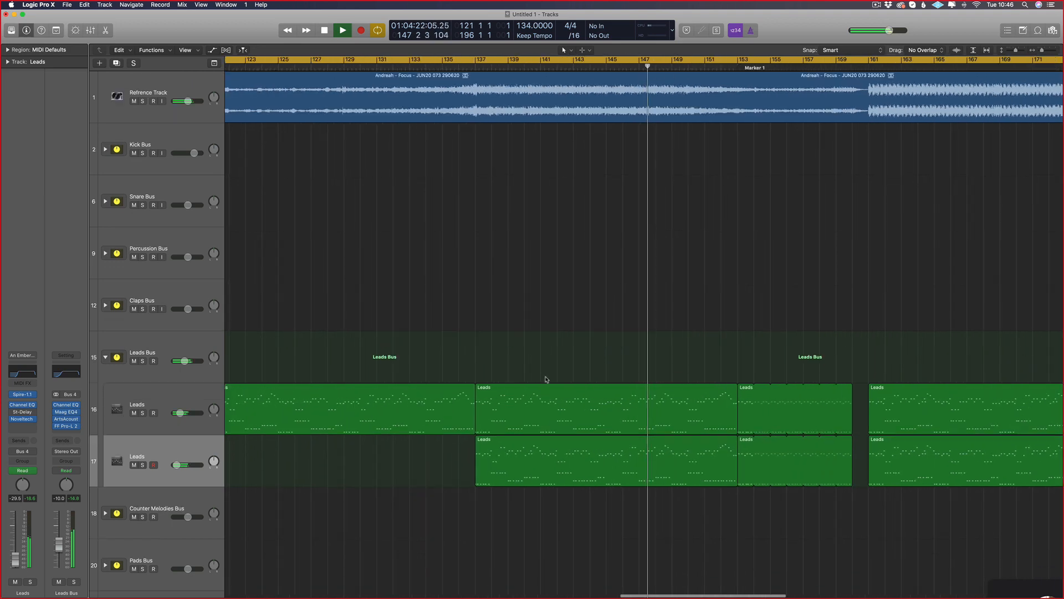
key("super+Up")
key("super+Left")
key("super+Left")
key("super+Left")
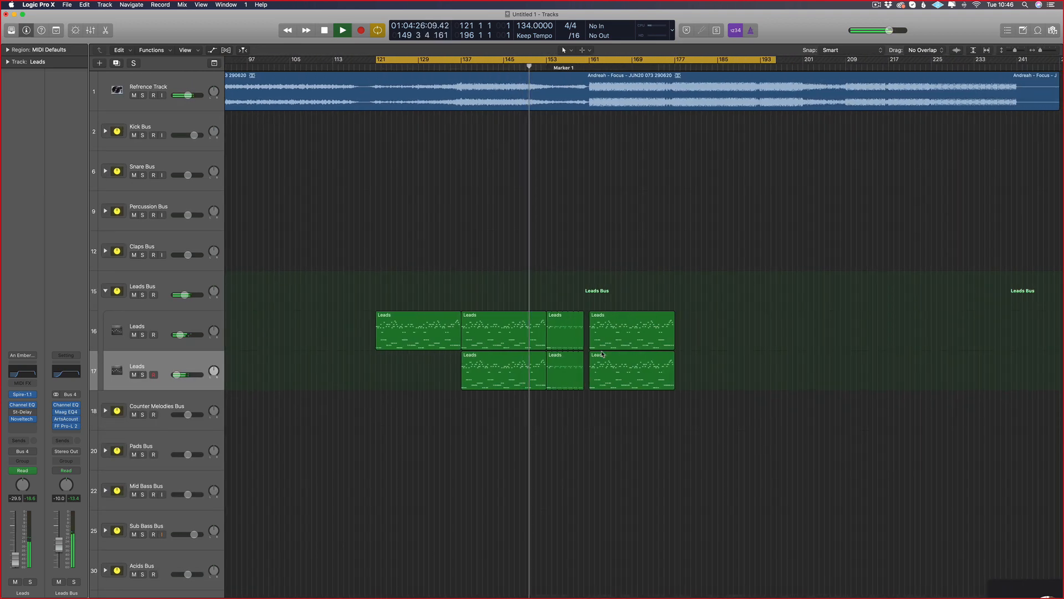
key("a")
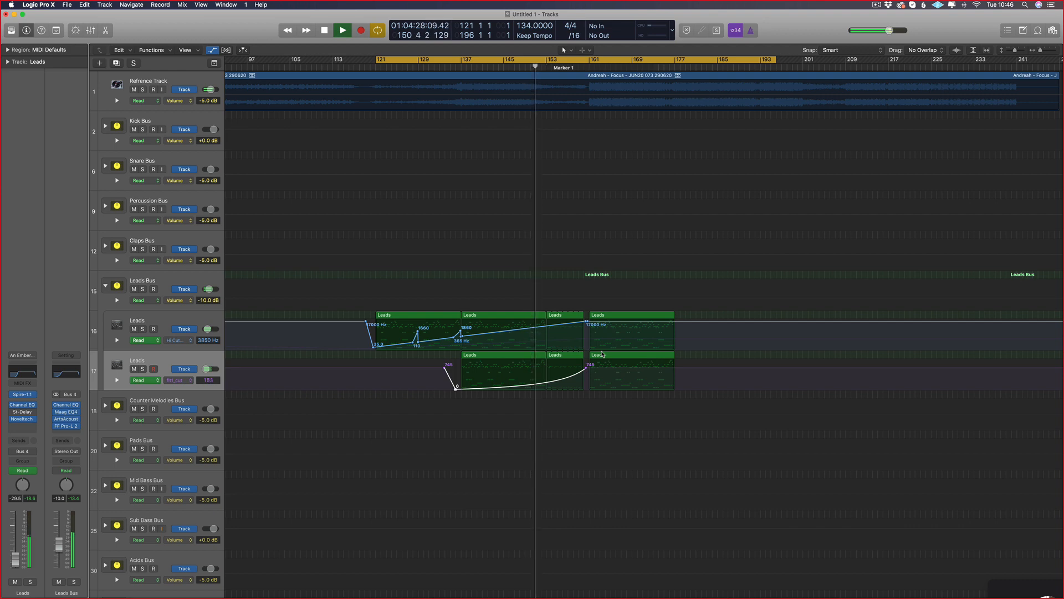
key("super+Down")
left_click(549, 381)
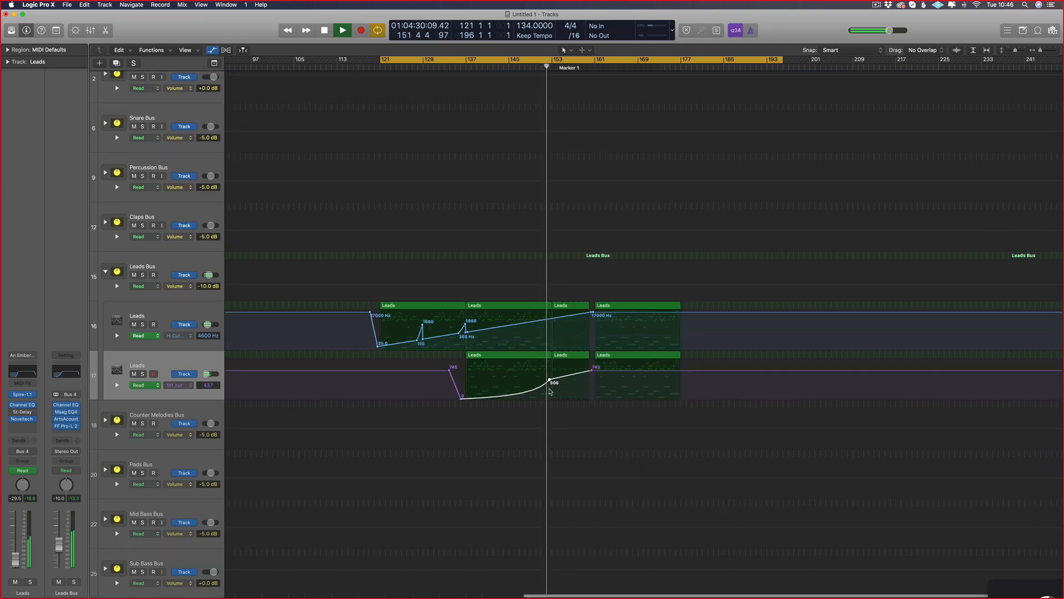
left_click_drag(549, 382, 586, 394)
left_click(593, 370)
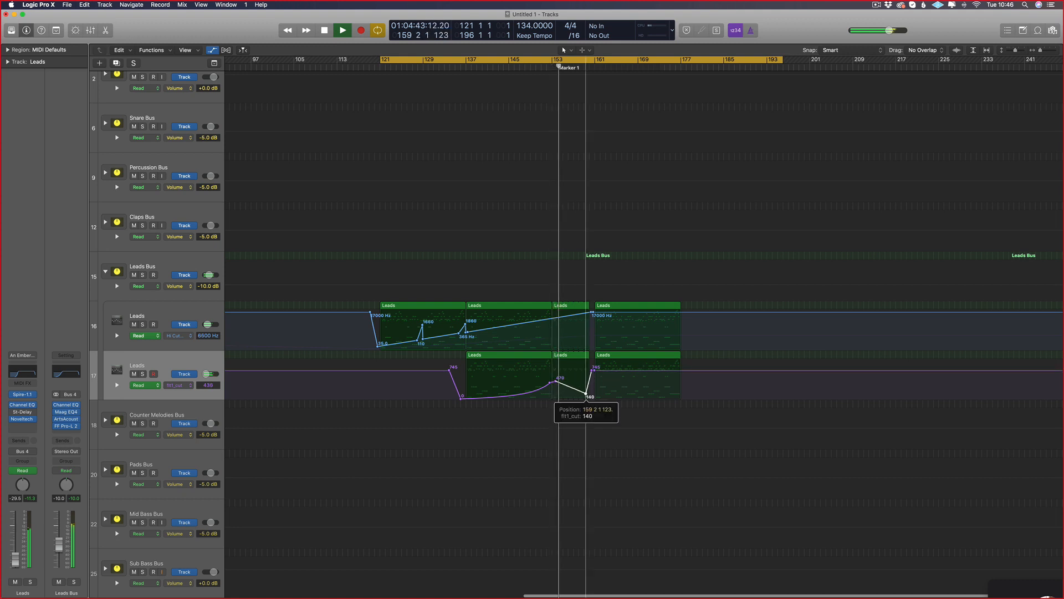
Add high-cut automation points on the original Leads at about 4850 Hz near bar 153 and about 87 Hz near bar 159.
left_click(586, 313)
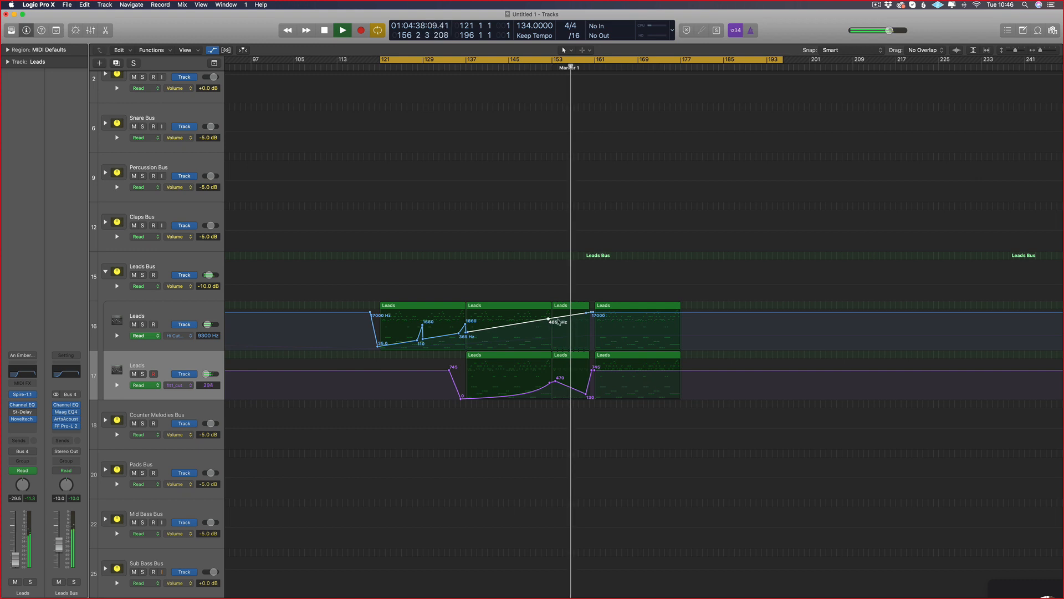
left_click_drag(588, 316, 586, 344)
scroll(511, 389, "up", 3)
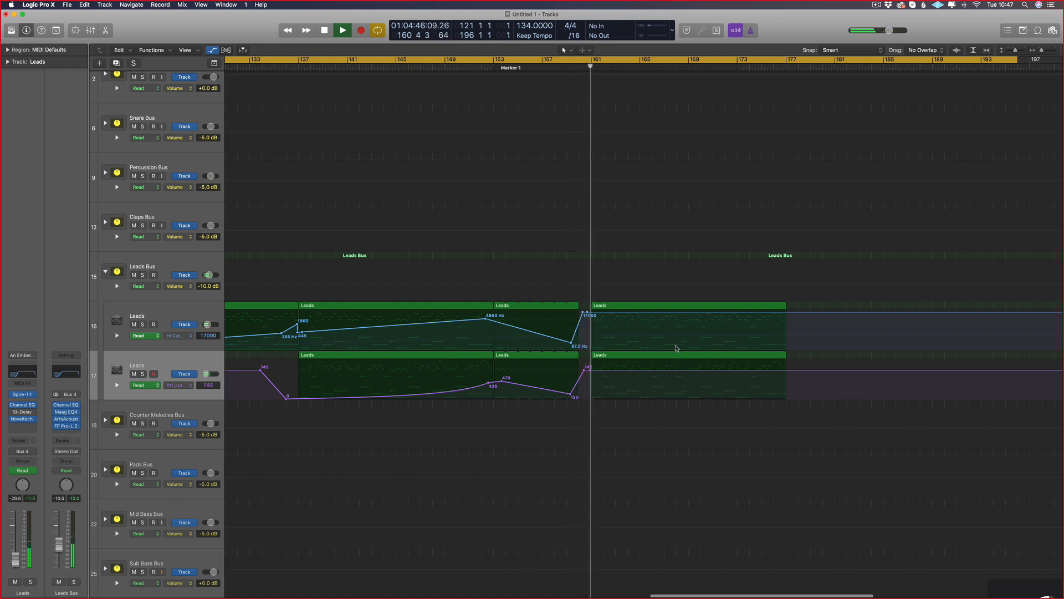
key("a")
Set the Leads Bus level to -10.2 dB and mute the duplicated Leads to compare the layers.
left_click(122, 334)
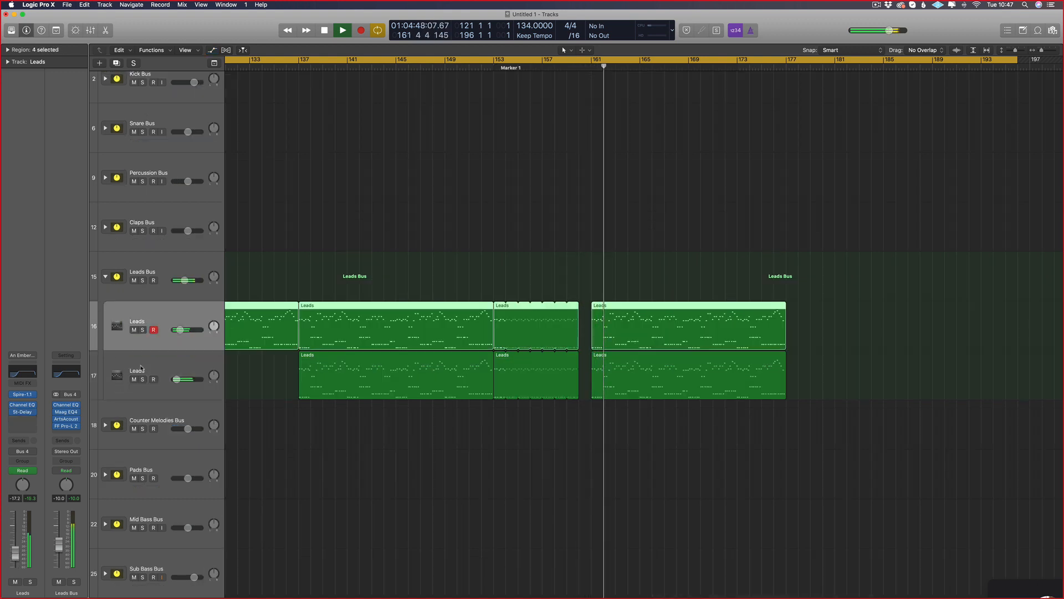
key("Down")
left_click(125, 269)
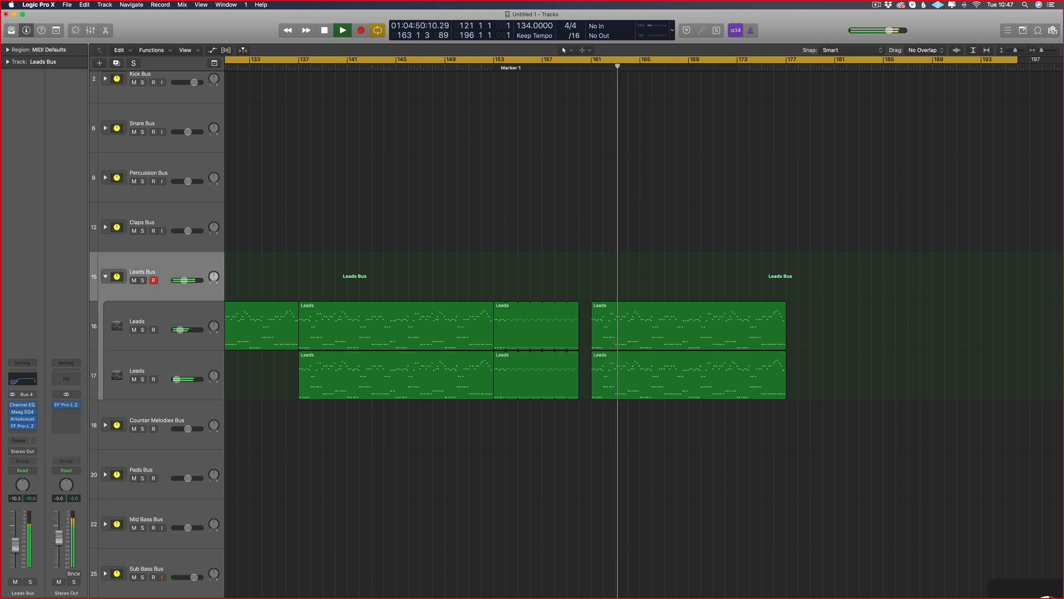
left_click(136, 345)
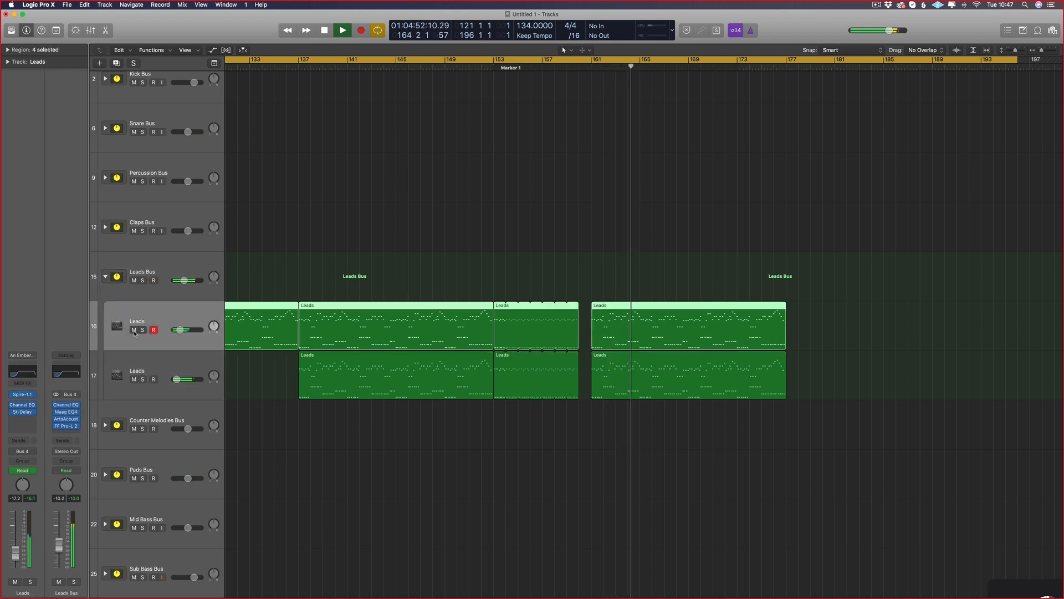
left_click(135, 372)
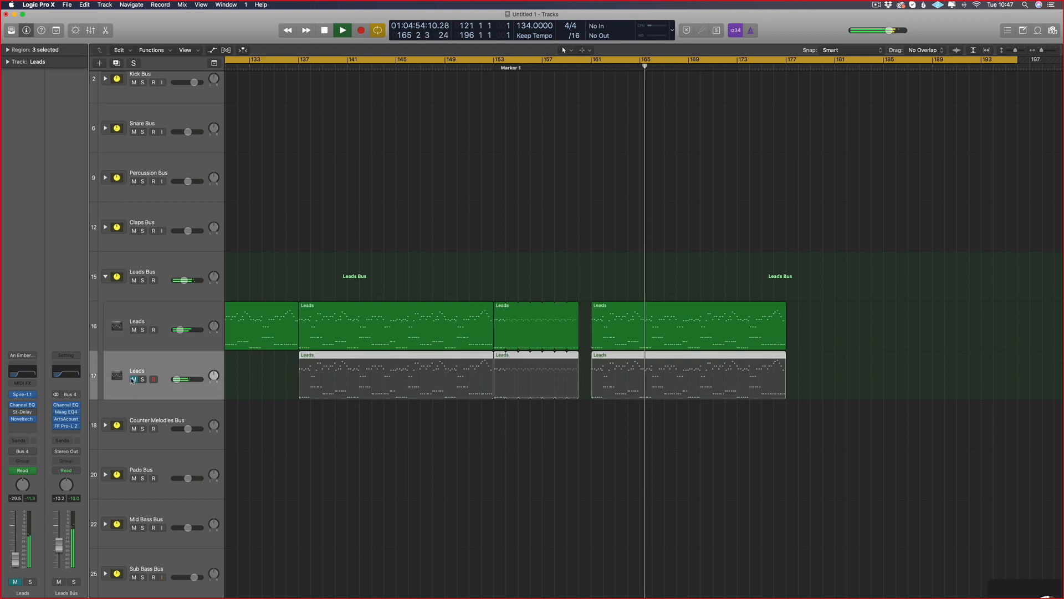
Unmute the duplicated Leads and lower its final flt1_cut automation level from bar 160 onward to 595.
key("a")
key("t")
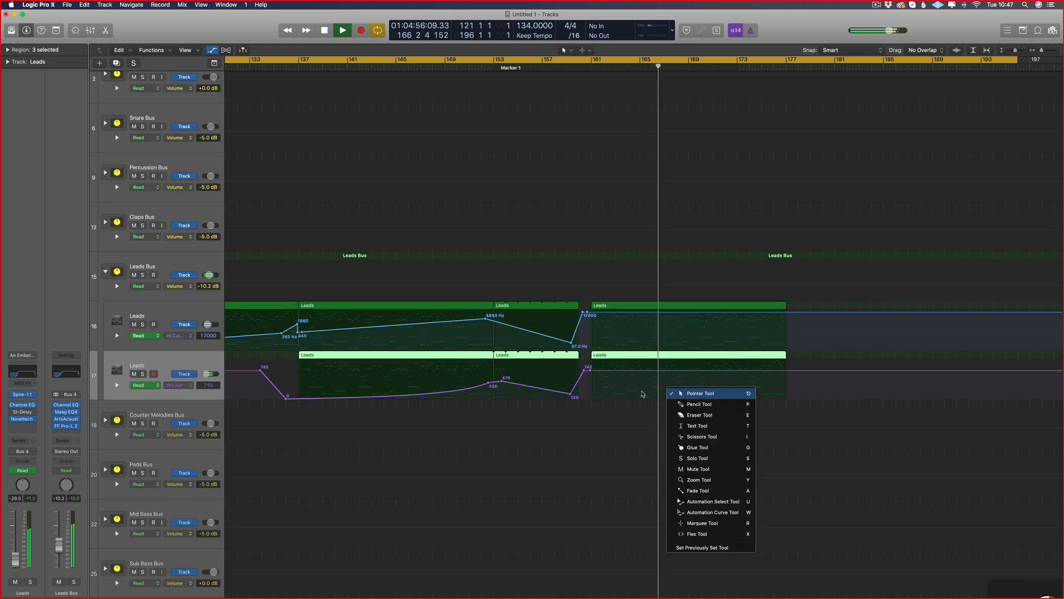
key("t")
left_click(584, 371)
left_click_drag(584, 370, 587, 379)
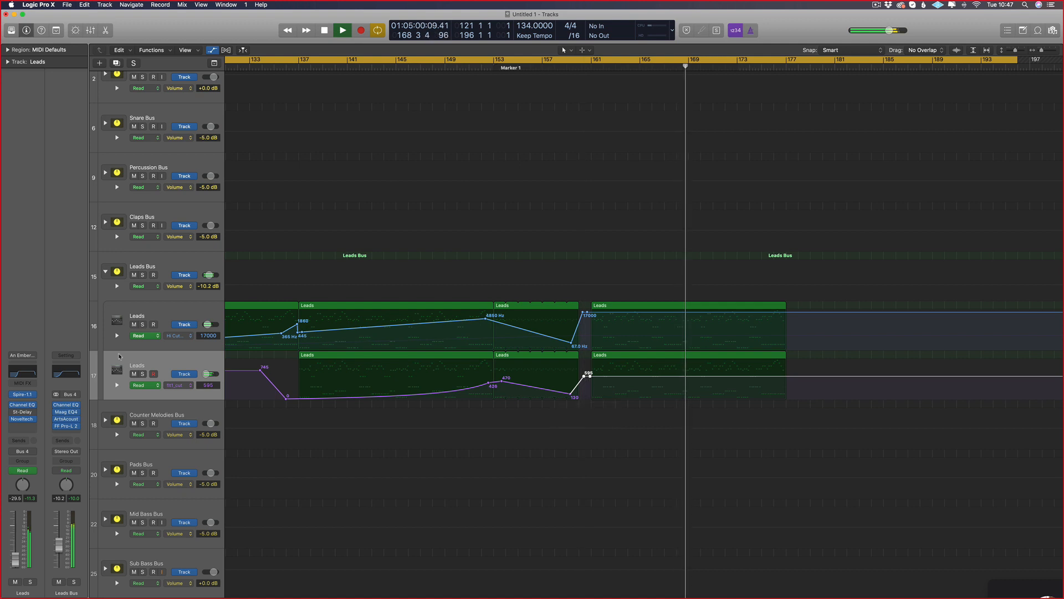
Set the duplicated Leads' volume to -32.0 dB and hide the automation.
left_click_drag(15, 559, 15, 561)
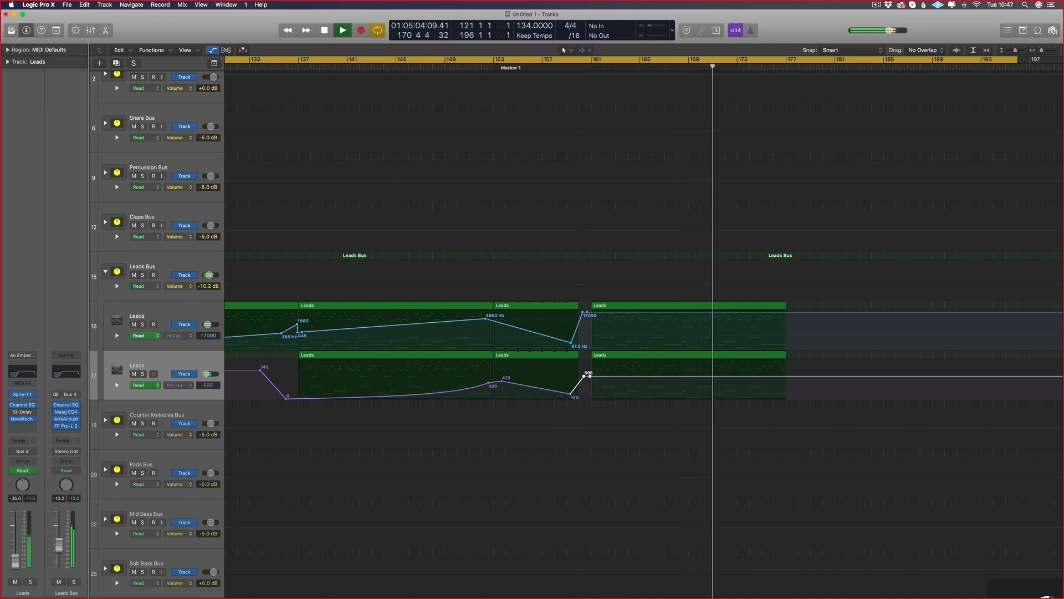
key("a")
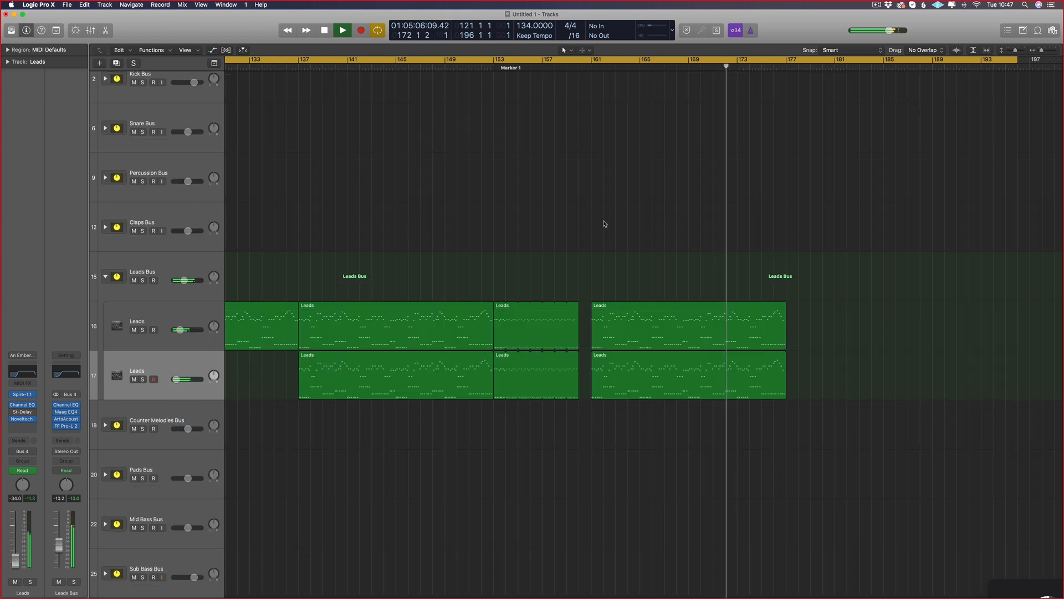
left_click_drag(15, 561, 15, 560)
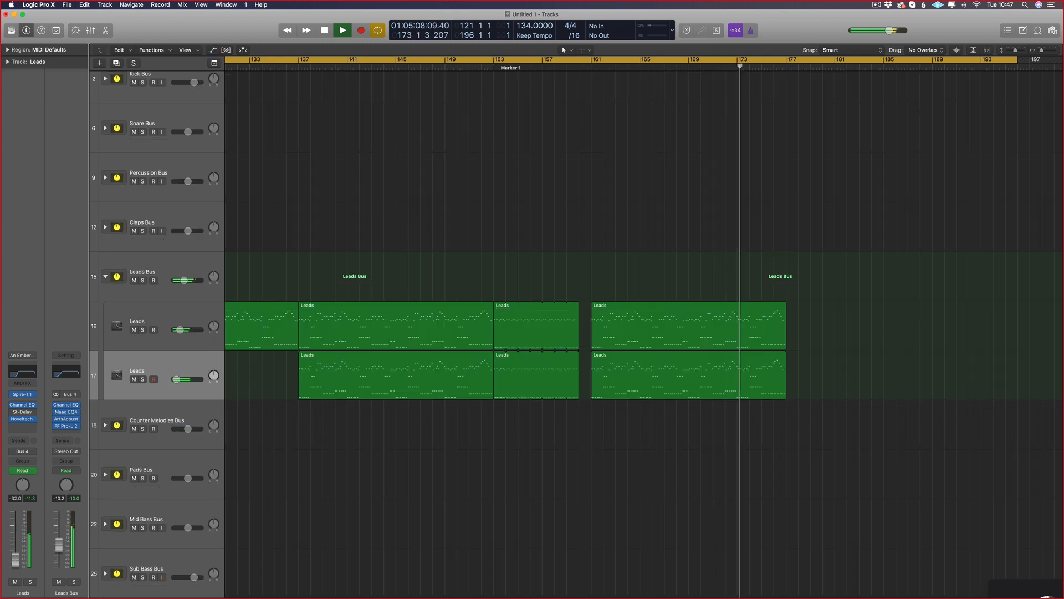
Stop playback, mute the Leads Bus, and set the cycle range from bar 161 to bar 176.
key("a")
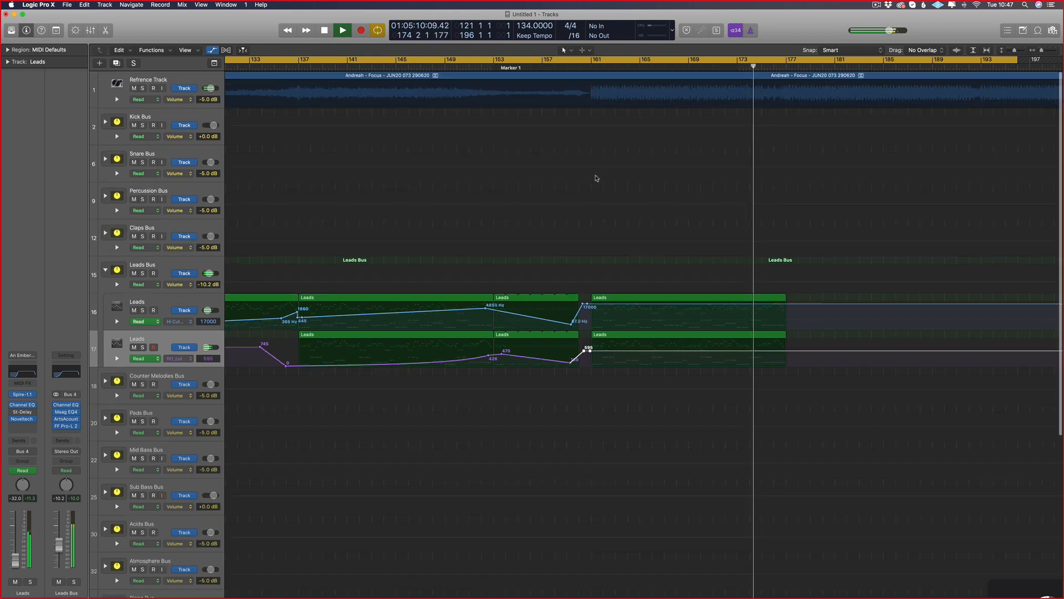
key("a")
key("space")
scroll(331, 116, "left", 2)
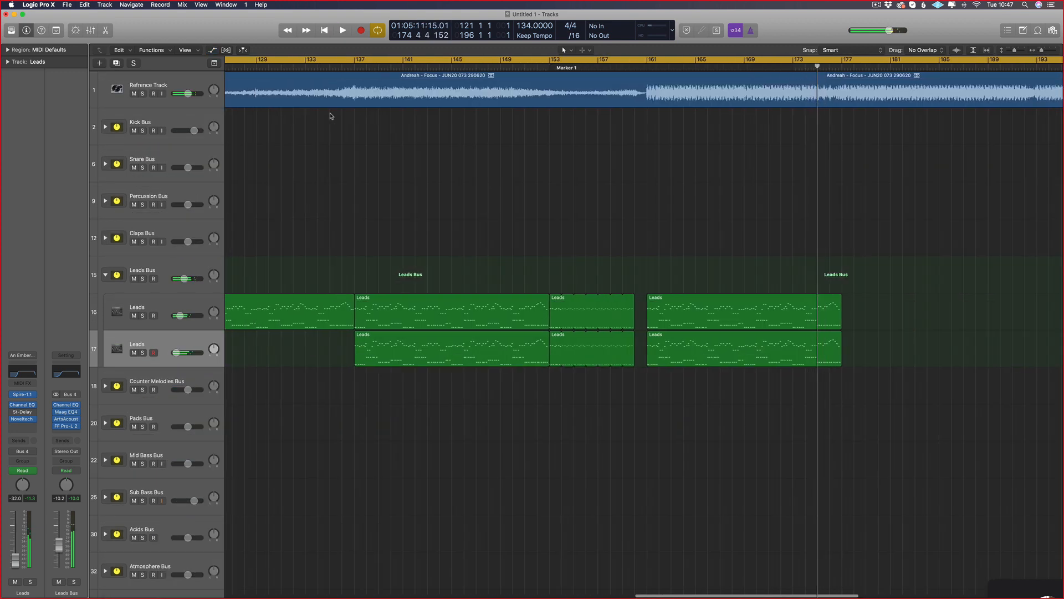
scroll(331, 116, "left", 4)
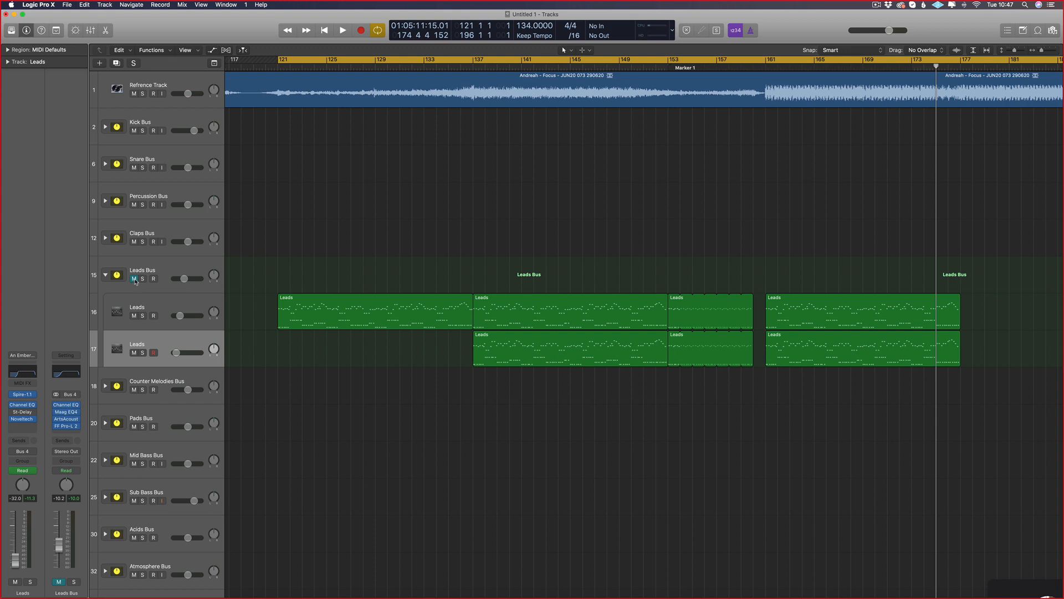
left_click_drag(769, 59, 948, 60)
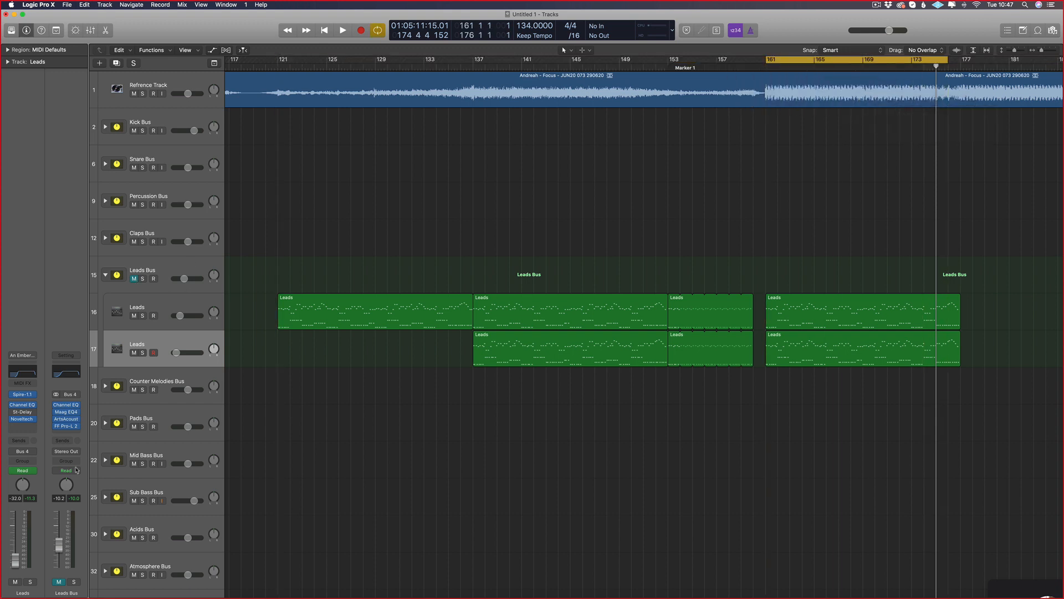
Review the Channel EQ settings on the original Leads.
left_click(147, 316)
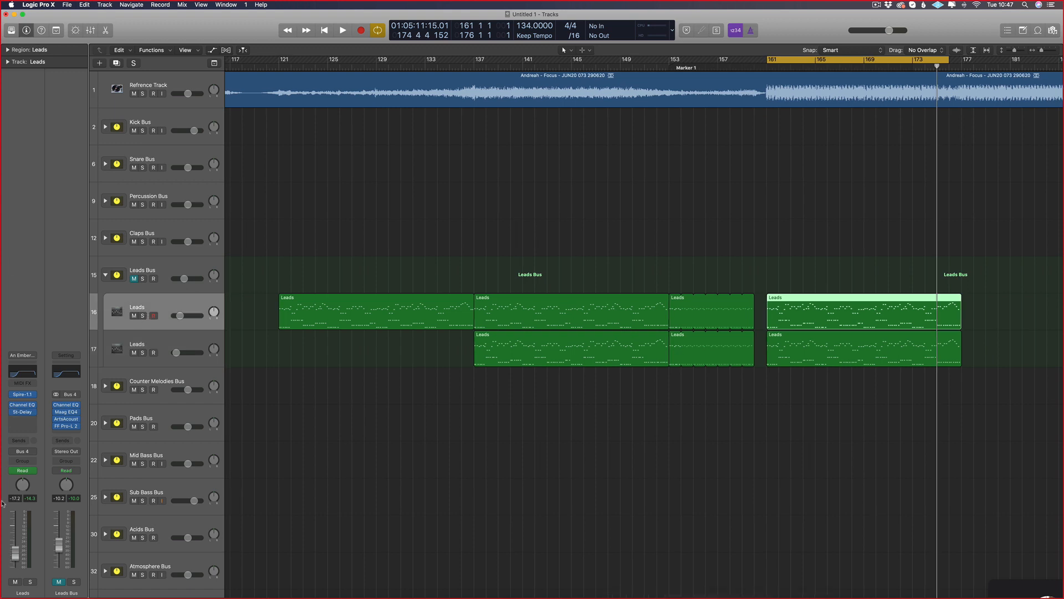
left_click(22, 405)
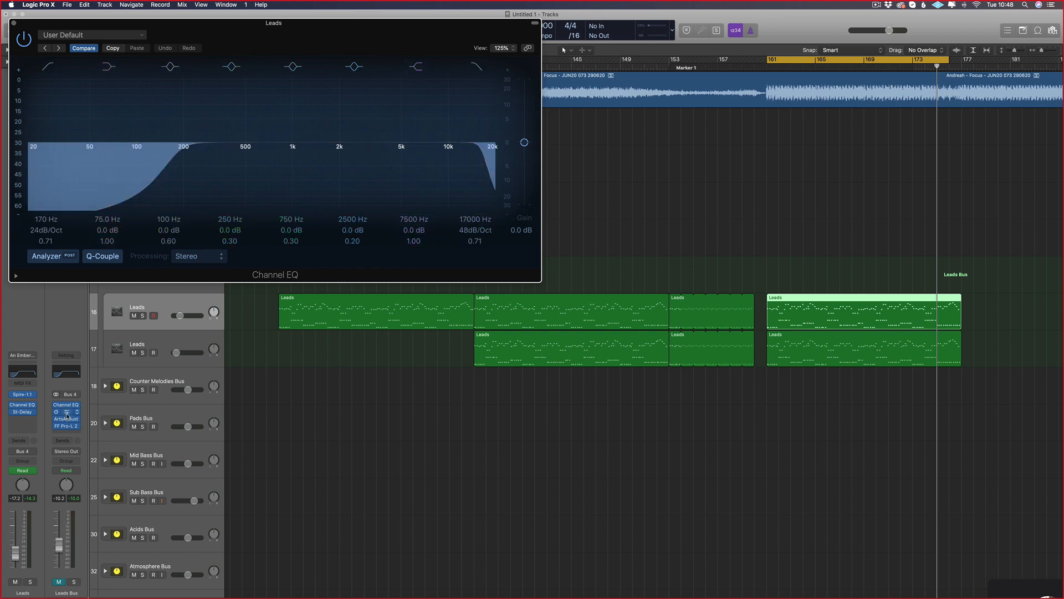
key("super+w")
Inspect Noveltech Character on the duplicated Leads and remove the stereo delay from its effects.
left_click(178, 346)
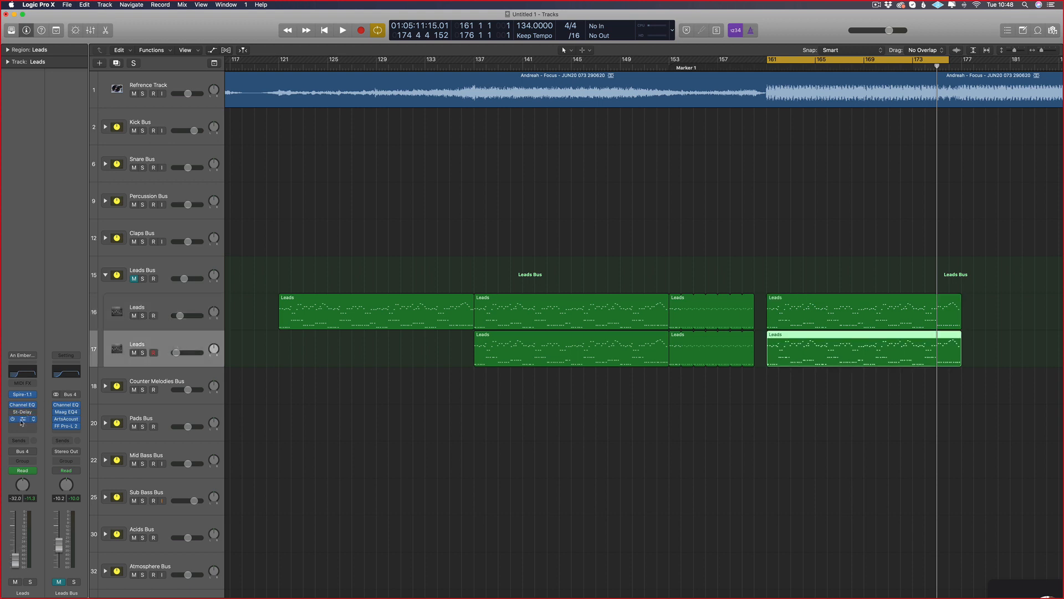
left_click(22, 420)
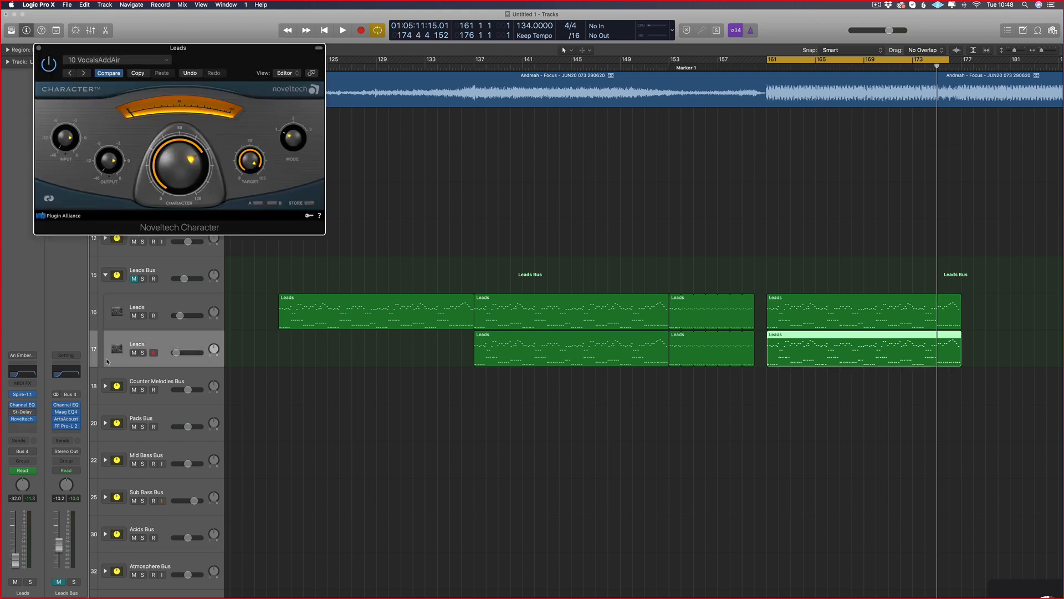
left_click(32, 412)
left_click(42, 431)
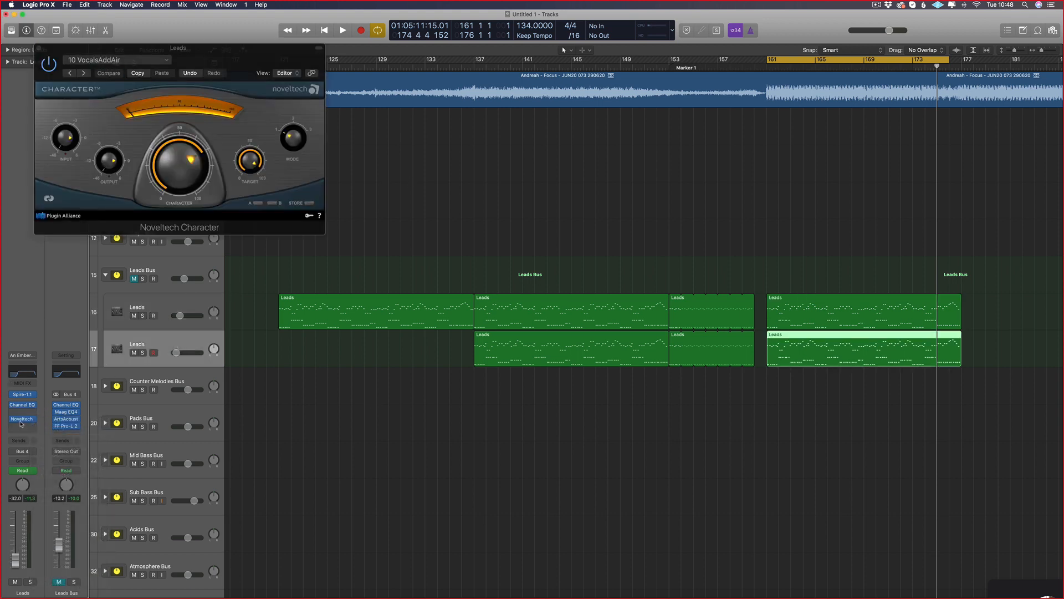
key("super+w")
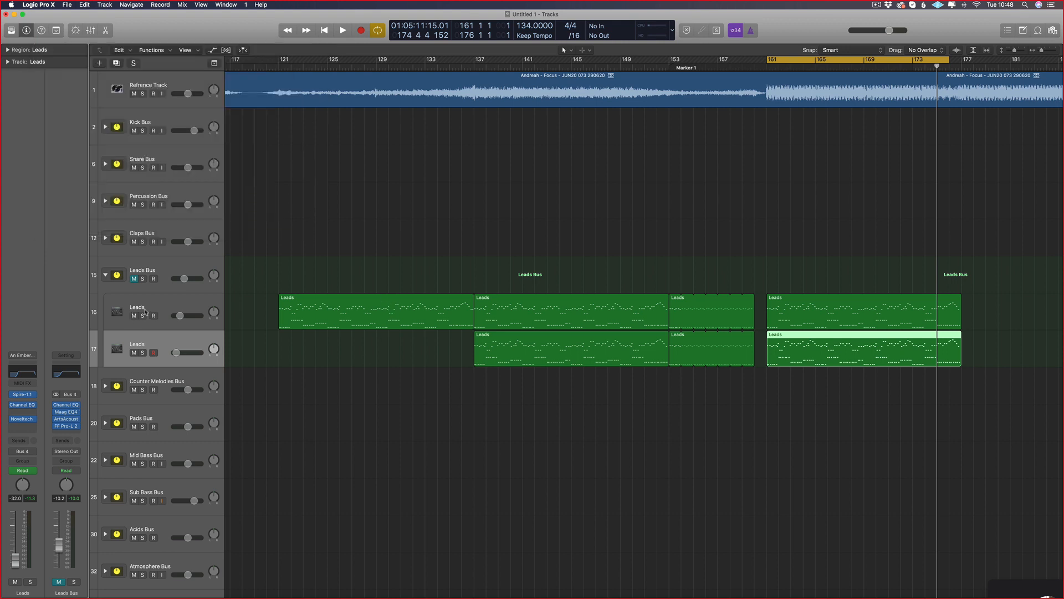
Solo the original Leads with the Leads Bus unmuted and play the section from bar 161.
left_click(143, 315)
left_click(125, 322)
key("space")
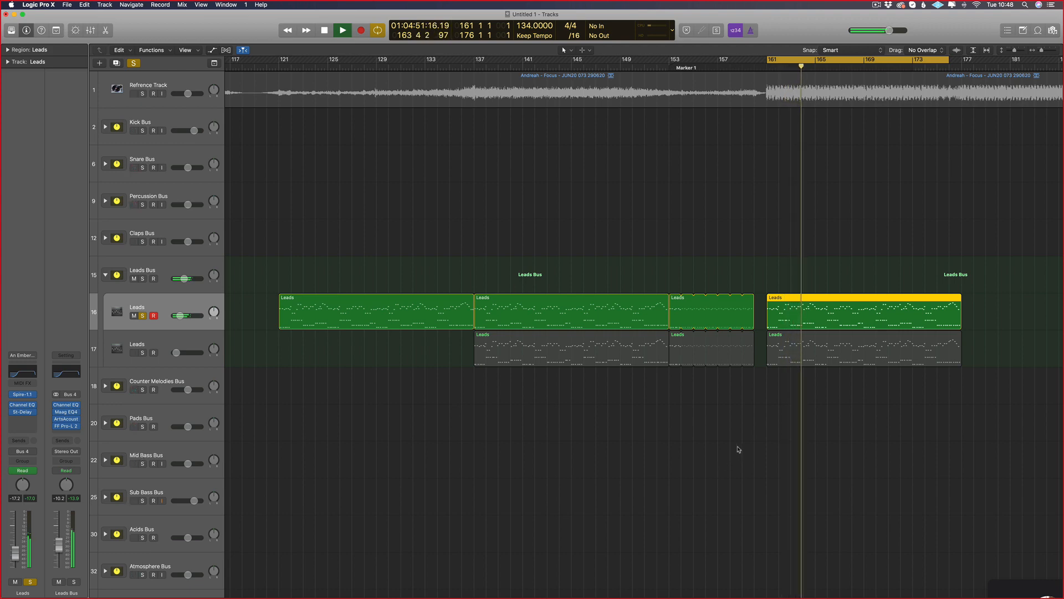
scroll(738, 449, "up", 5)
left_click(434, 451)
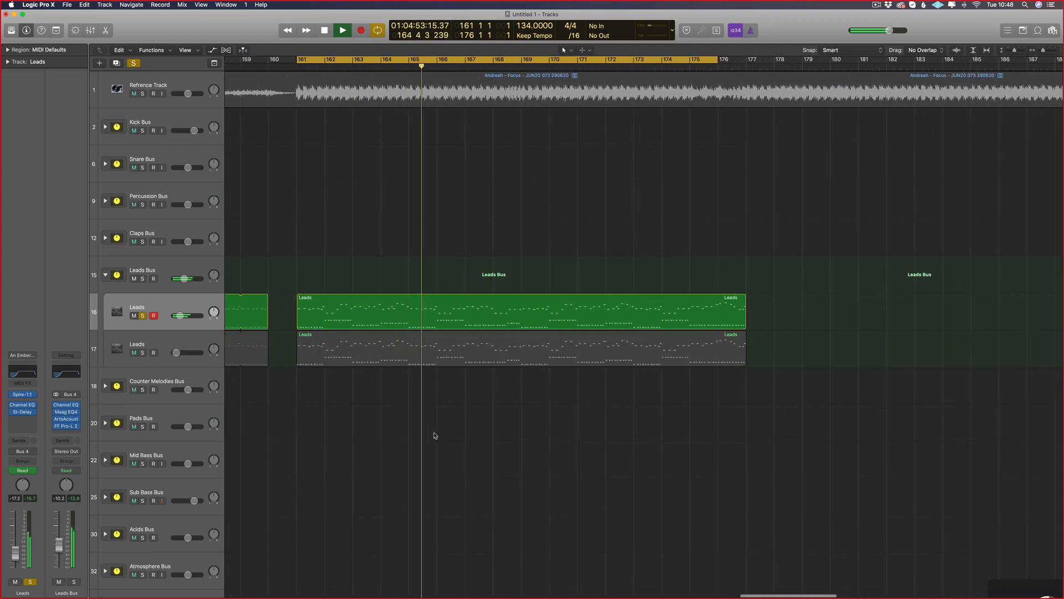
key("space")
scroll(434, 436, "left", 2)
Bypass Maag EQ4 and ArtsAcoust on the Leads Bus while auditioning the soloed original Leads.
left_click(134, 315)
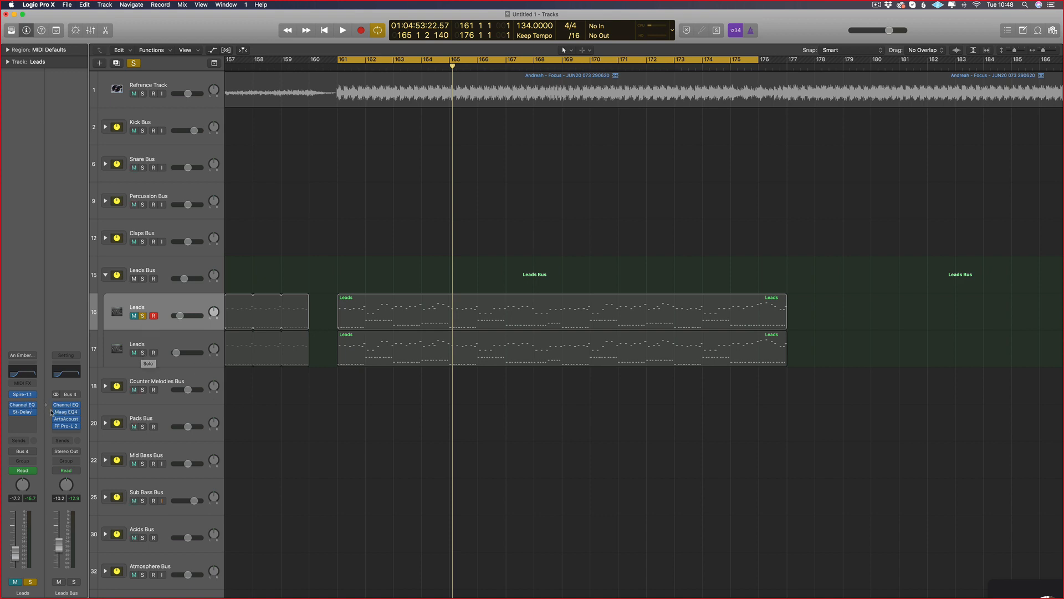
key("space")
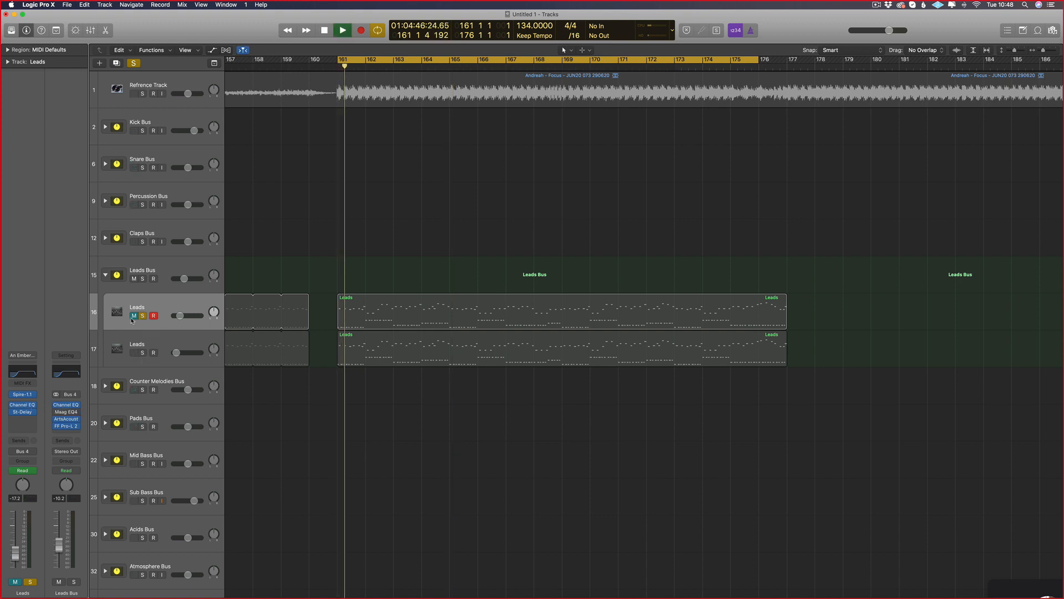
left_click(142, 316)
left_click(142, 315)
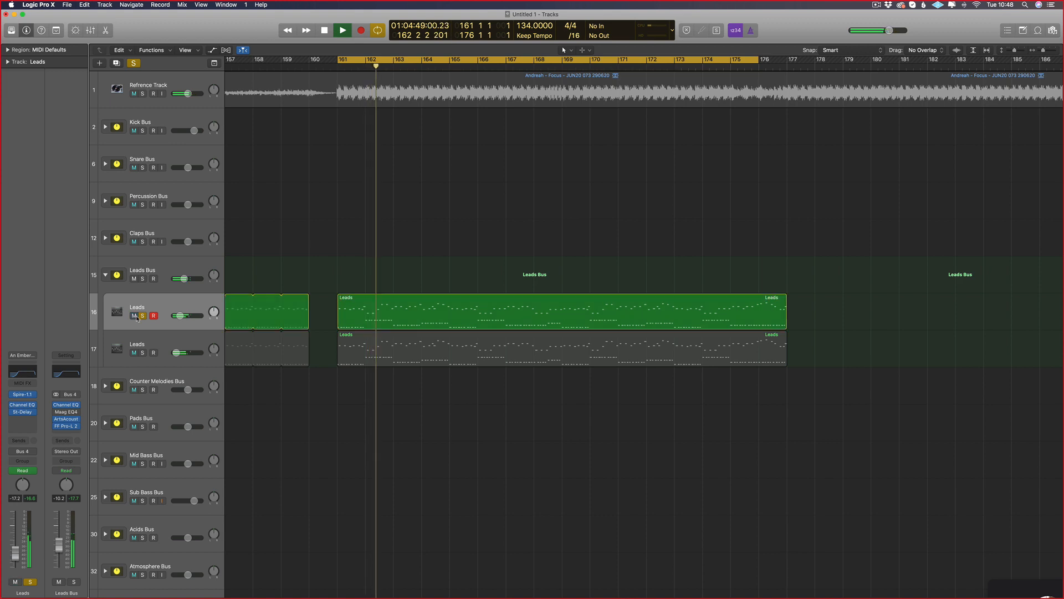
mouse_move(59, 420)
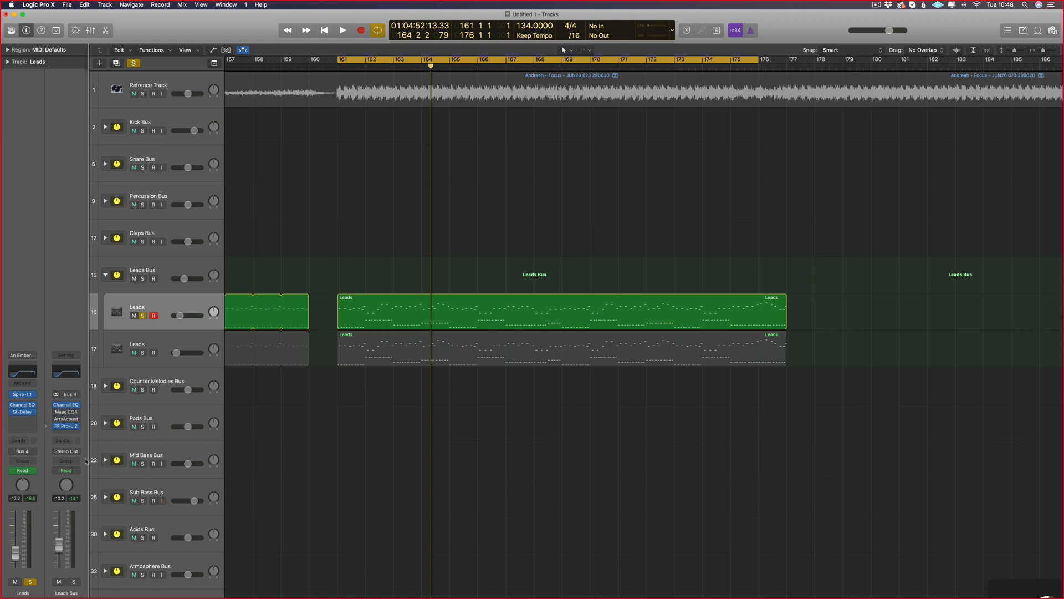
Try a +2.0 dB boost at 2950 Hz in the original Leads' Channel EQ, restore its settings and close it.
left_click(25, 376)
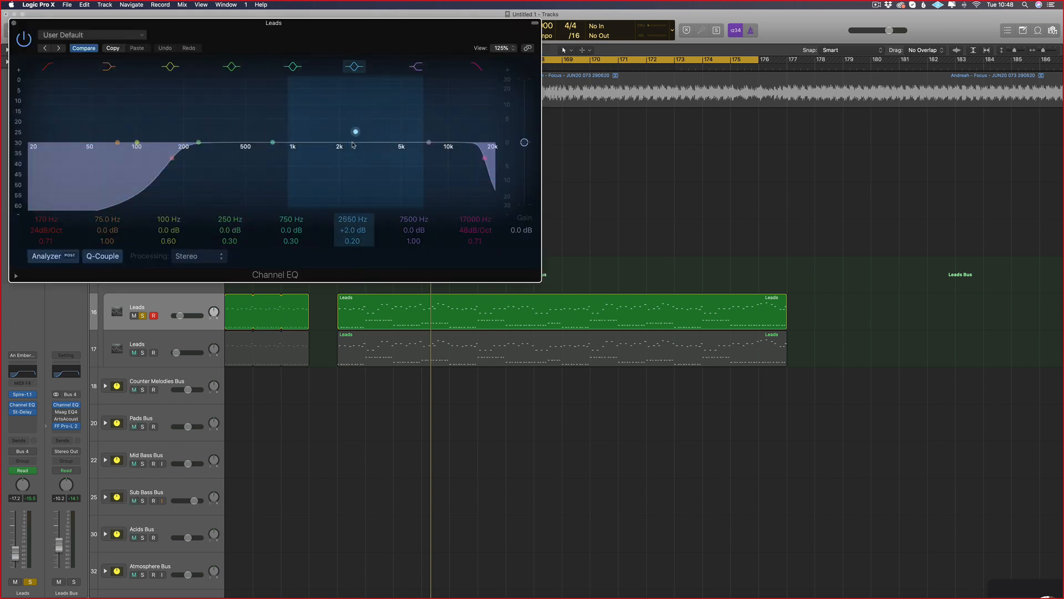
left_click_drag(353, 144, 278, 166)
left_click(83, 48)
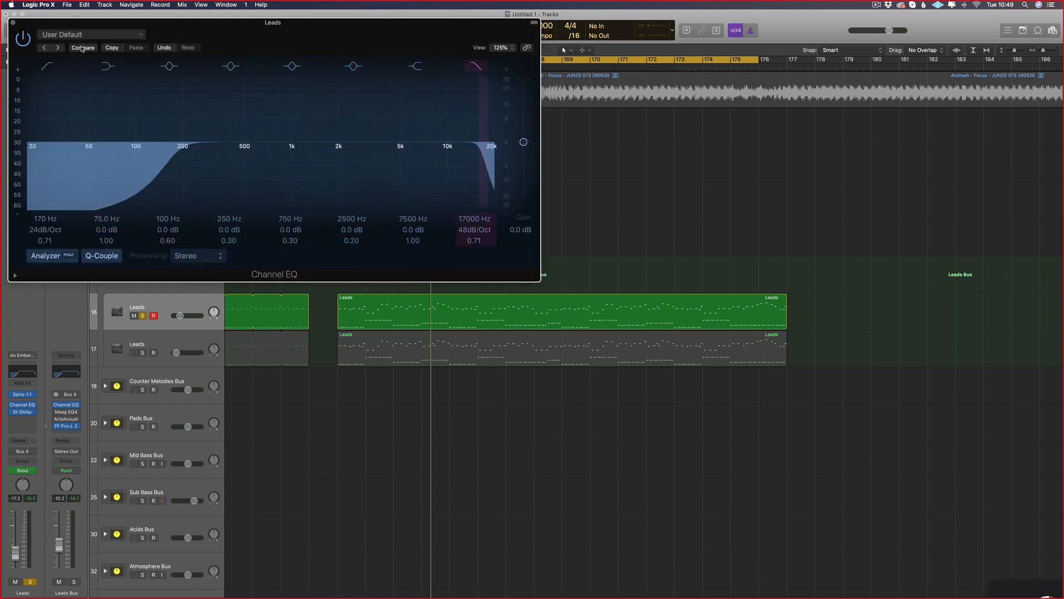
left_click(13, 22)
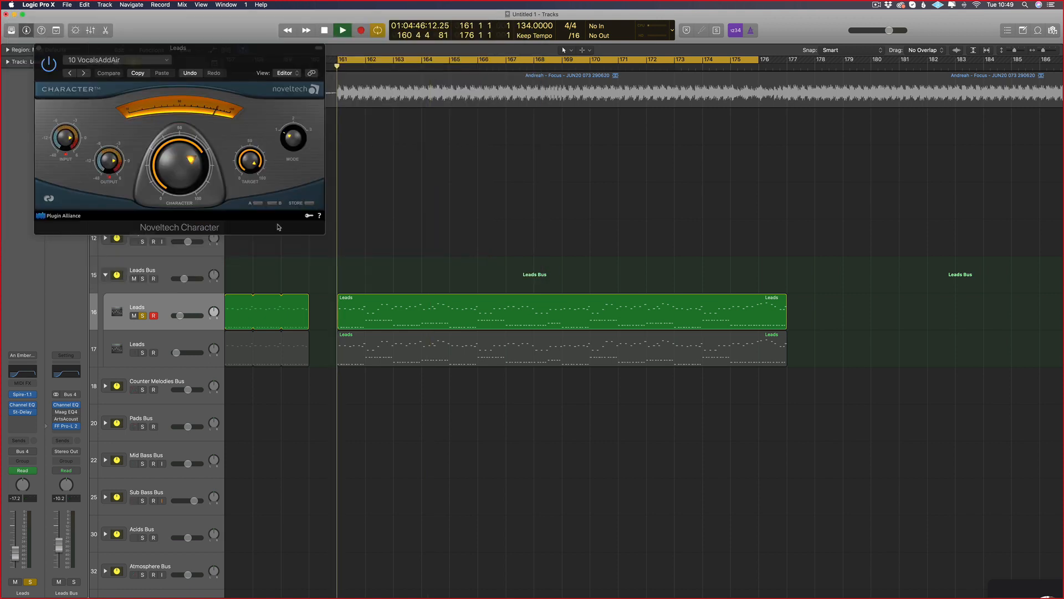
Add the duplicated Leads to the solo, isolate it by unsoloing the original Leads, and open its Noveltech Character.
left_click(143, 352)
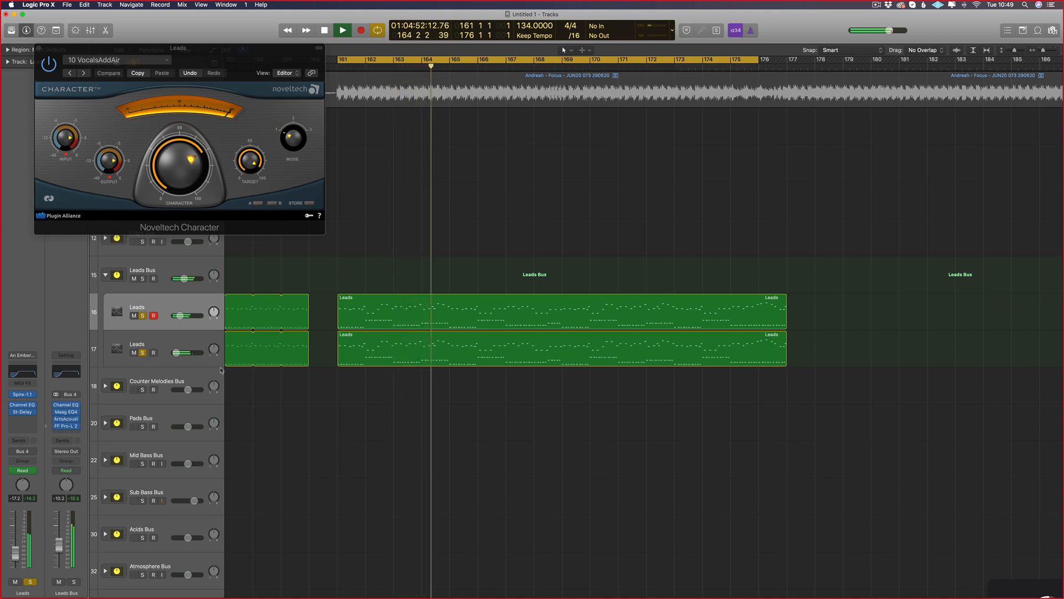
key("super+w")
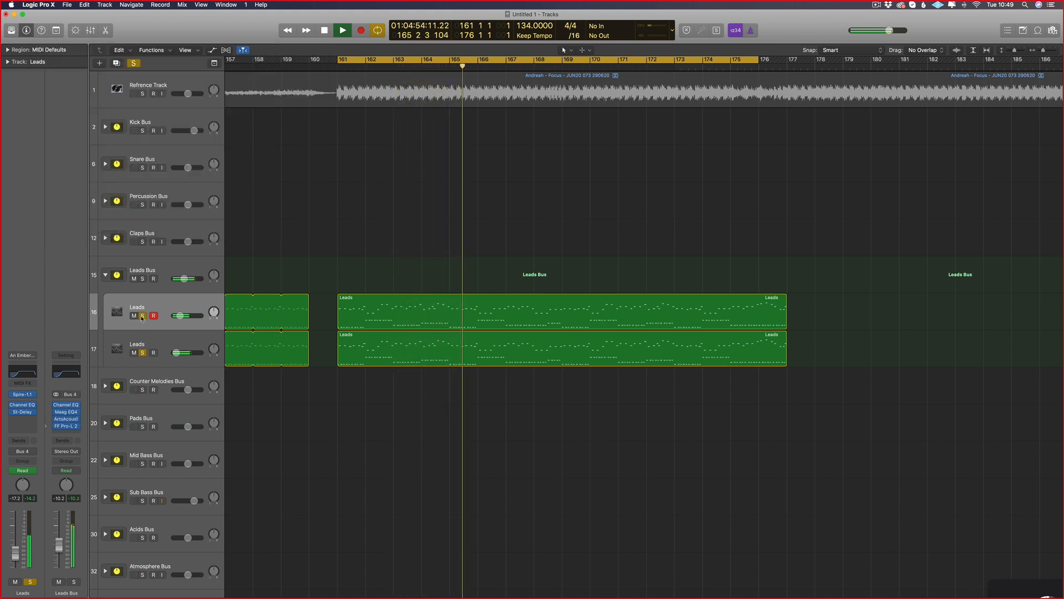
left_click(141, 317)
left_click(137, 345)
left_click(22, 419)
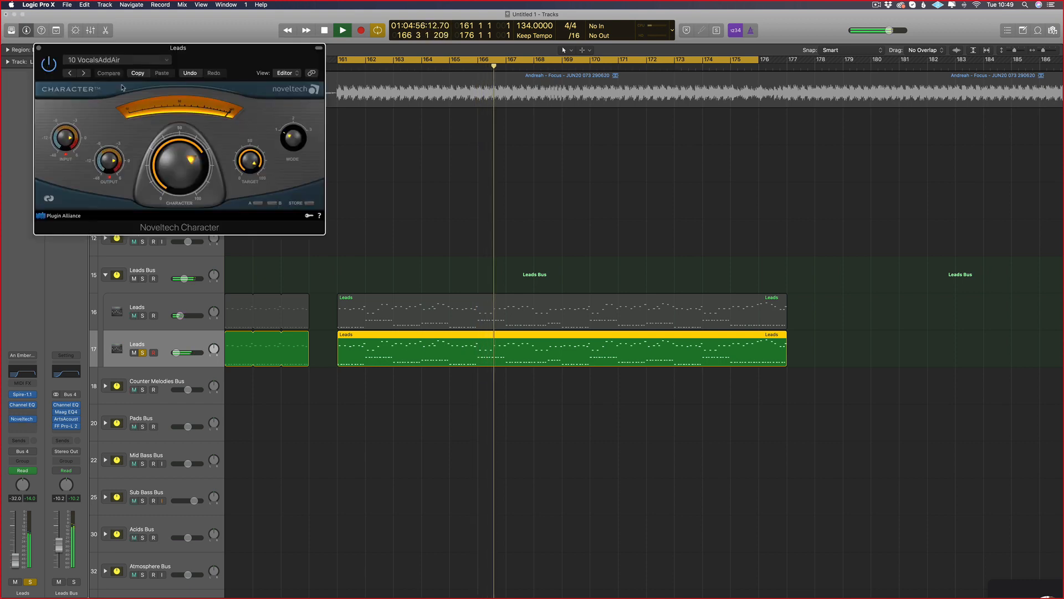
Compare the duplicated Leads with Noveltech Character bypassed and active during playback, leave it active and close the plug-in.
left_click(49, 64)
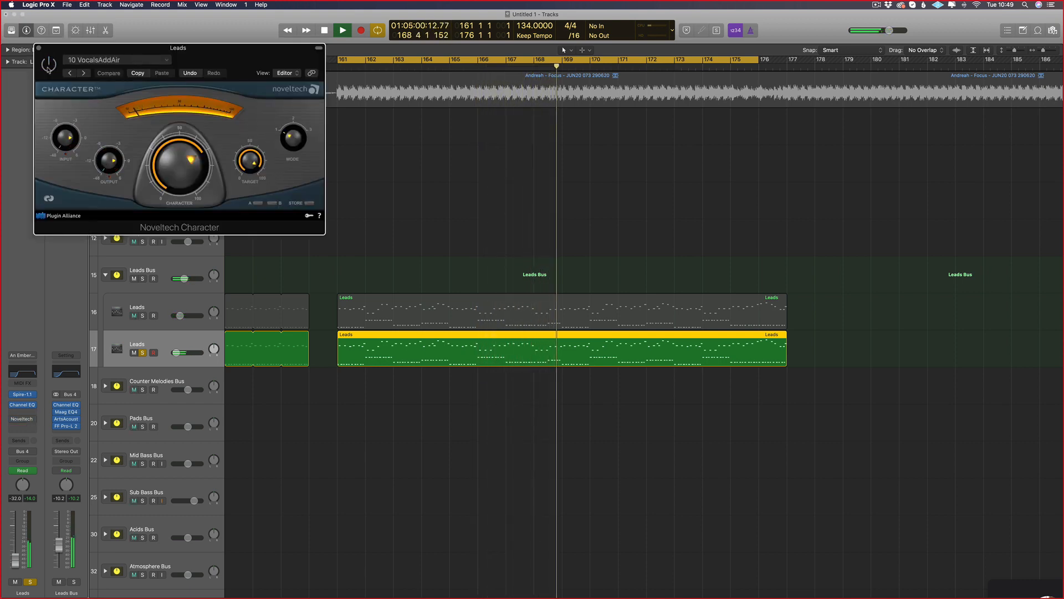
left_click(49, 64)
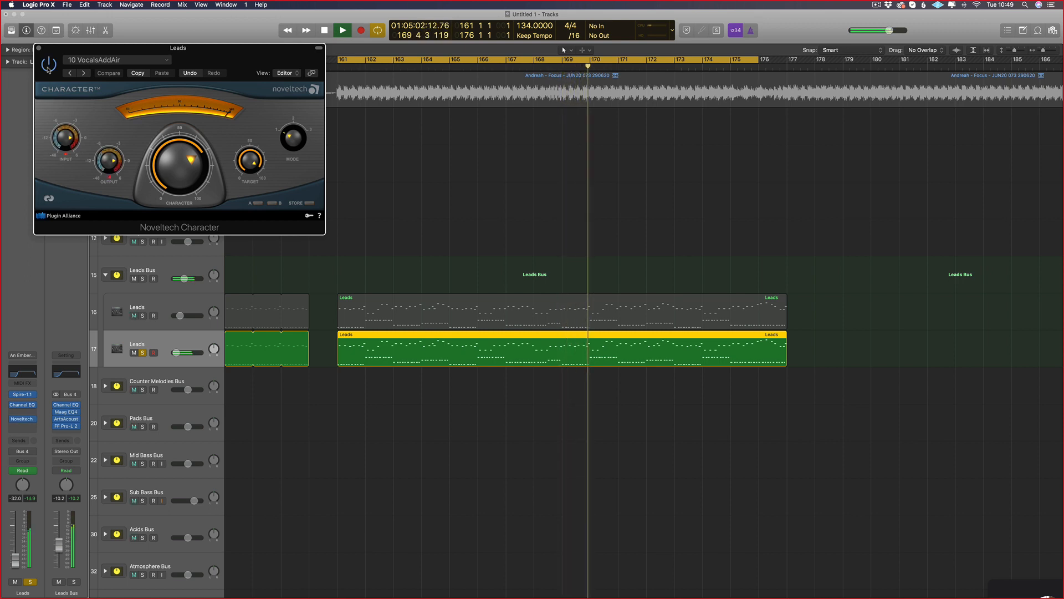
left_click(49, 64)
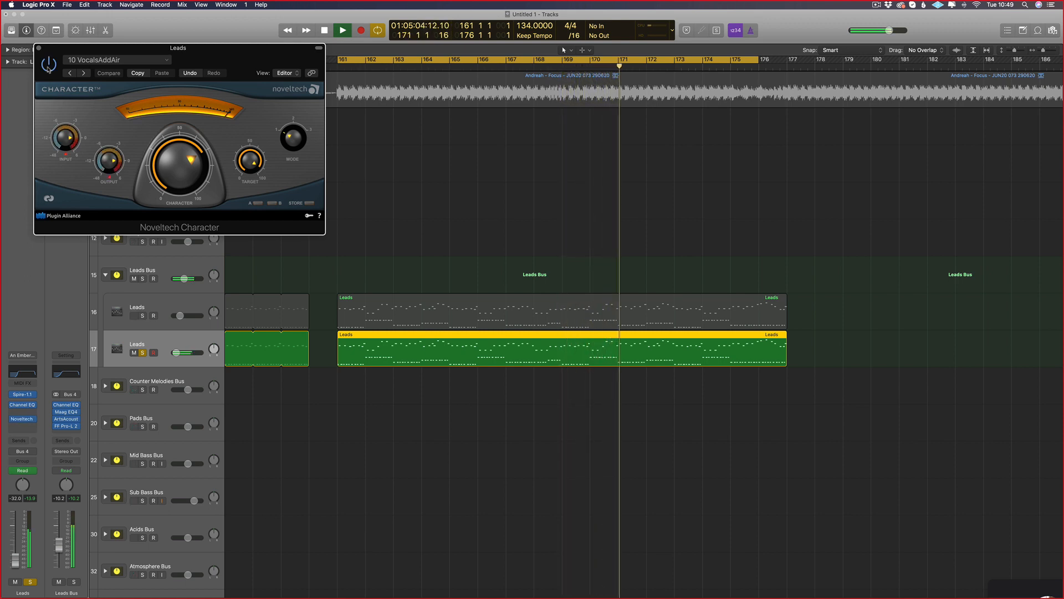
left_click(49, 63)
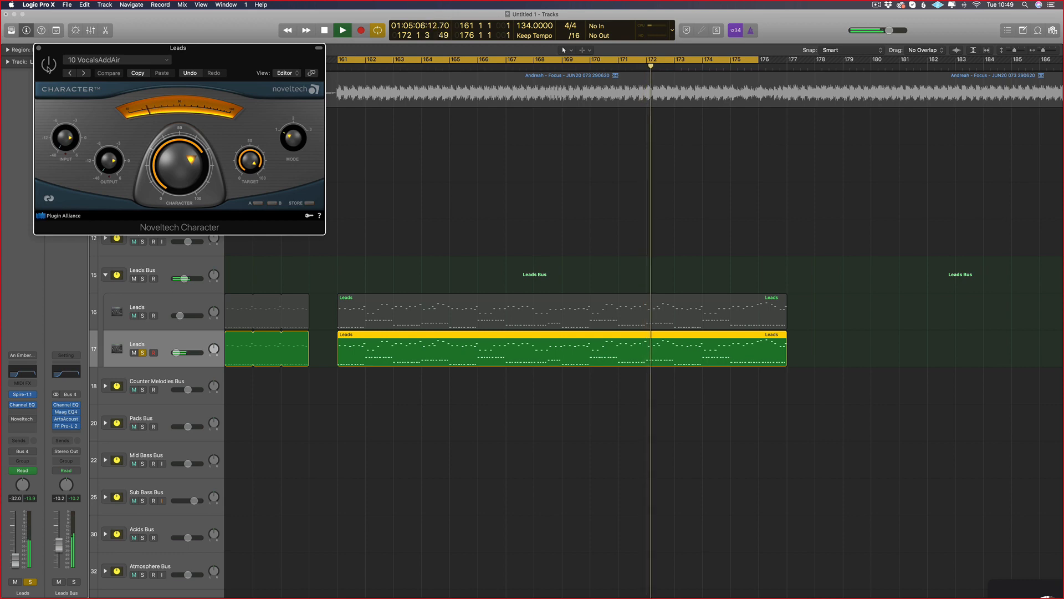
key("space")
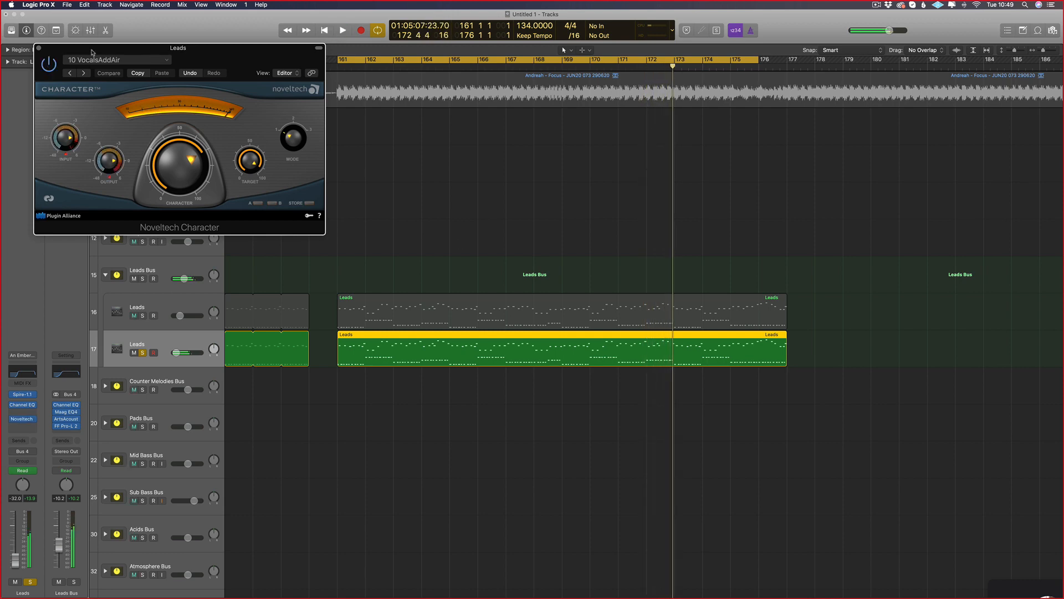
left_click_drag(92, 52, 437, 221)
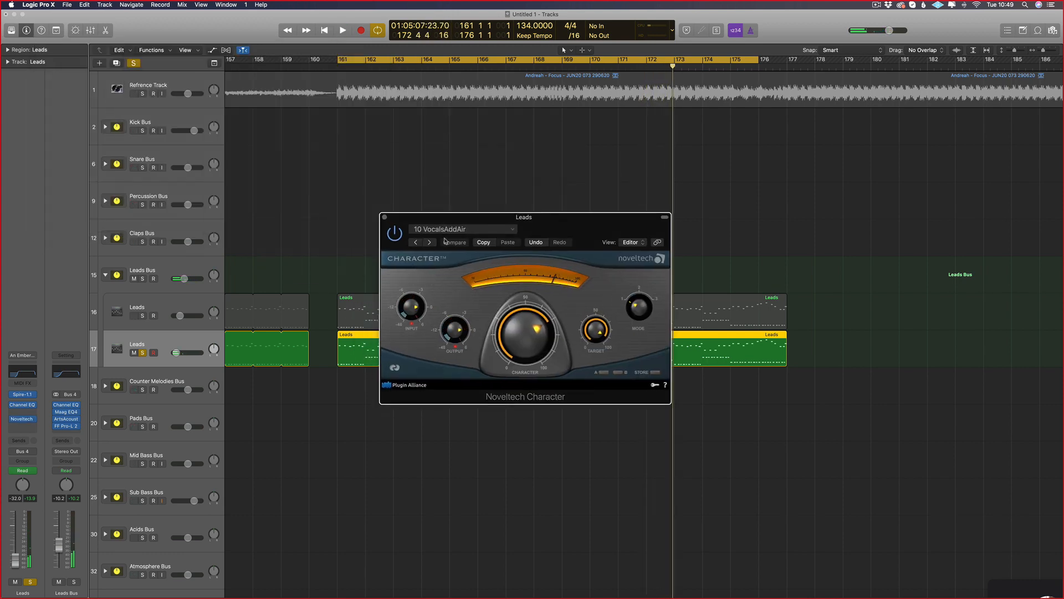
left_click_drag(434, 220, 477, 344)
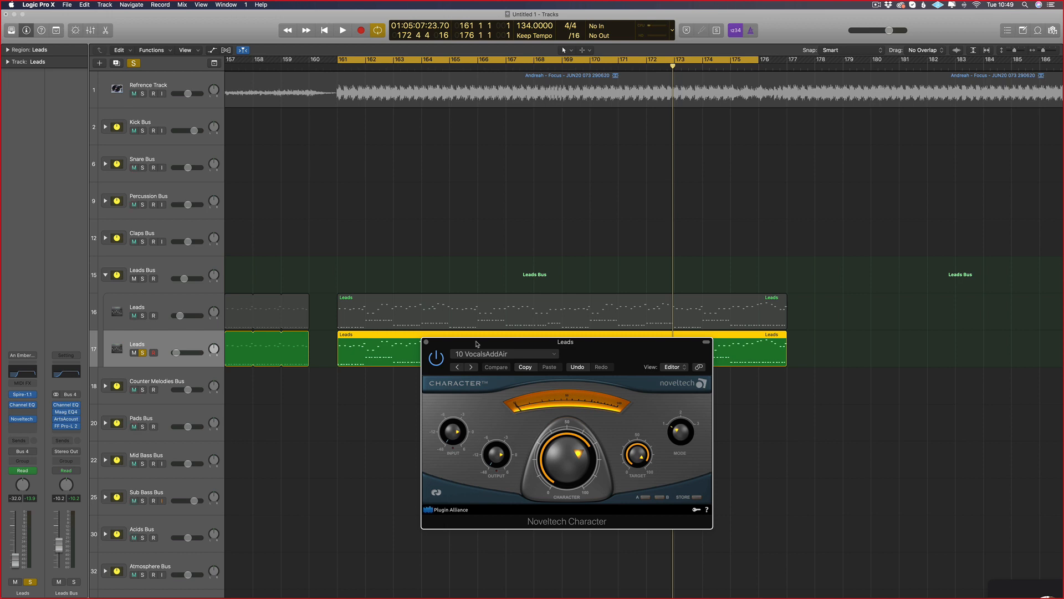
left_click(427, 342)
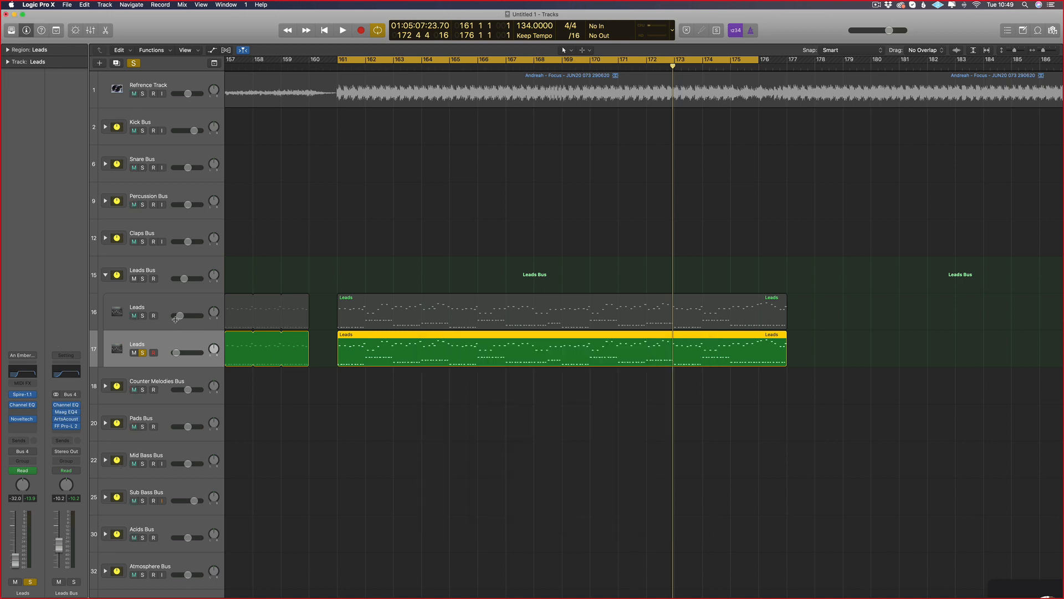
Play both Leads tracks soloed from bar 161 and clear all solos to hear them with the reference track.
left_click(142, 316)
key("shift+space")
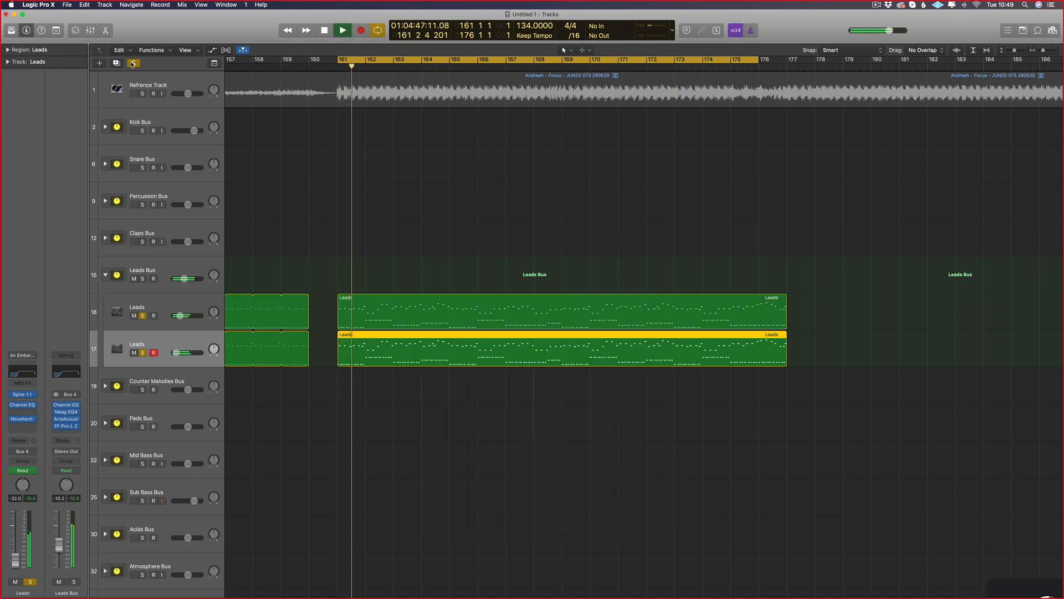
left_click(141, 88)
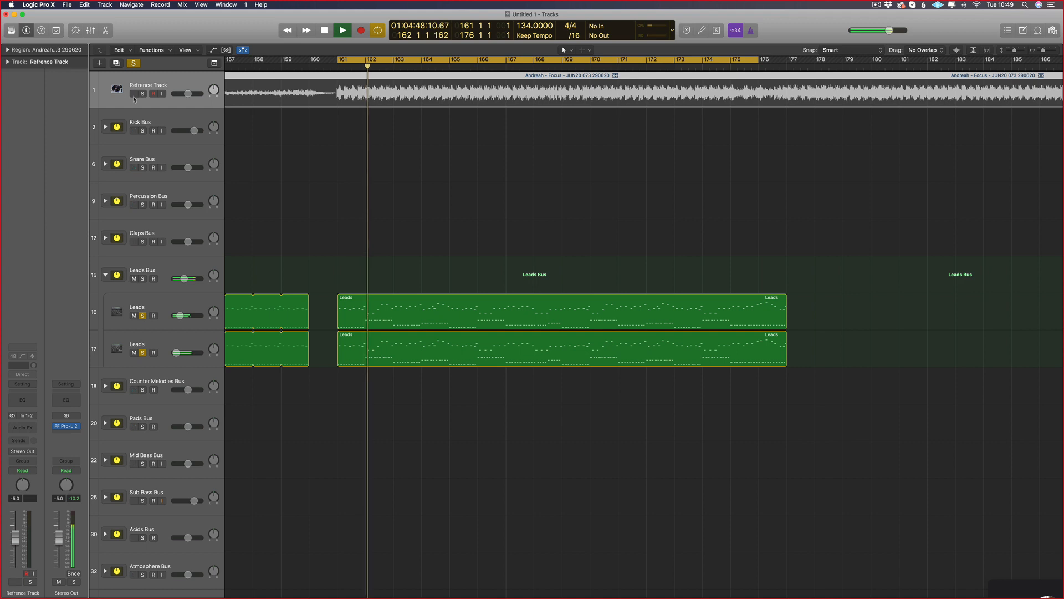
left_click(133, 63)
Audition the mix with the Leads Bus muted and unmuted, and set the Leads Bus level to -13.0 dB.
left_click(166, 273)
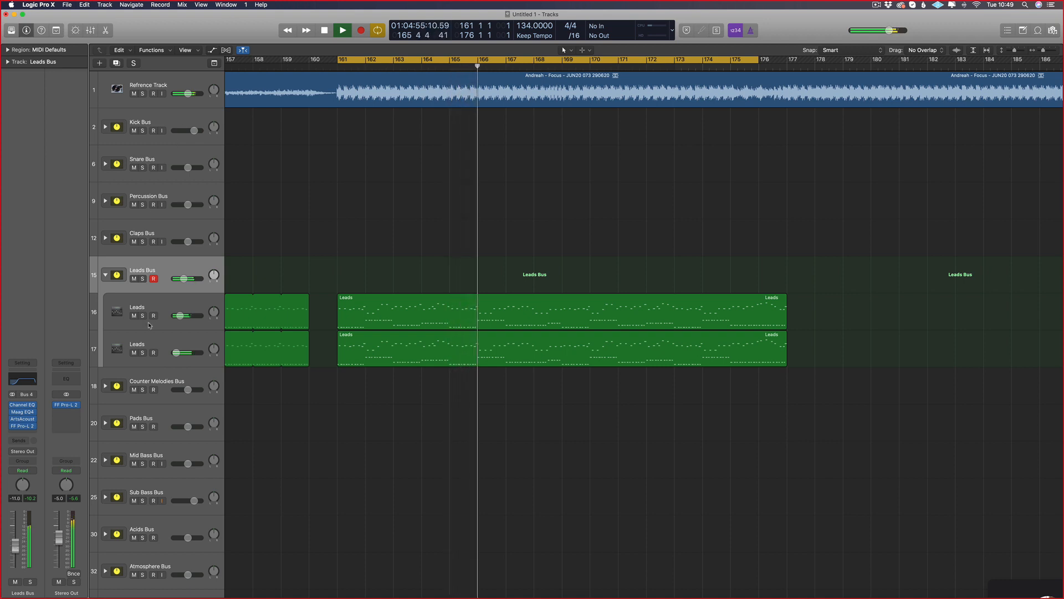
left_click(133, 278)
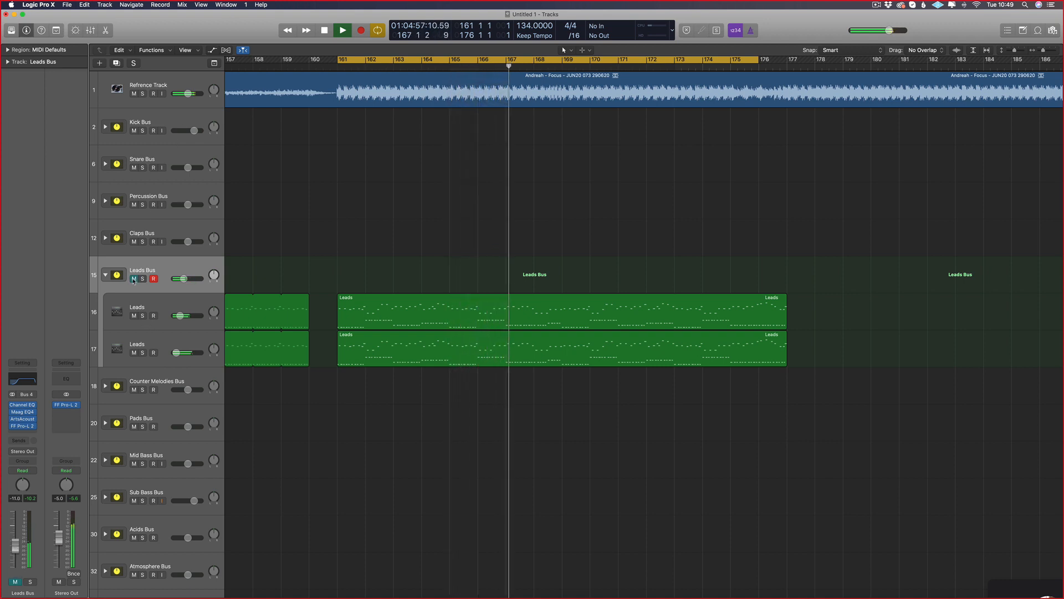
left_click(133, 279)
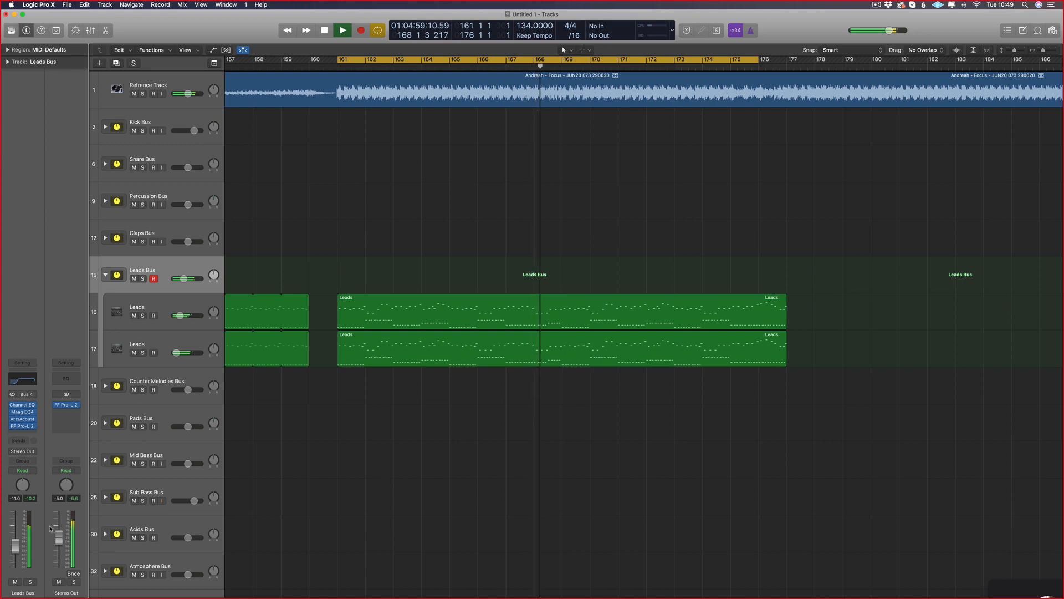
left_click_drag(14, 550, 15, 551)
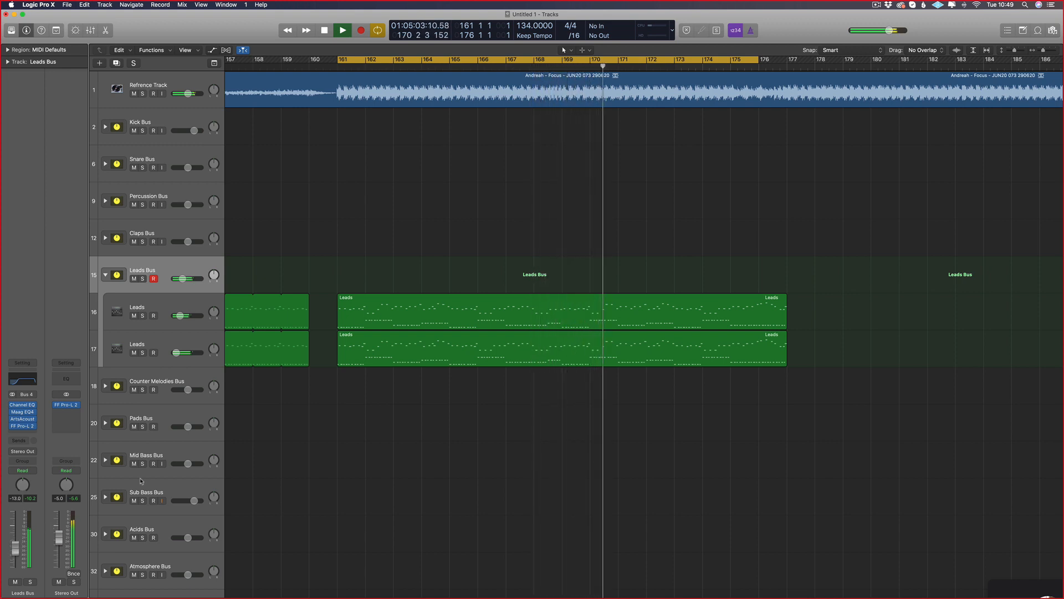
Set the cycle range from bar 121 to bar 178 and play the full Leads arrangement with the reference track.
key("super+Left")
key("super+Left")
key("space")
scroll(268, 59, "left", 5)
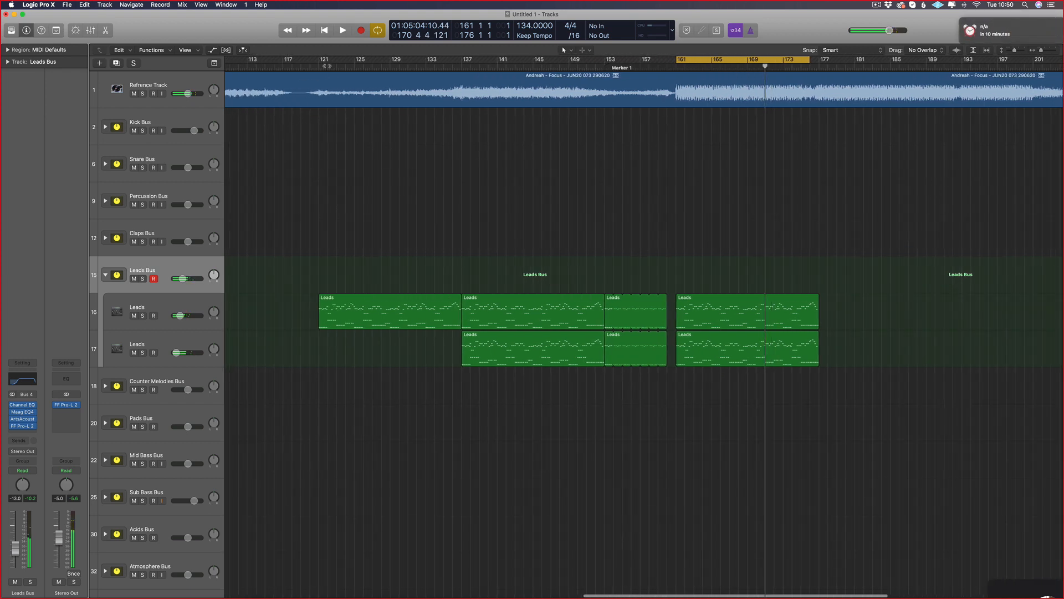
left_click_drag(319, 60, 827, 132)
key("space")
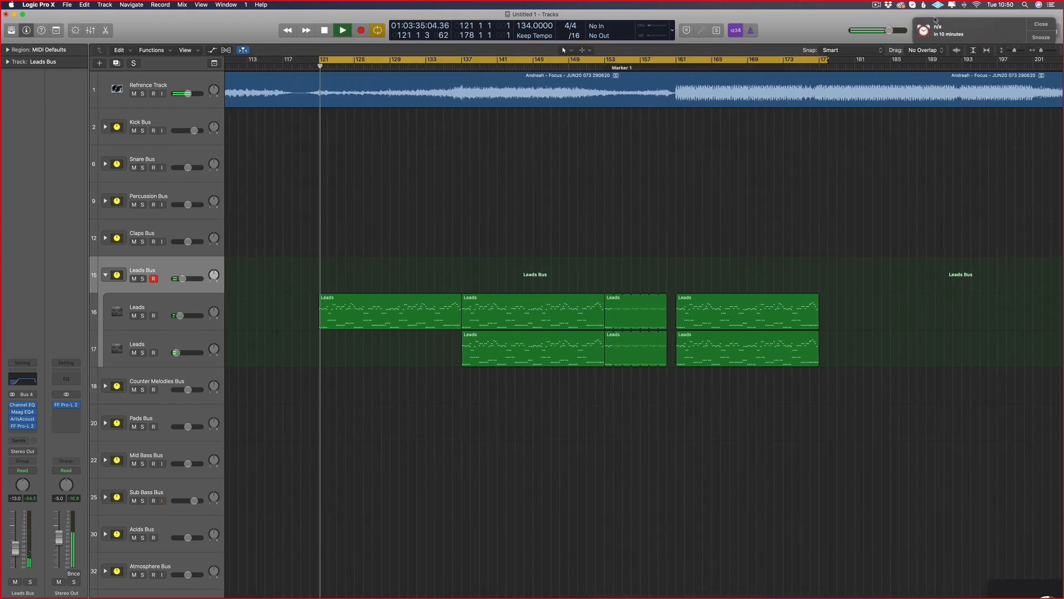
left_click(1043, 28)
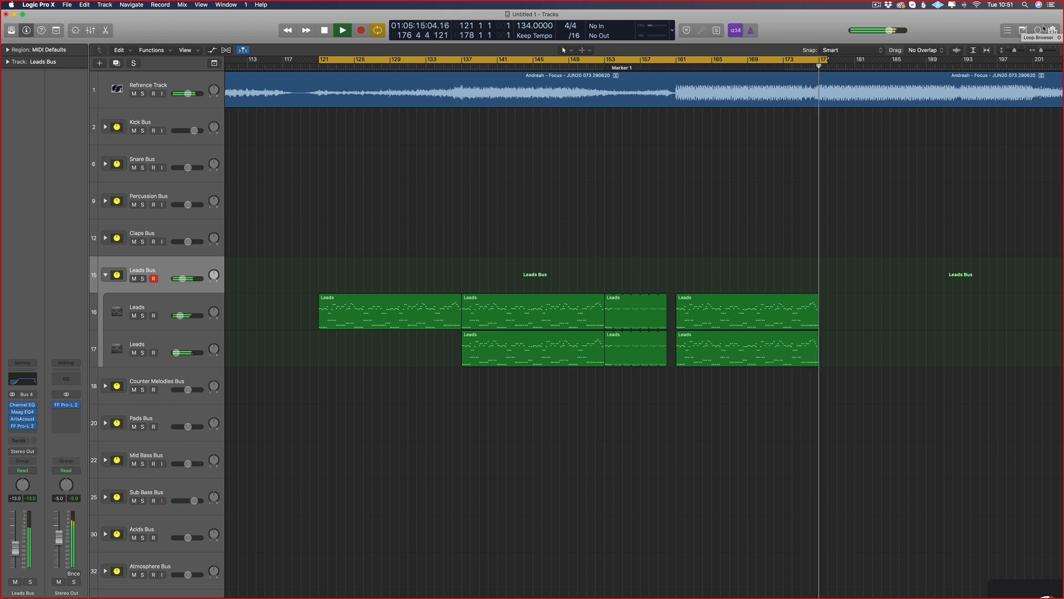
key("space")
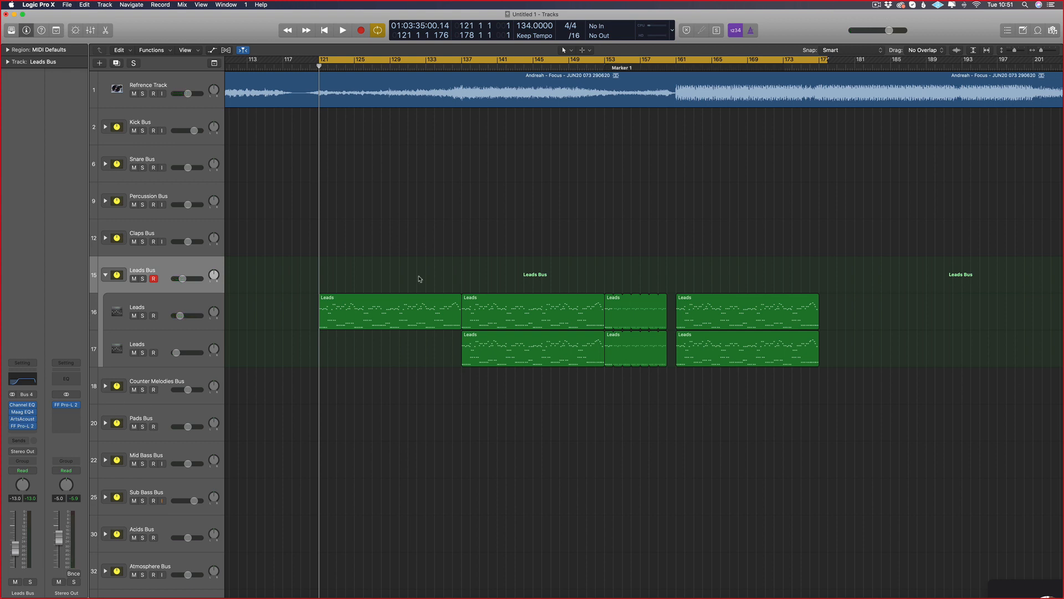
Select all the Leads regions on both Leads tracks.
left_click_drag(420, 279, 887, 485)
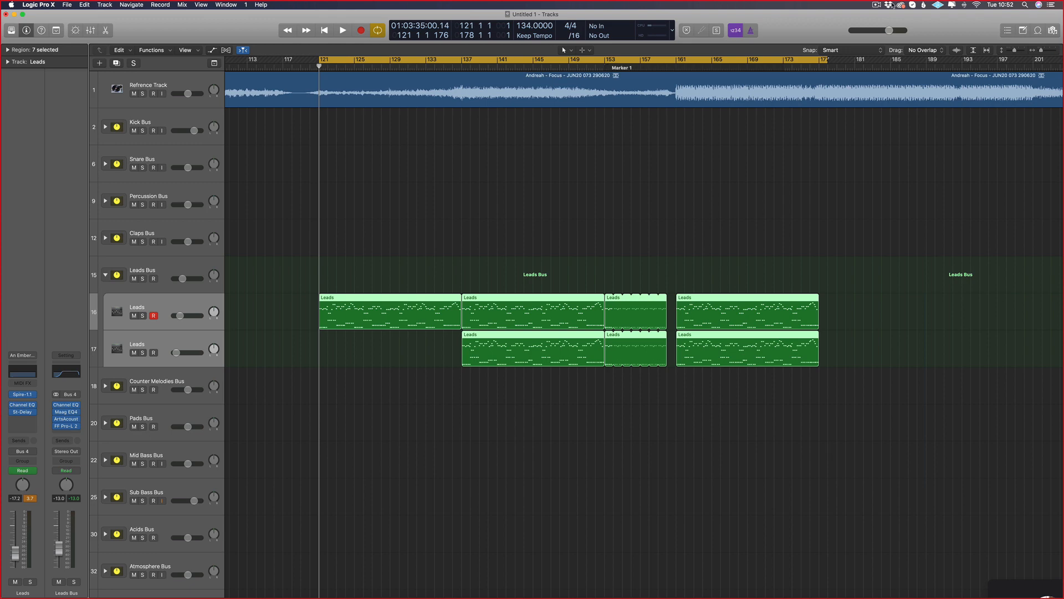
left_click(890, 5)
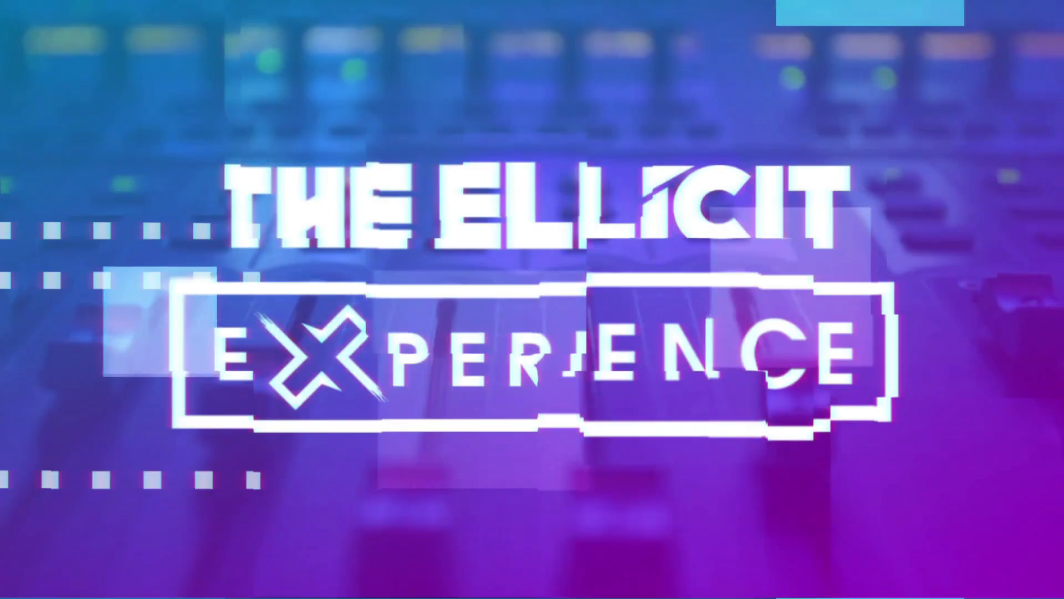